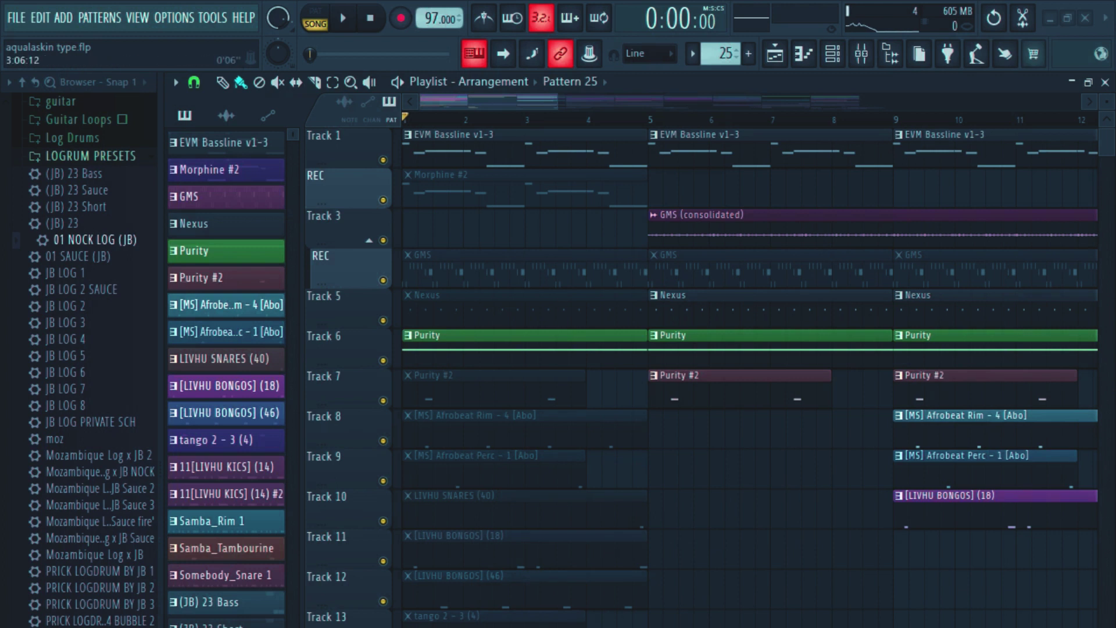
# Step: Select the EVM Bassline v1-3 pattern in the playlist and examine its notes in the channel rack
pyautogui.moveTo(556, 101); pyautogui.dragTo(498, 101)
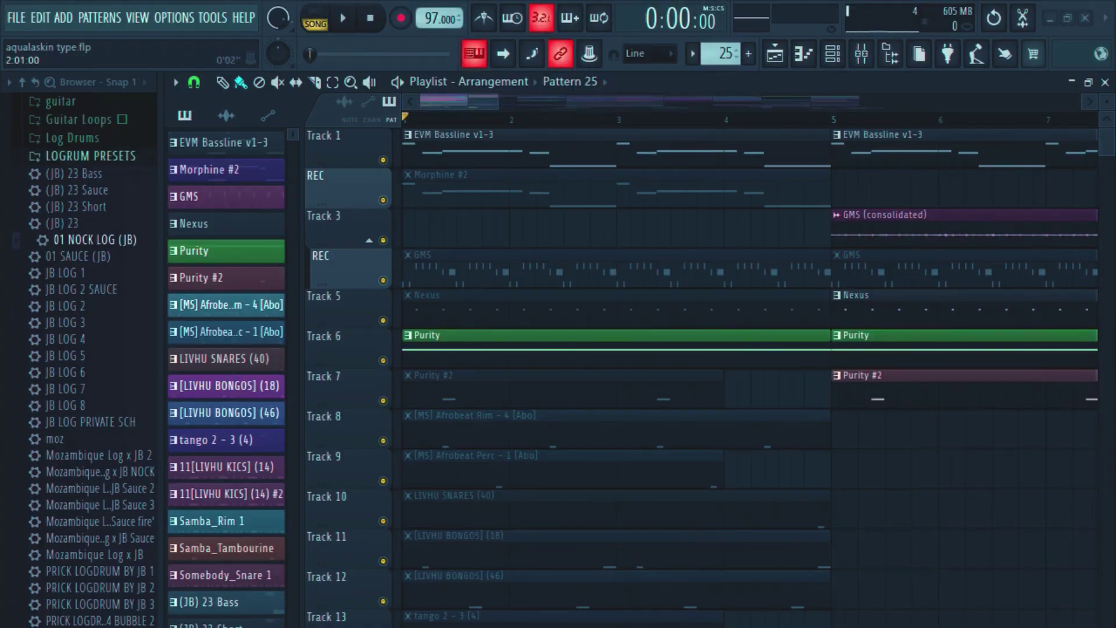
pyautogui.moveTo(497, 101)
pyautogui.mouseDown()
pyautogui.moveTo(457, 101)
pyautogui.moveTo(502, 101)
pyautogui.mouseUp()
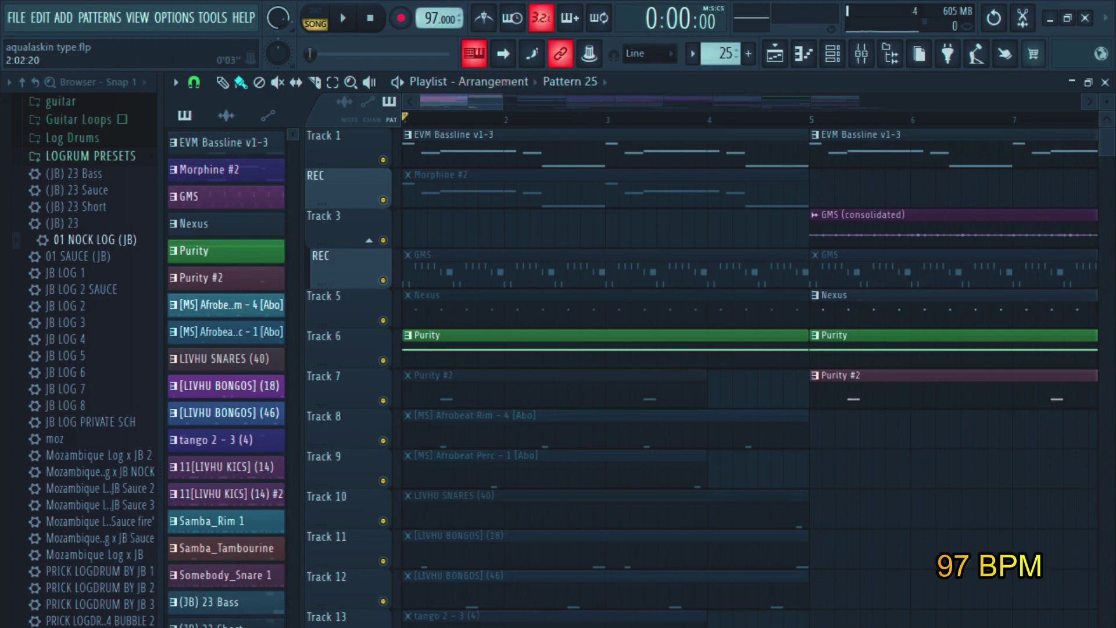
pyautogui.moveTo(502, 101)
pyautogui.mouseDown()
pyautogui.moveTo(558, 101)
pyautogui.moveTo(465, 101)
pyautogui.moveTo(602, 101)
pyautogui.moveTo(431, 101)
pyautogui.moveTo(507, 101)
pyautogui.mouseUp()
pyautogui.scroll(-2, 750, 349)
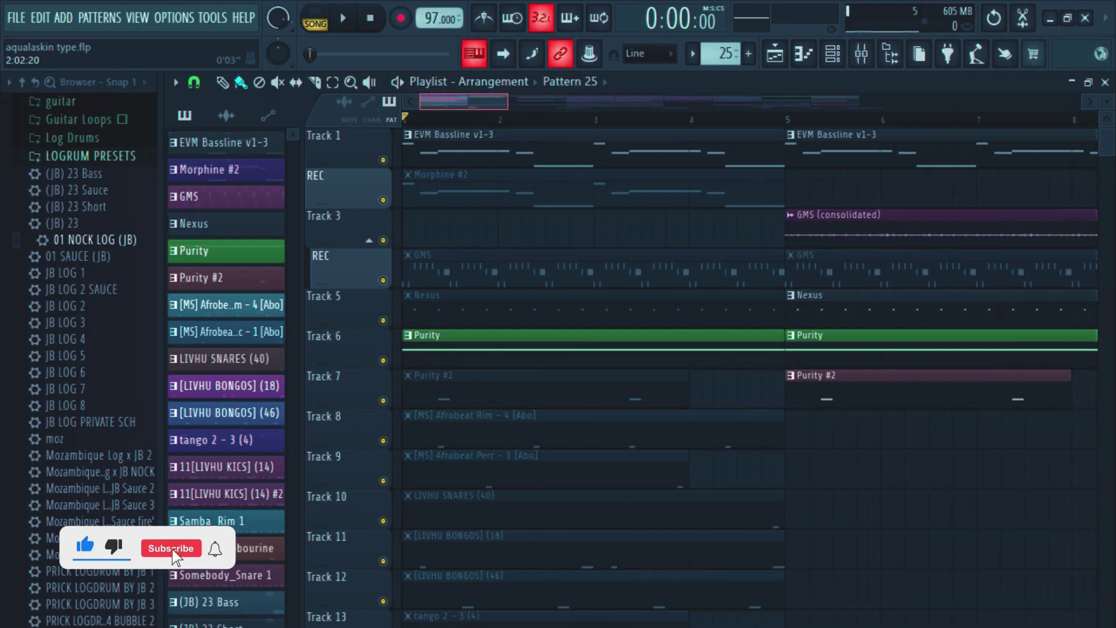
pyautogui.scroll(-1, 749, 230)
pyautogui.click(493, 150)
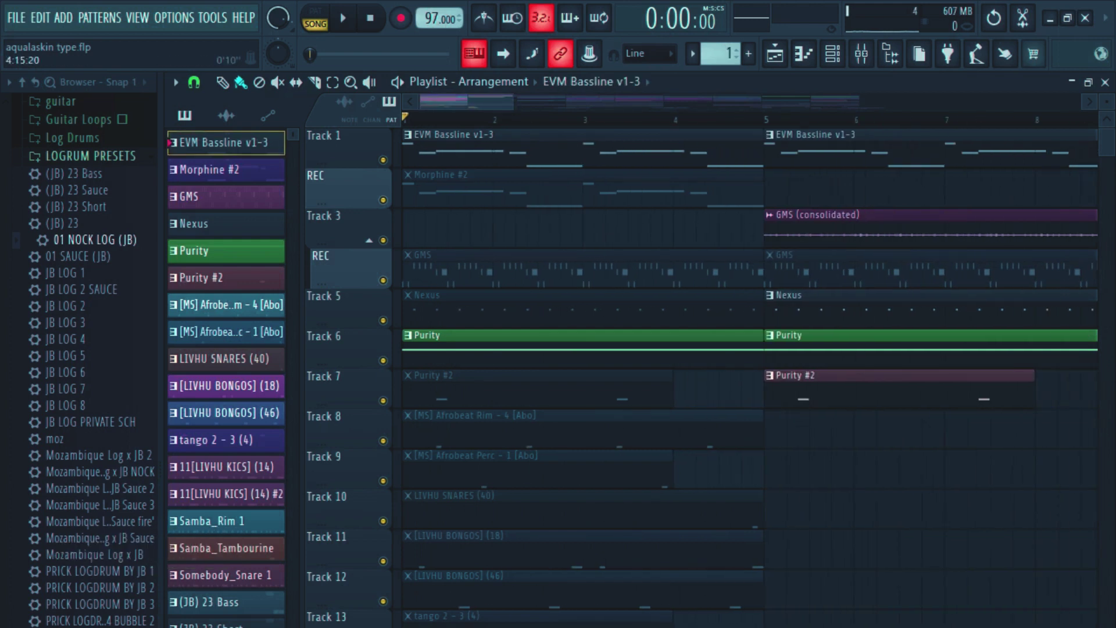
pyautogui.press('F6')
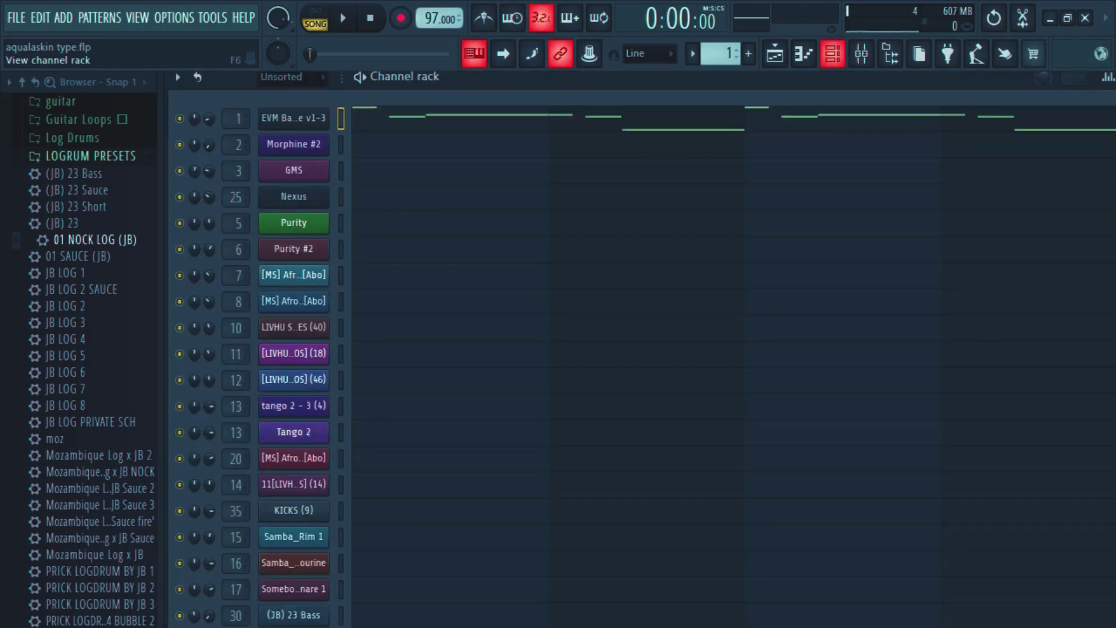
pyautogui.moveTo(639, 76); pyautogui.dragTo(550, 154)
pyautogui.press('F5')
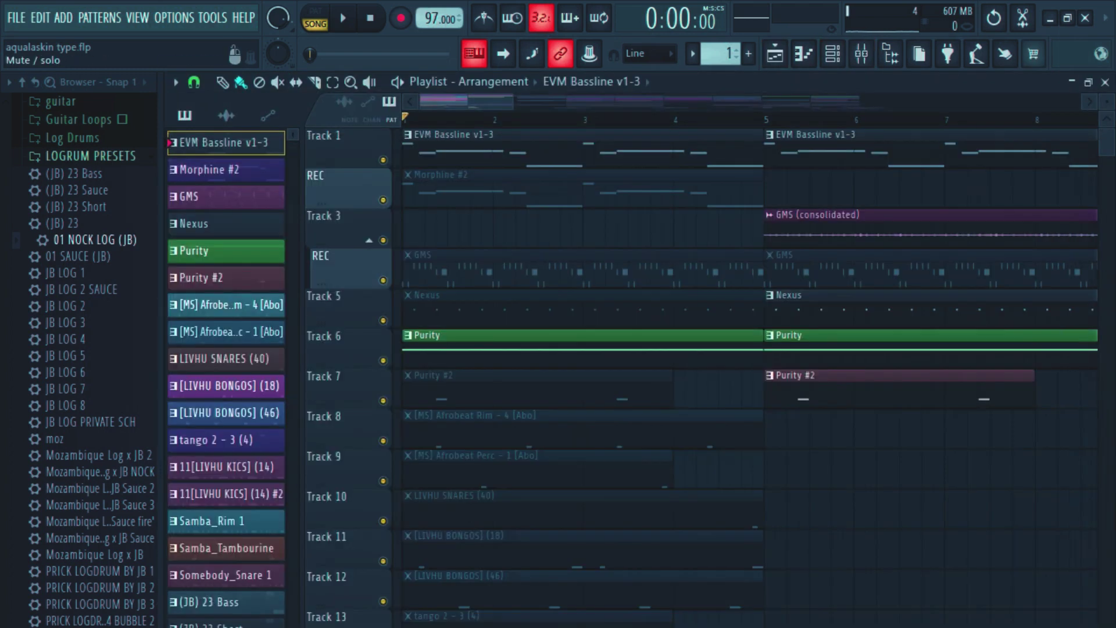
# Step: Solo Track 1 and listen to the EVM Bassline v1-3 clips from the start of the song
pyautogui.rightClick(383, 159)
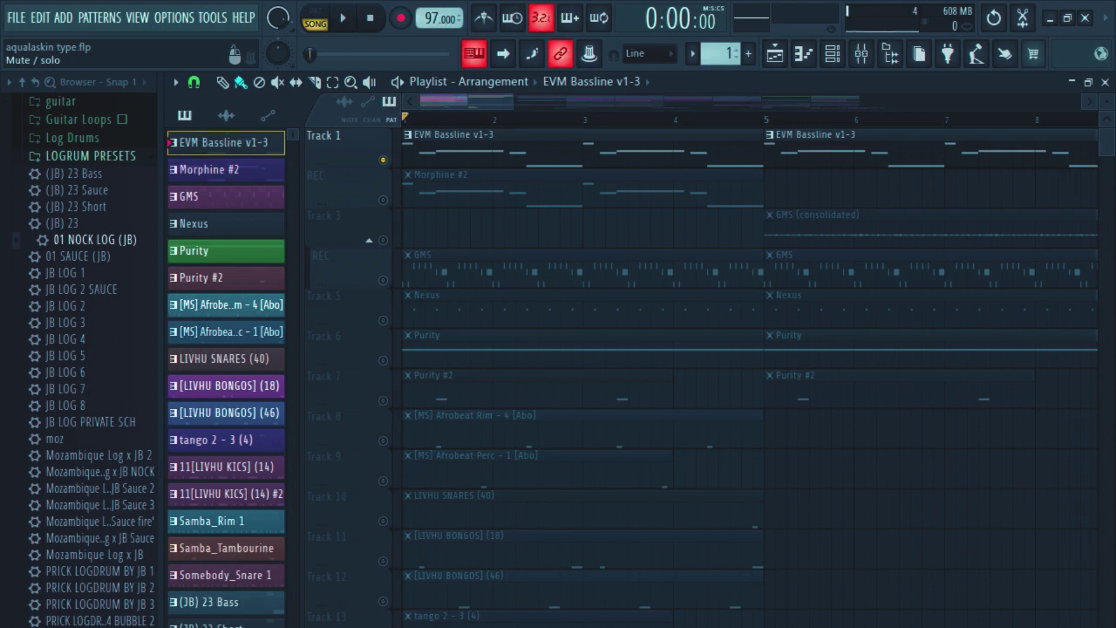
pyautogui.press('space')
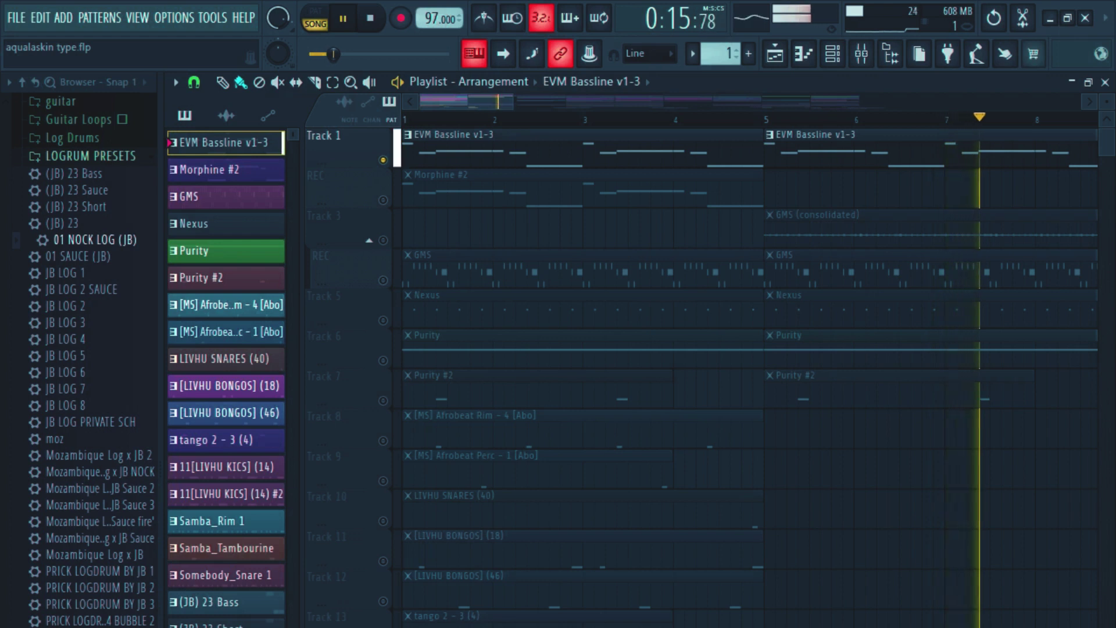
pyautogui.moveTo(512, 101); pyautogui.dragTo(586, 101)
pyautogui.scroll(-1, 749, 372)
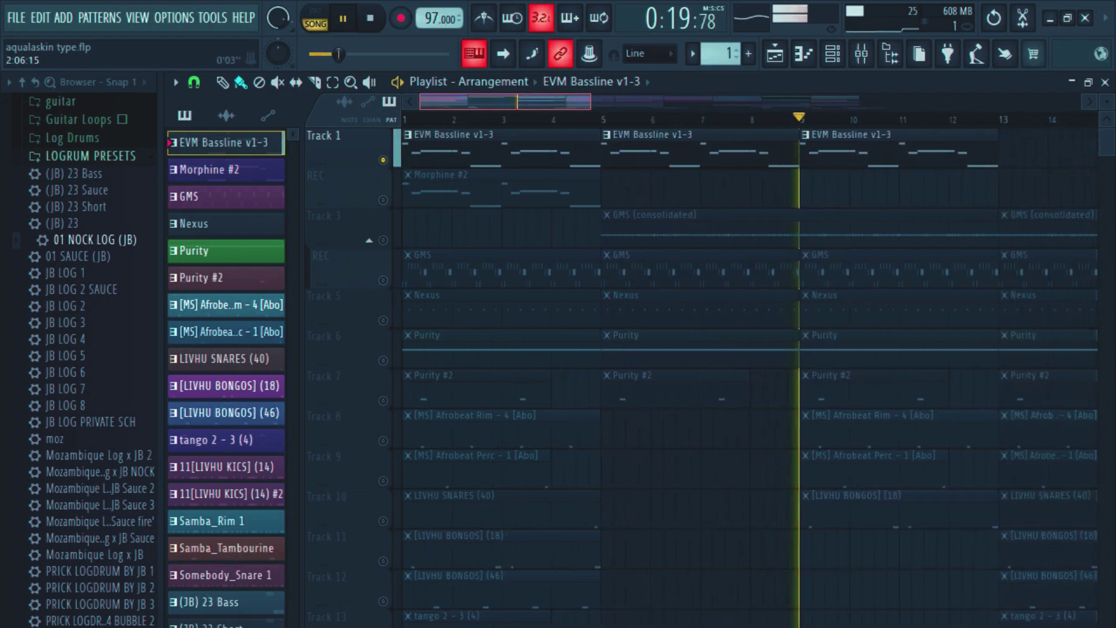
pyautogui.press('space')
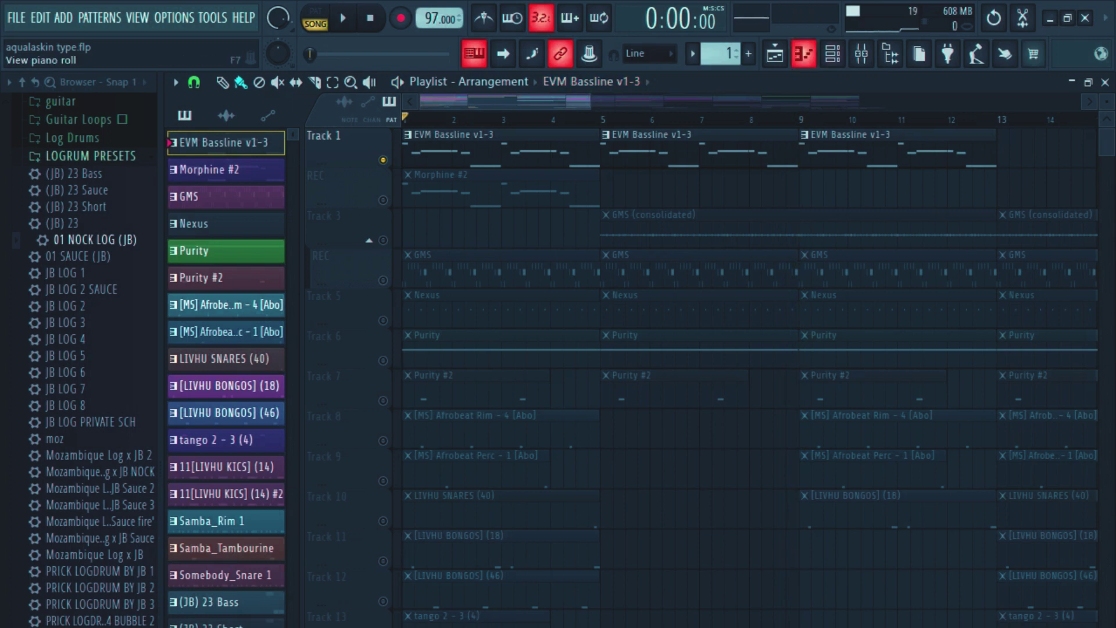
# Step: Inspect the synthesizer settings of the EVM Bassline v1-3 channel and return to the playlist
pyautogui.press('F6')
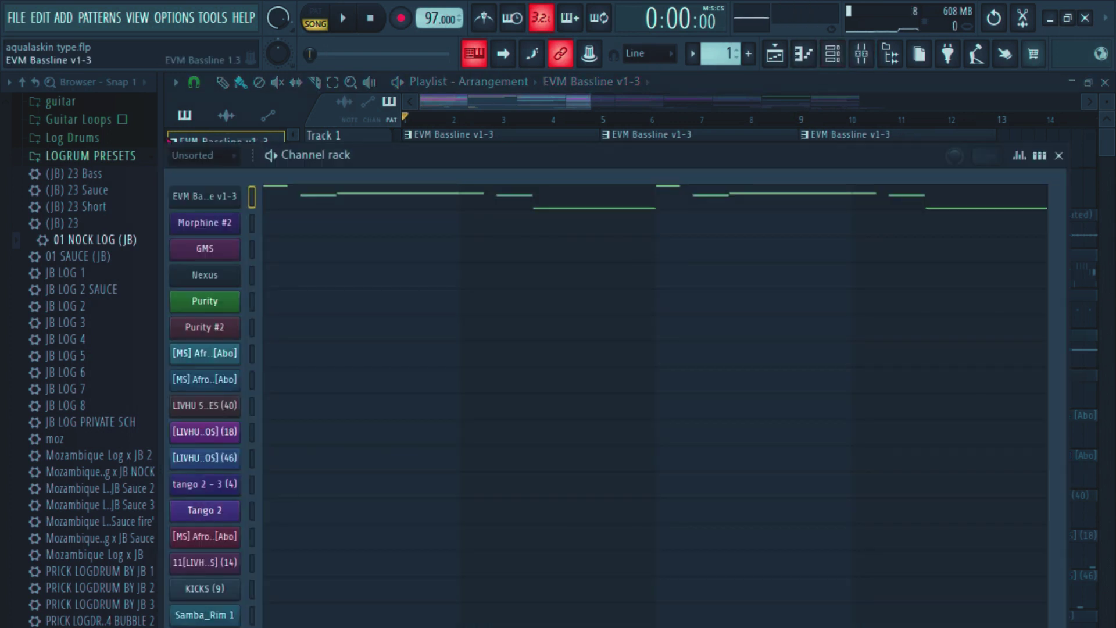
pyautogui.click(204, 196)
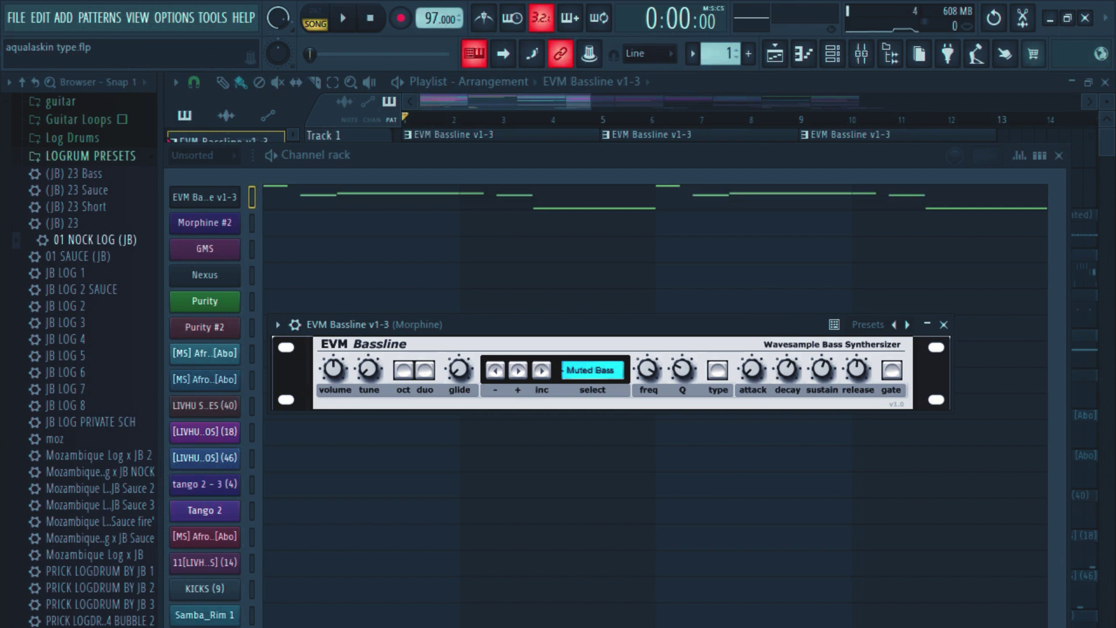
pyautogui.press('F5')
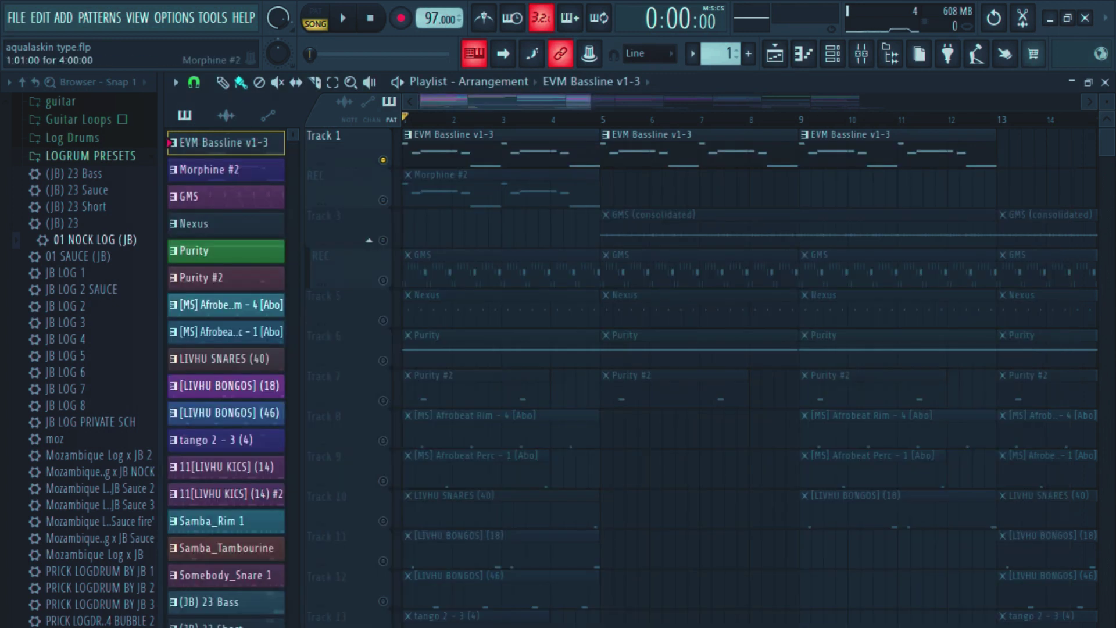
# Step: Unmute Track 6 alongside Track 1, select the Purity pattern, and play the two parts together
pyautogui.click(382, 280)
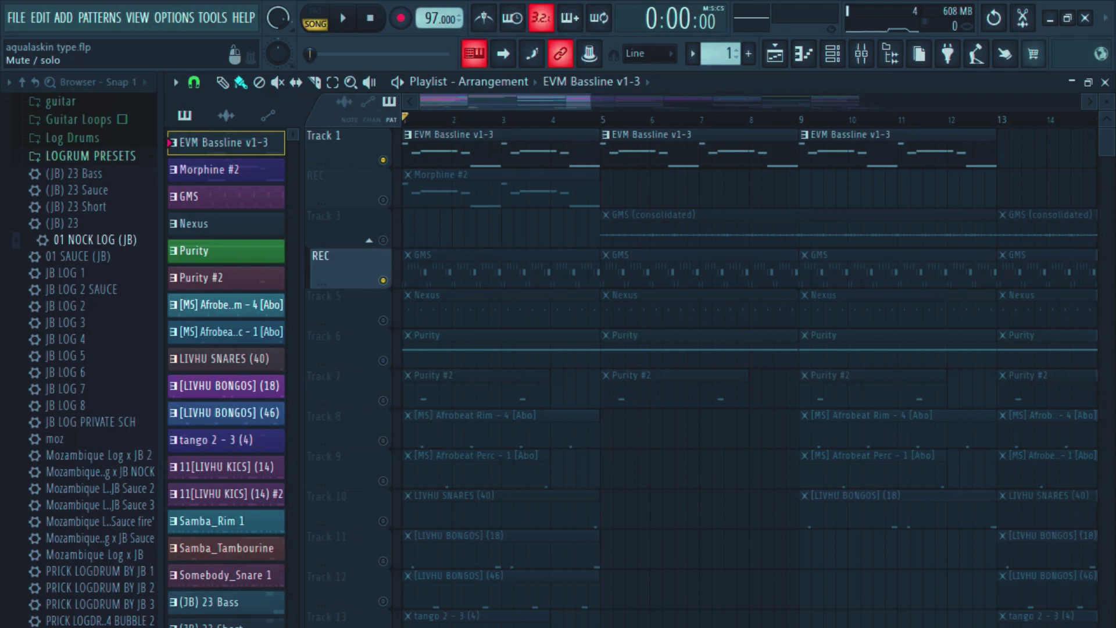
pyautogui.click(383, 280)
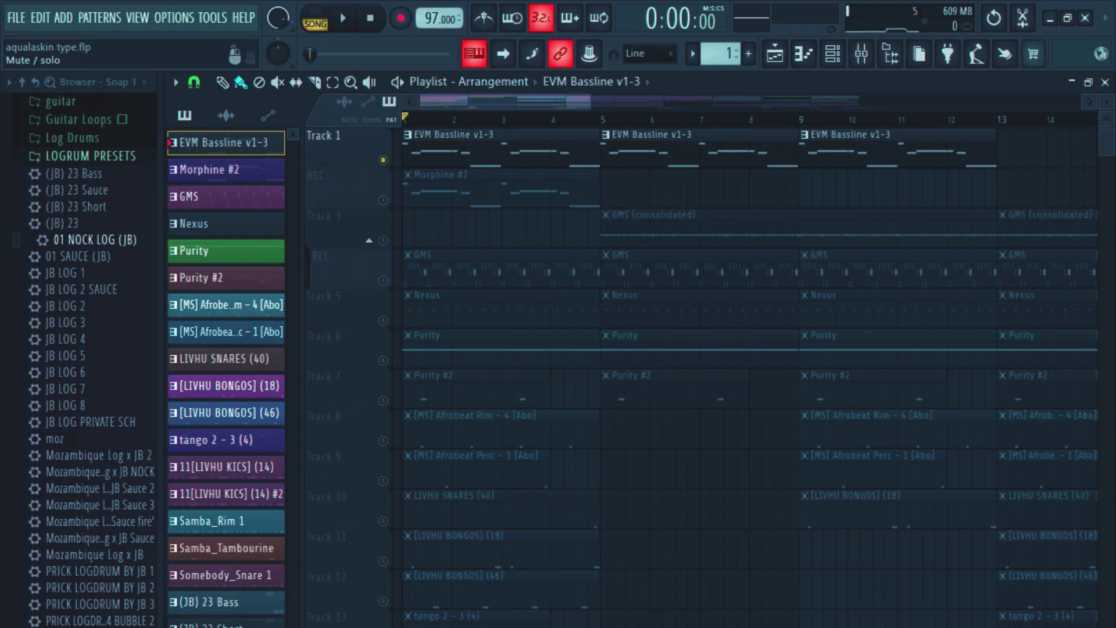
pyautogui.click(382, 360)
pyautogui.click(501, 340)
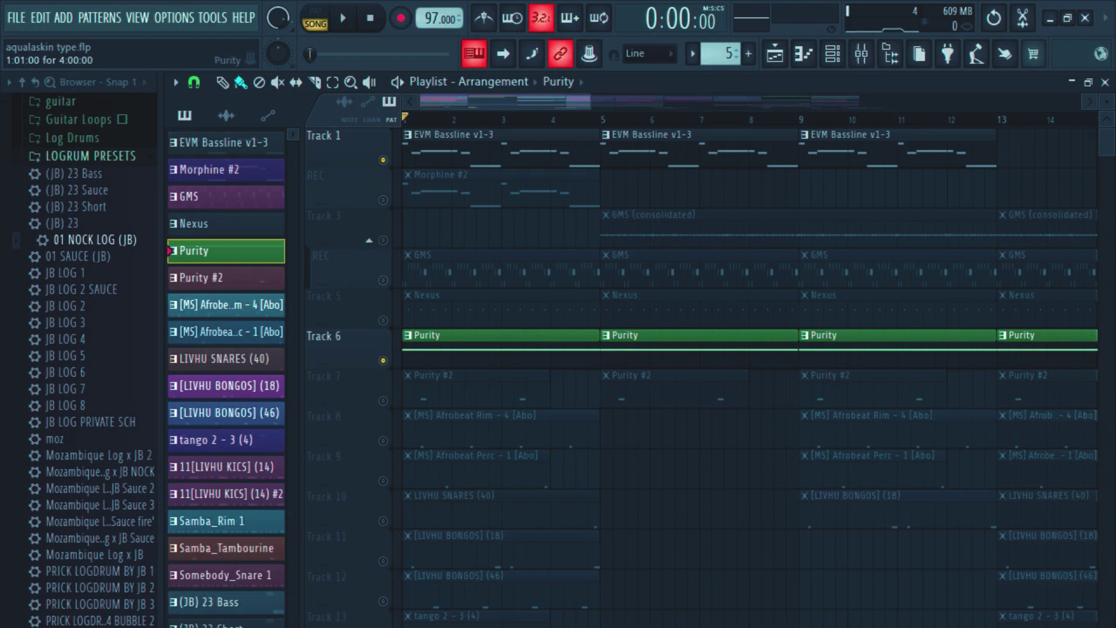
pyautogui.press('space')
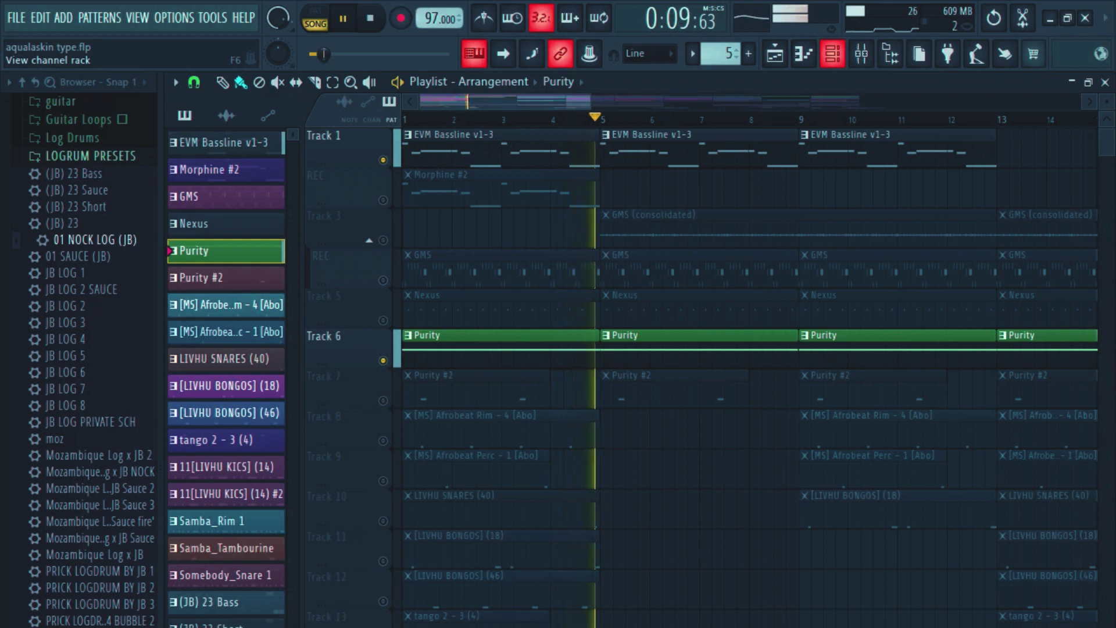
# Step: Inspect the Purity channel's instrument and its preset list, and close it along with the channel rack
pyautogui.click(832, 54)
pyautogui.click(204, 301)
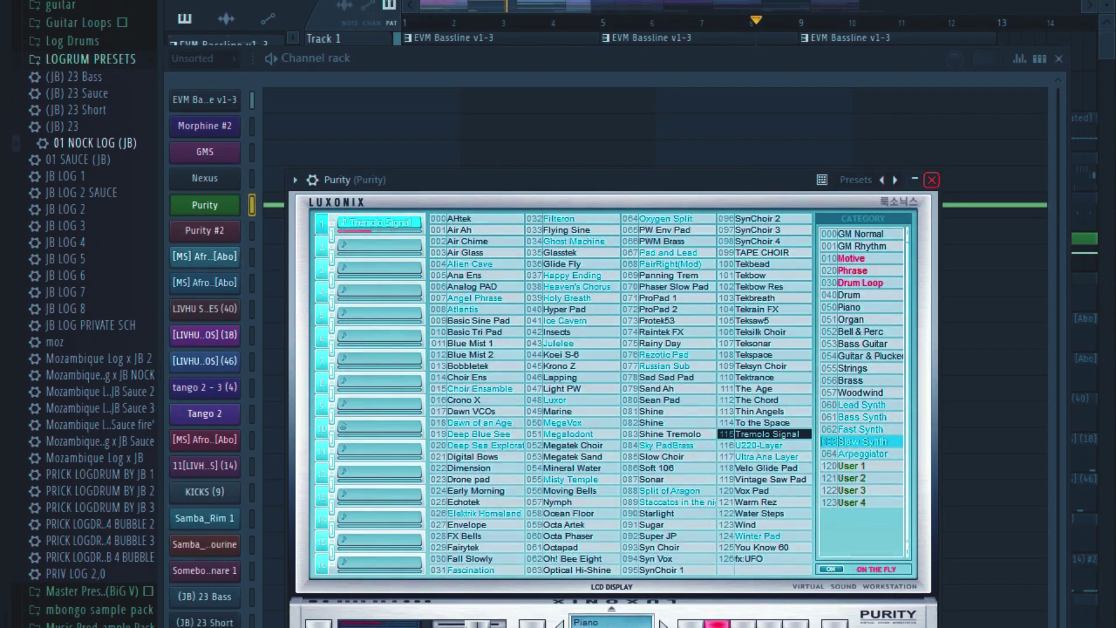
pyautogui.click(932, 180)
pyautogui.press('F6')
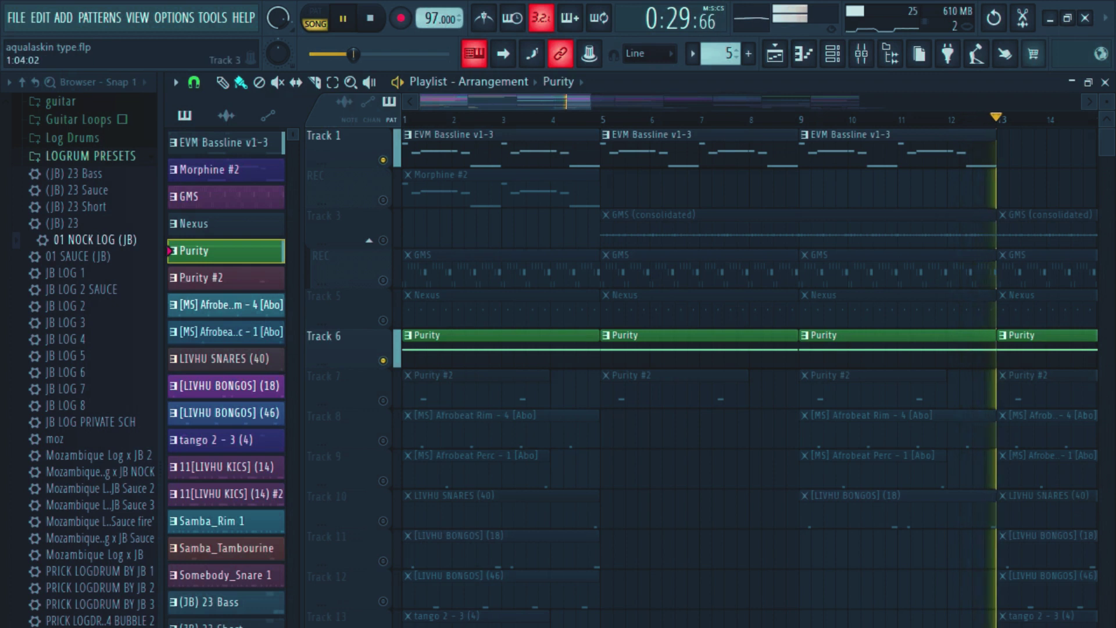
# Step: Stop playback and clear the soloing from Track 6 so the other playlist tracks are audible again
pyautogui.press('space')
pyautogui.scroll(-3, 702, 375)
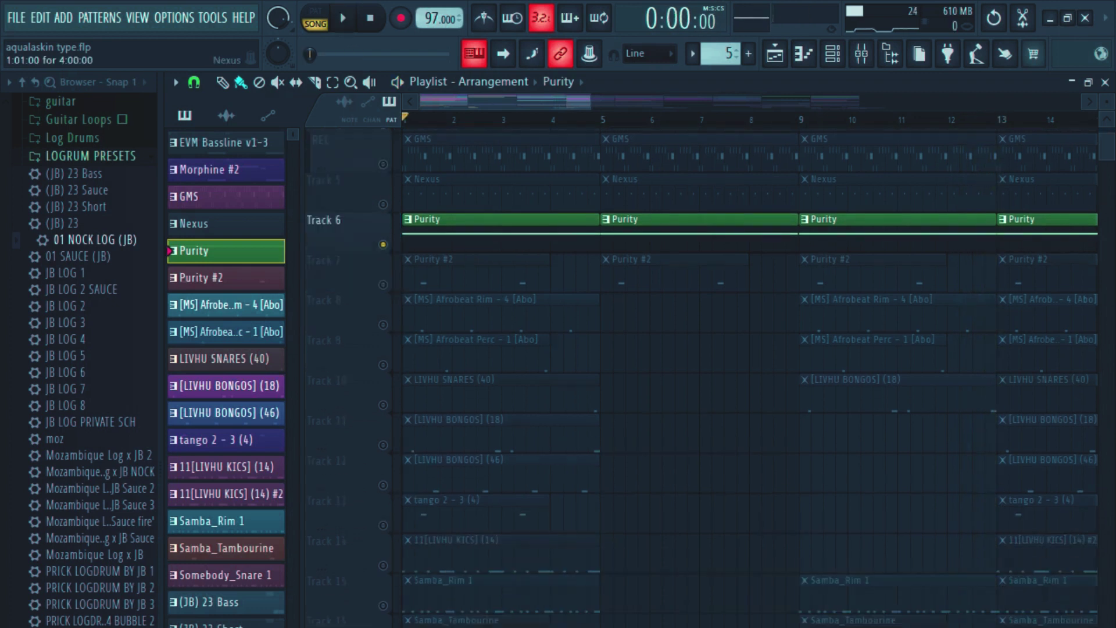
pyautogui.scroll(3, 701, 375)
pyautogui.rightClick(382, 360)
pyautogui.rightClick(382, 361)
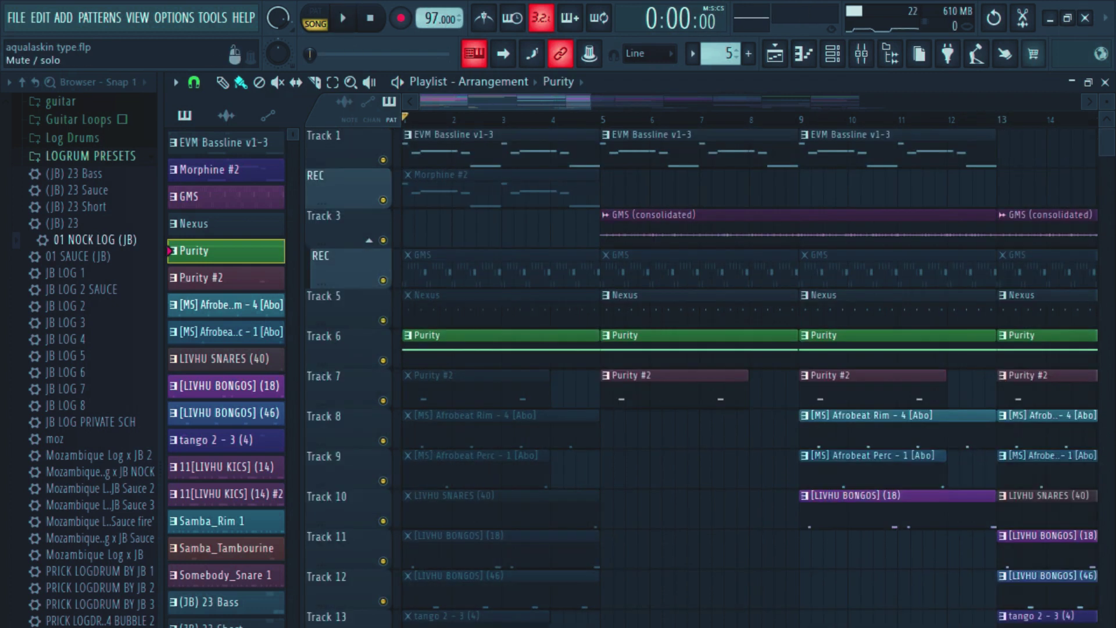
# Step: Look over the arrangement from the melodic tracks down to the percussion loops and effects around Track 33
pyautogui.scroll(-8, 701, 375)
pyautogui.scroll(8, 702, 375)
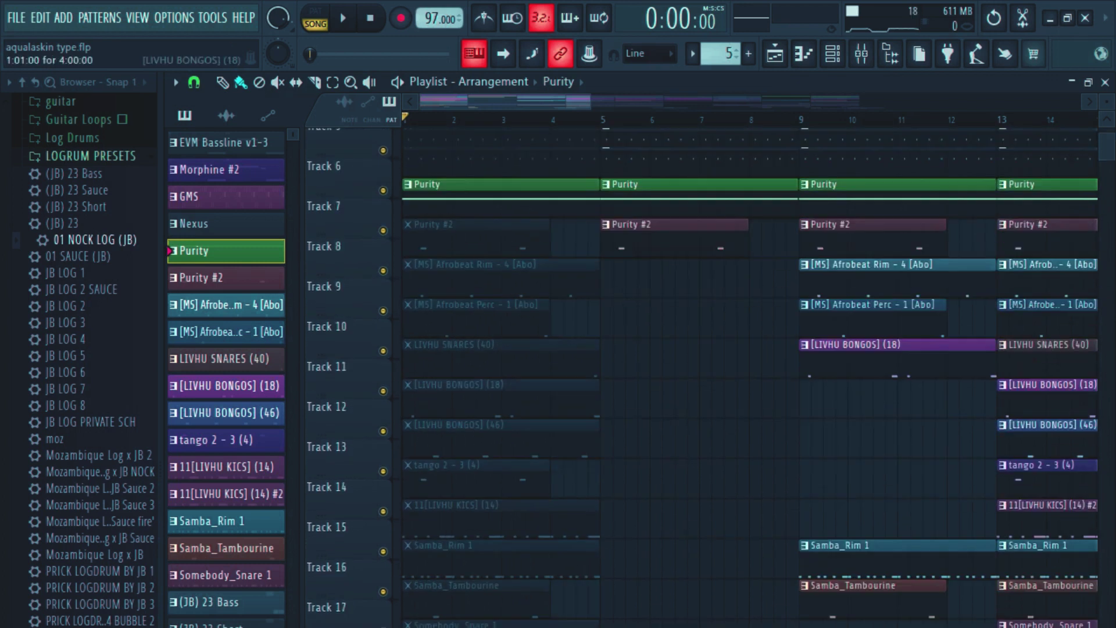
pyautogui.scroll(-1, 701, 374)
pyautogui.scroll(1, 701, 375)
pyautogui.scroll(-13, 701, 375)
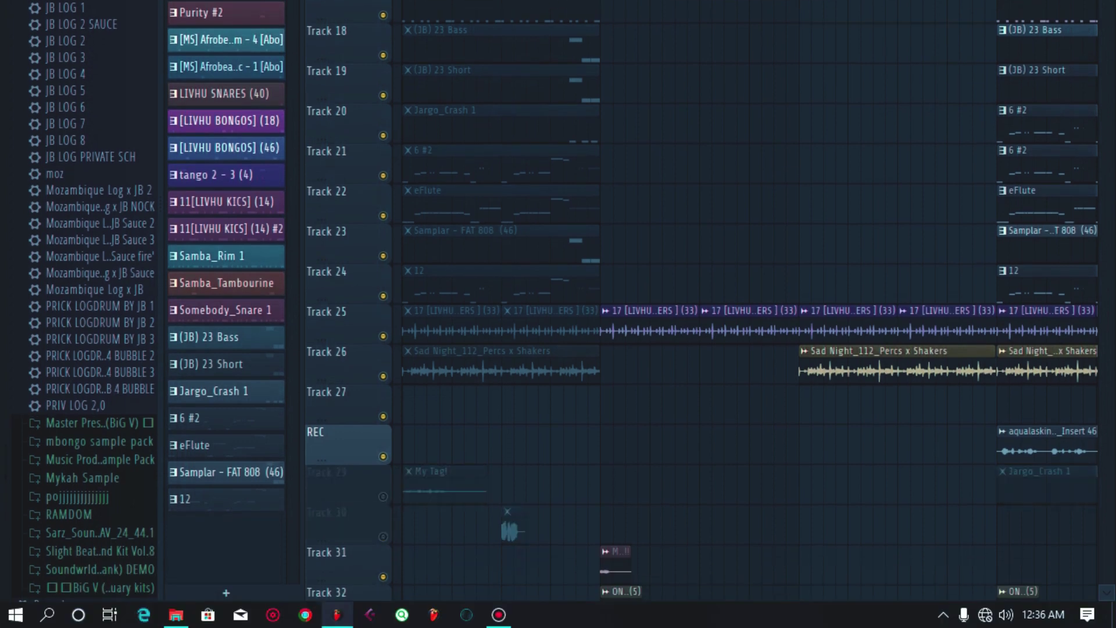
pyautogui.click(383, 536)
pyautogui.scroll(-3, 702, 349)
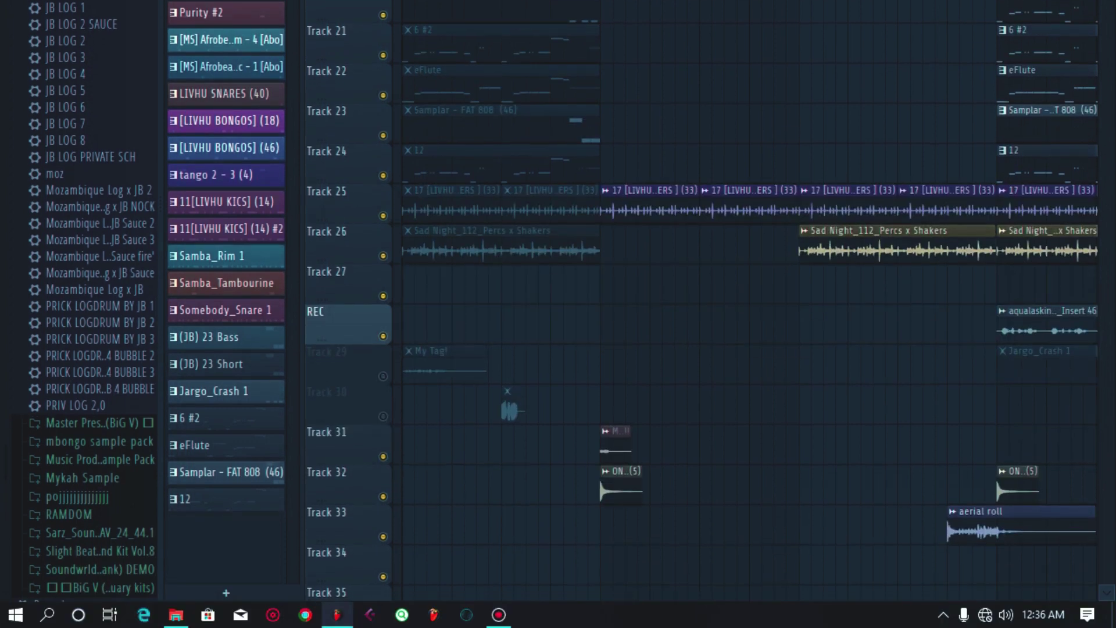
pyautogui.scroll(20, 750, 349)
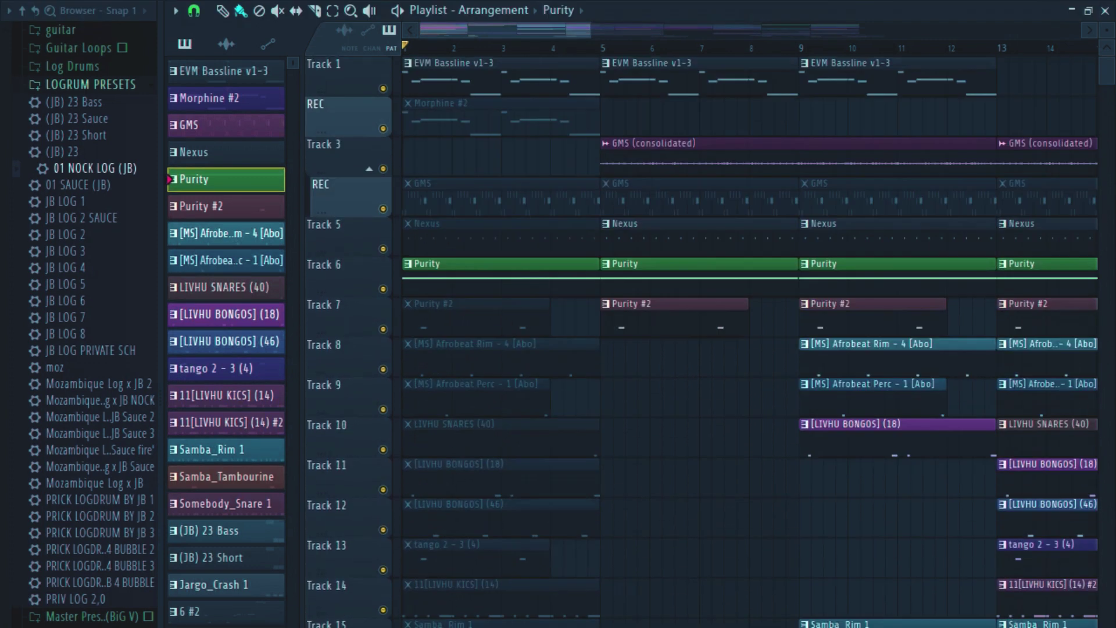
# Step: Play the full arrangement from the beginning and stop around bar 5
pyautogui.press('space')
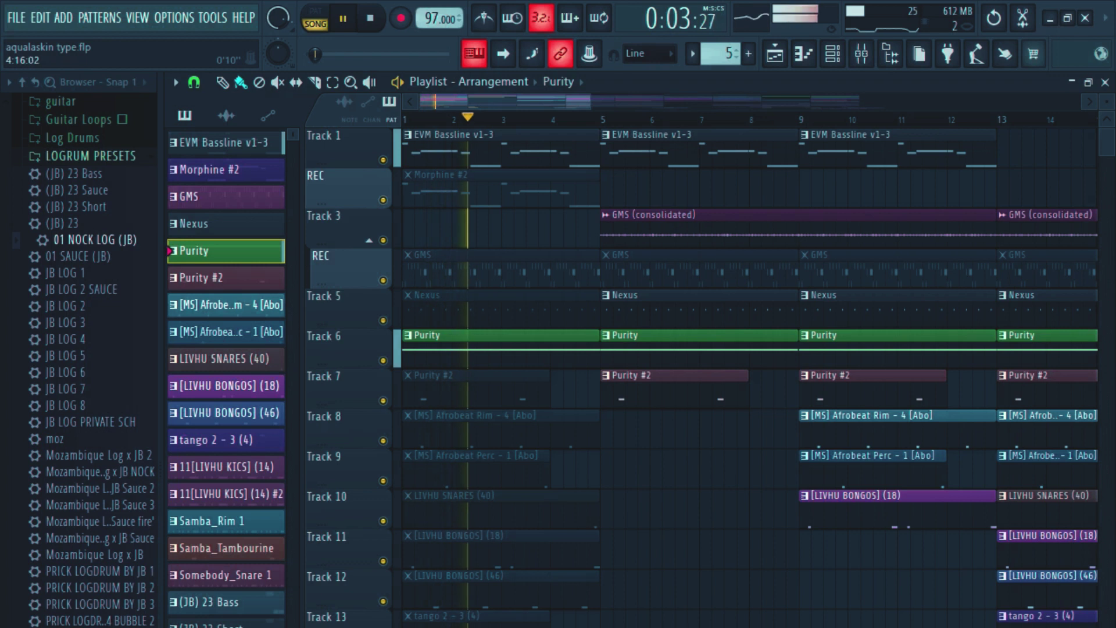
pyautogui.scroll(-1, 596, 227)
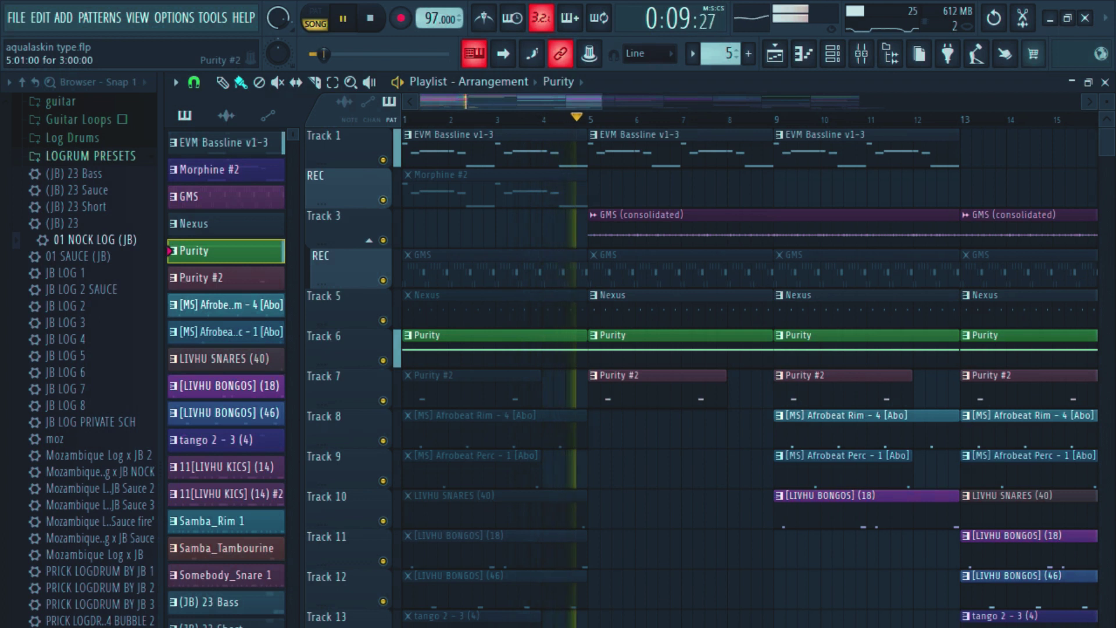
pyautogui.press('space')
# Step: Solo Track 5, play the Nexus part from bar 5, and inspect the Nexus instrument's preset
pyautogui.rightClick(383, 320)
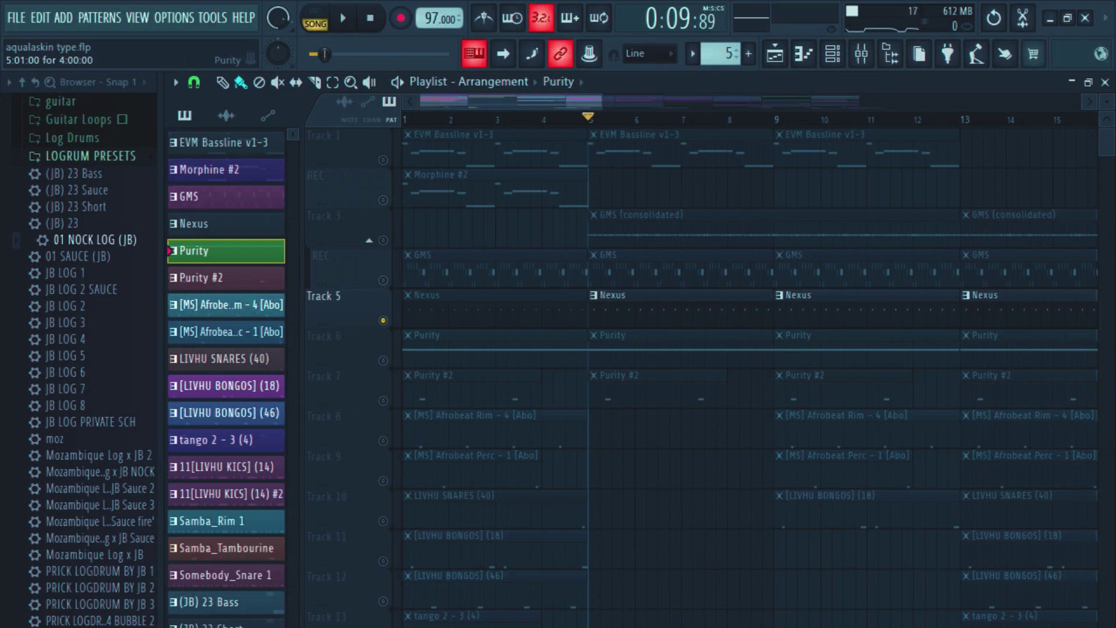
pyautogui.press('space')
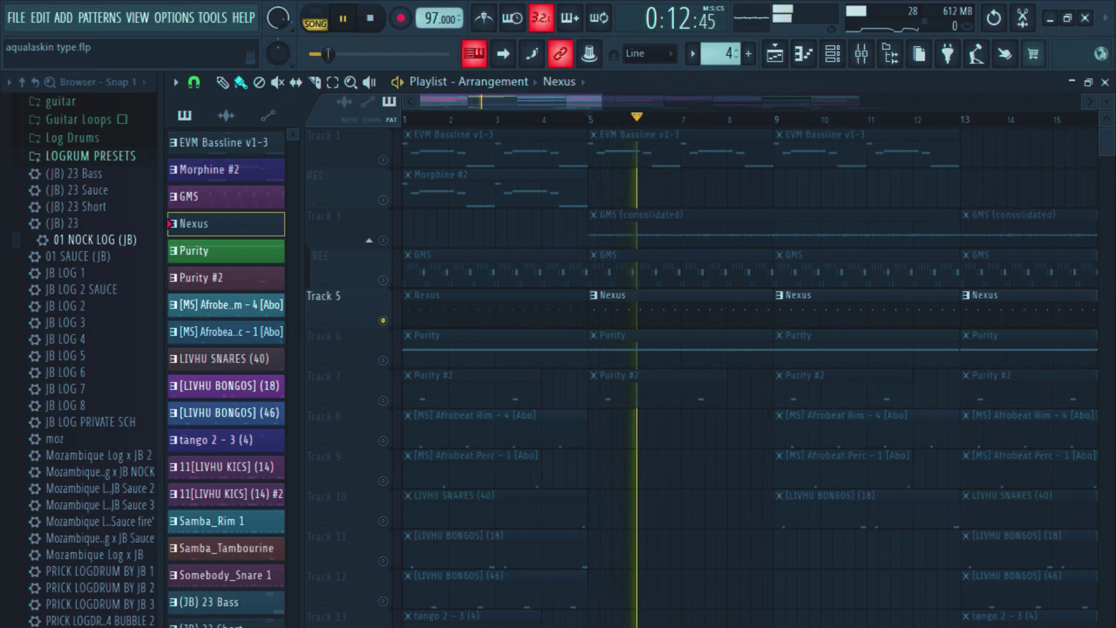
pyautogui.click(833, 54)
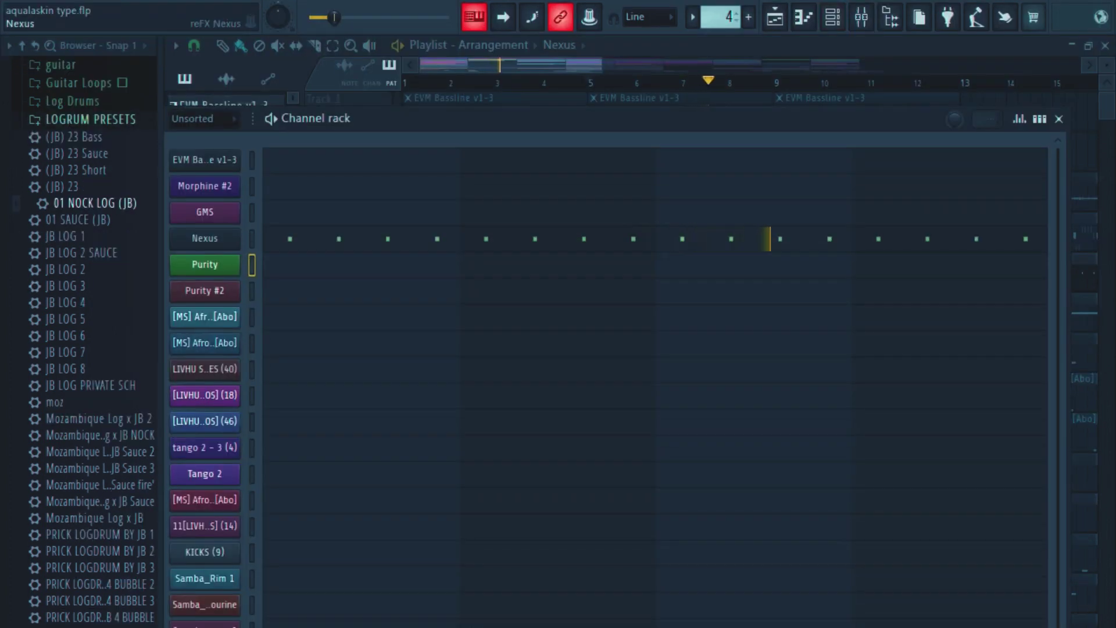
pyautogui.click(204, 238)
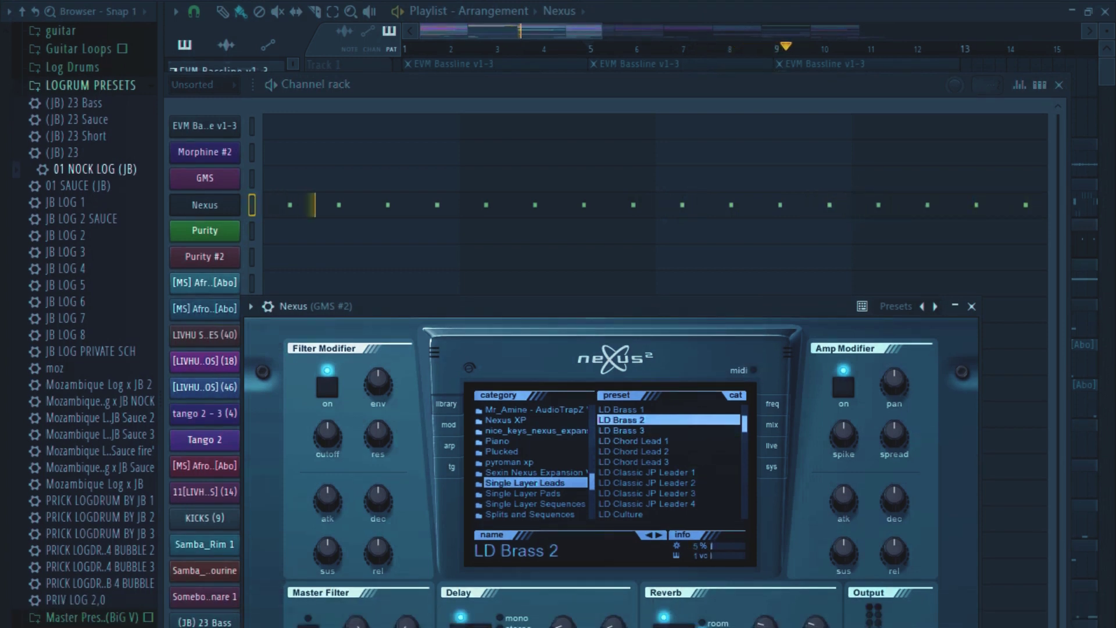
pyautogui.click(971, 306)
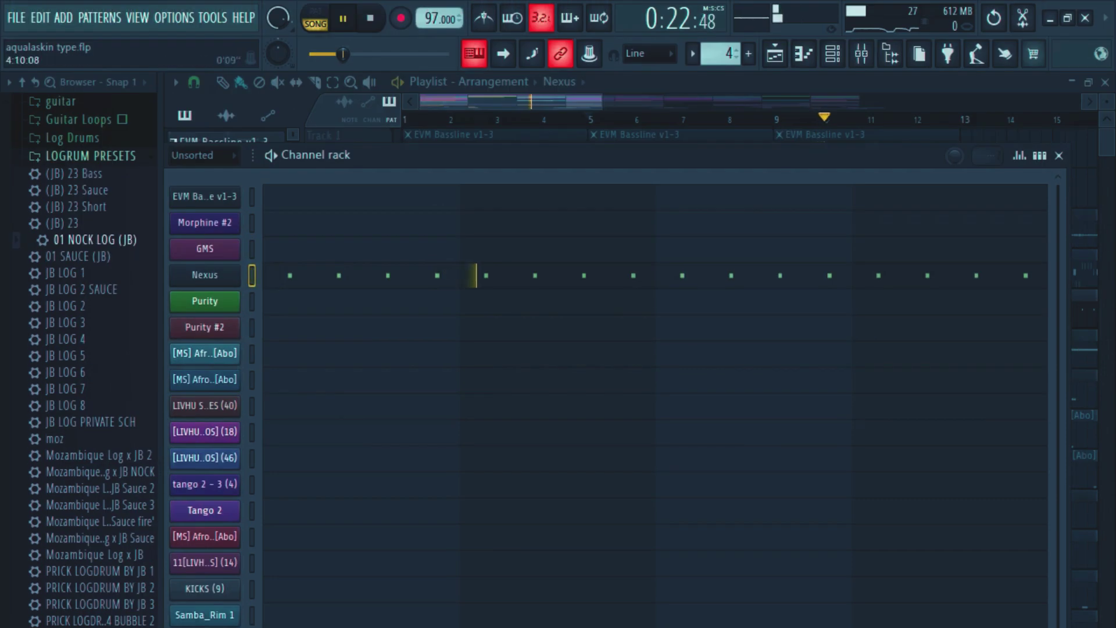
pyautogui.press('F6')
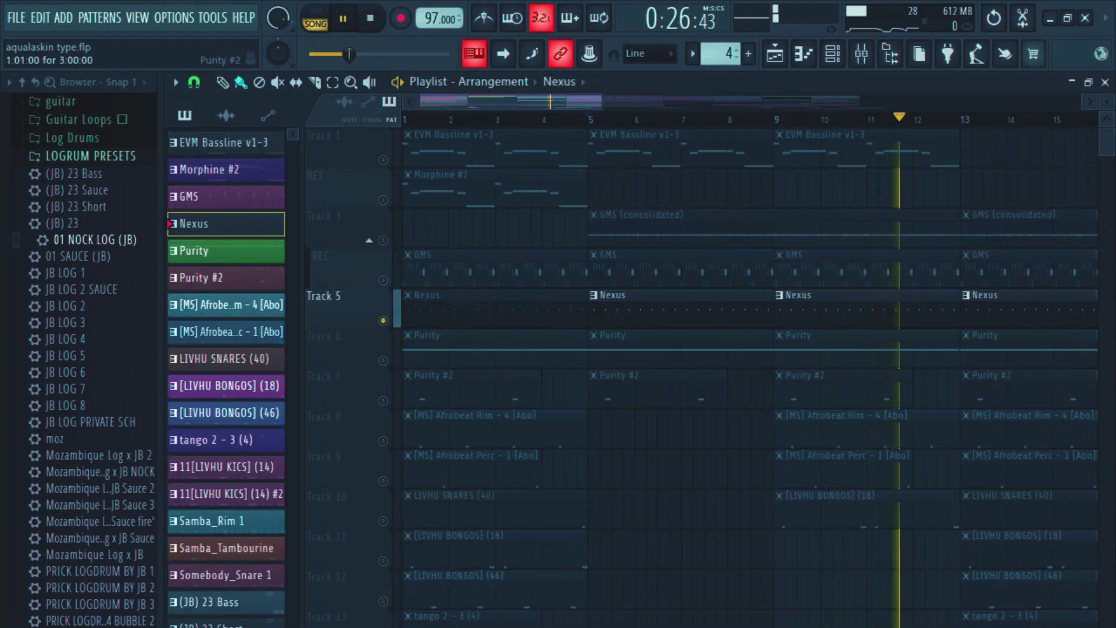
# Step: Stop playback and unmute Tracks 6 and 1 alongside the soloed Nexus track
pyautogui.press('space')
pyautogui.click(383, 360)
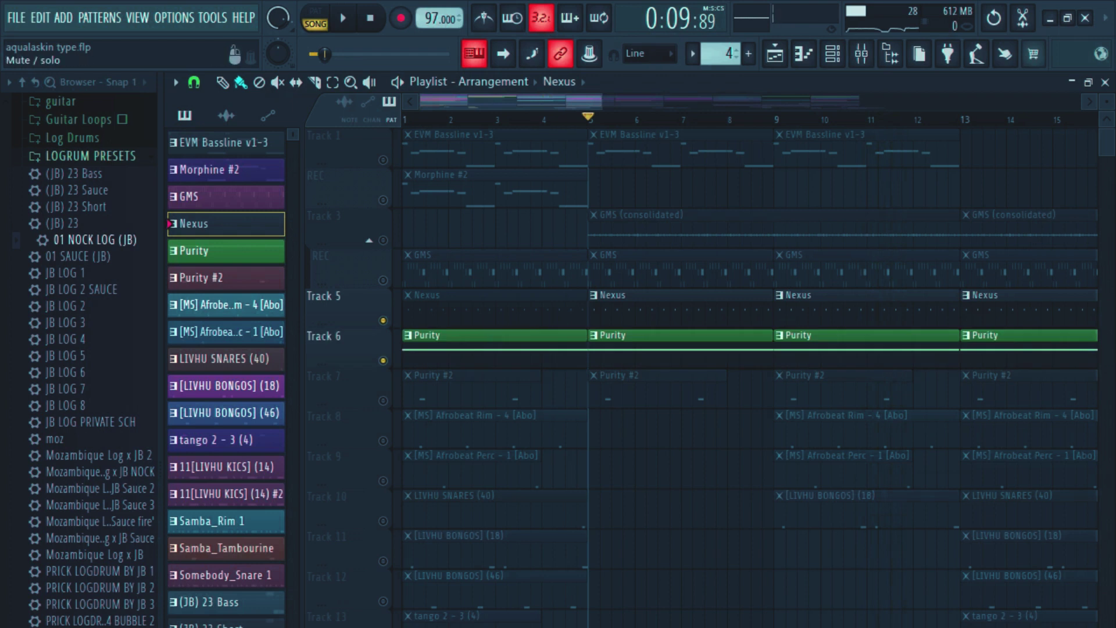
pyautogui.click(383, 160)
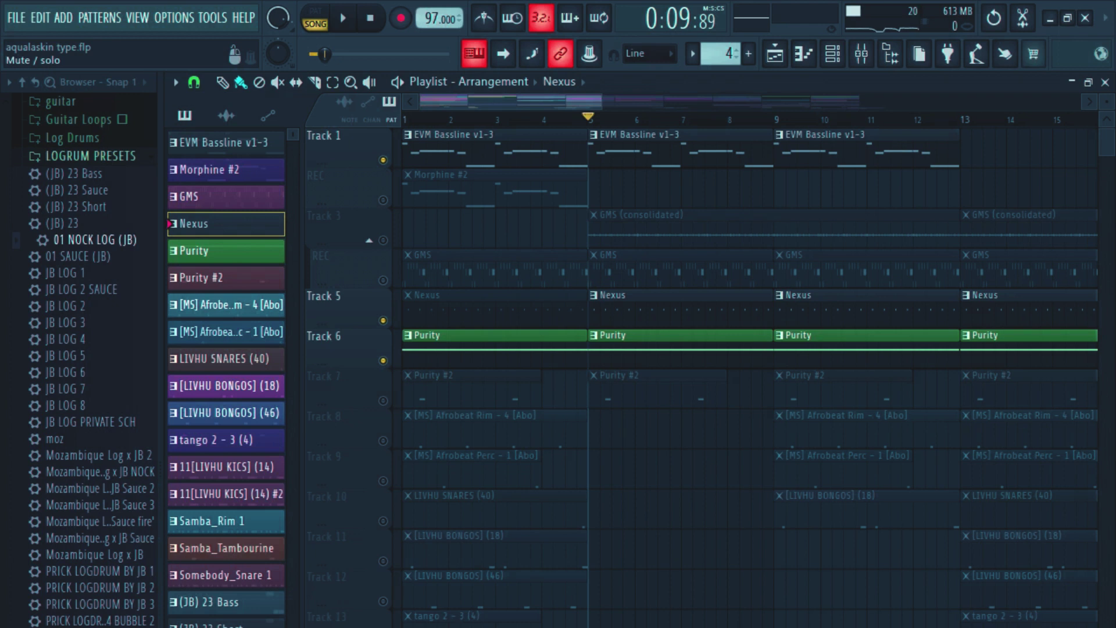
# Step: Play Tracks 1, 5 and 6 together from bar 5, stop playback, and unmute Track 3
pyautogui.press('space')
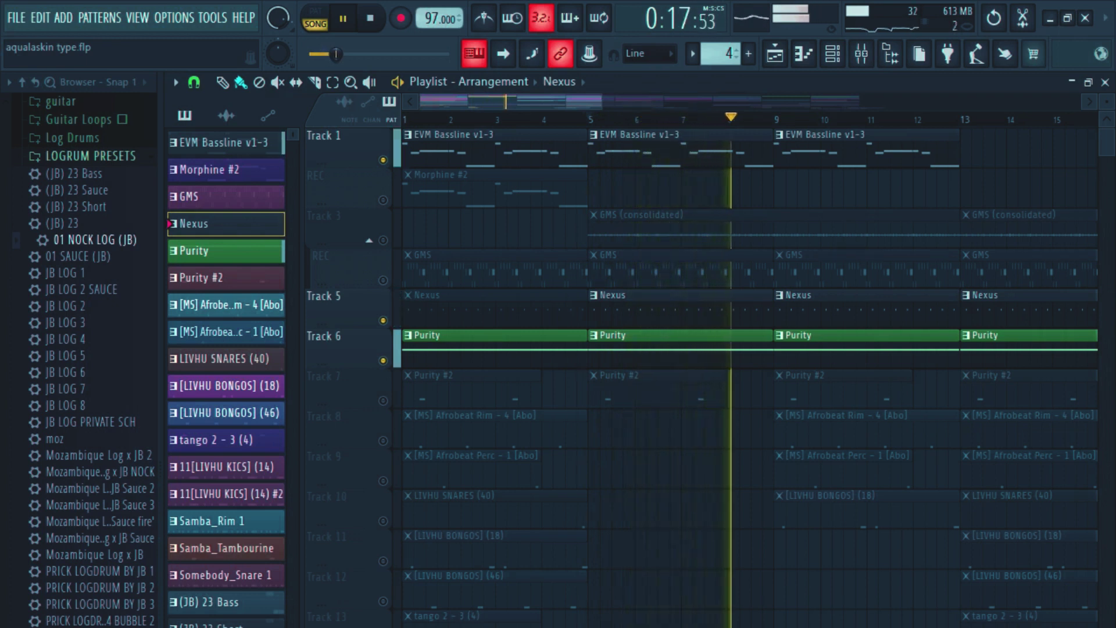
pyautogui.press('space')
pyautogui.click(370, 239)
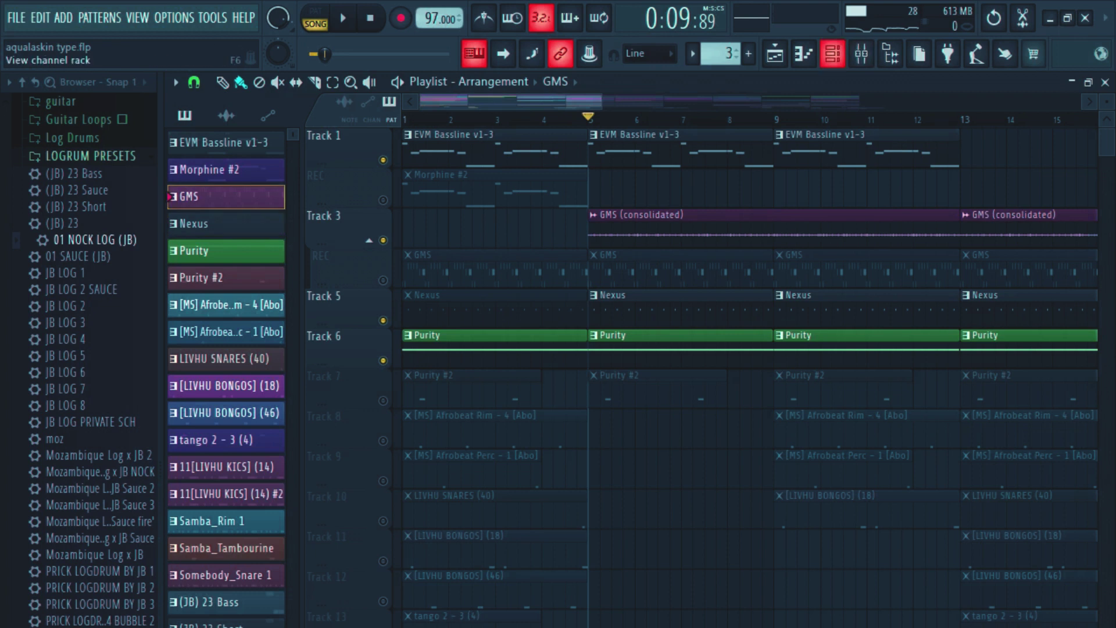
# Step: Audition the GMS pattern in the channel rack, hide the browser, and return to the playlist
pyautogui.press('F6')
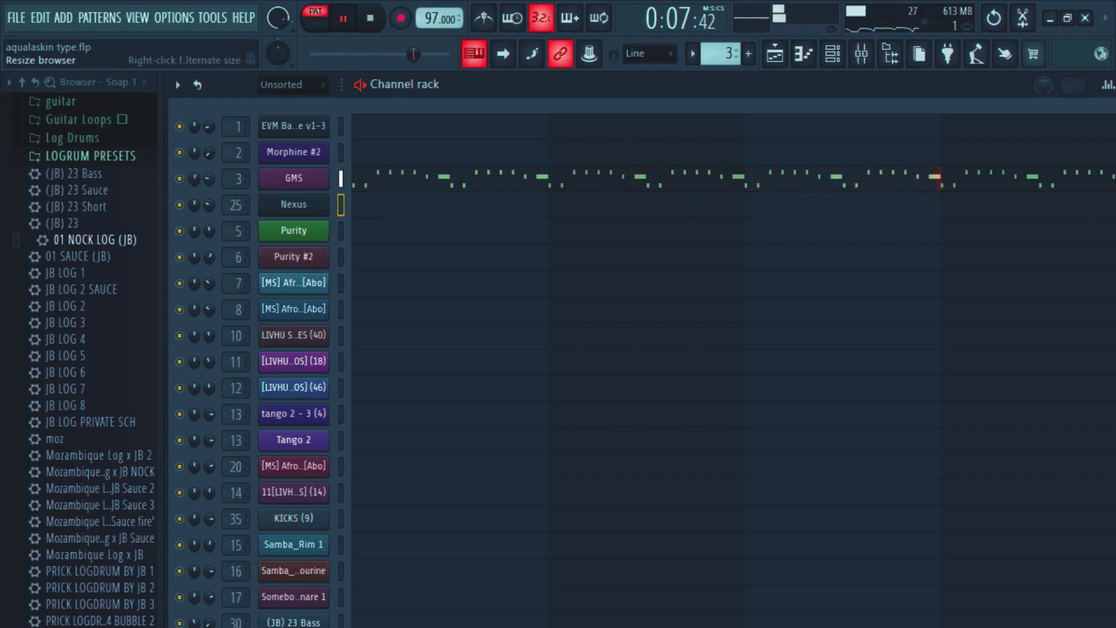
pyautogui.hotkey('alt', 'F8')
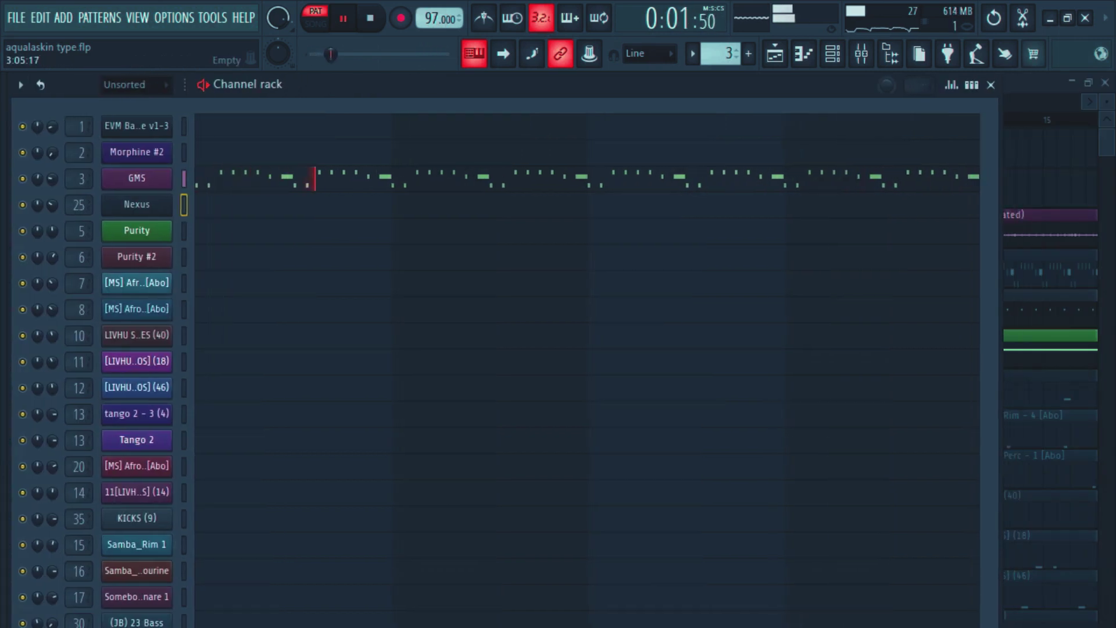
pyautogui.click(475, 53)
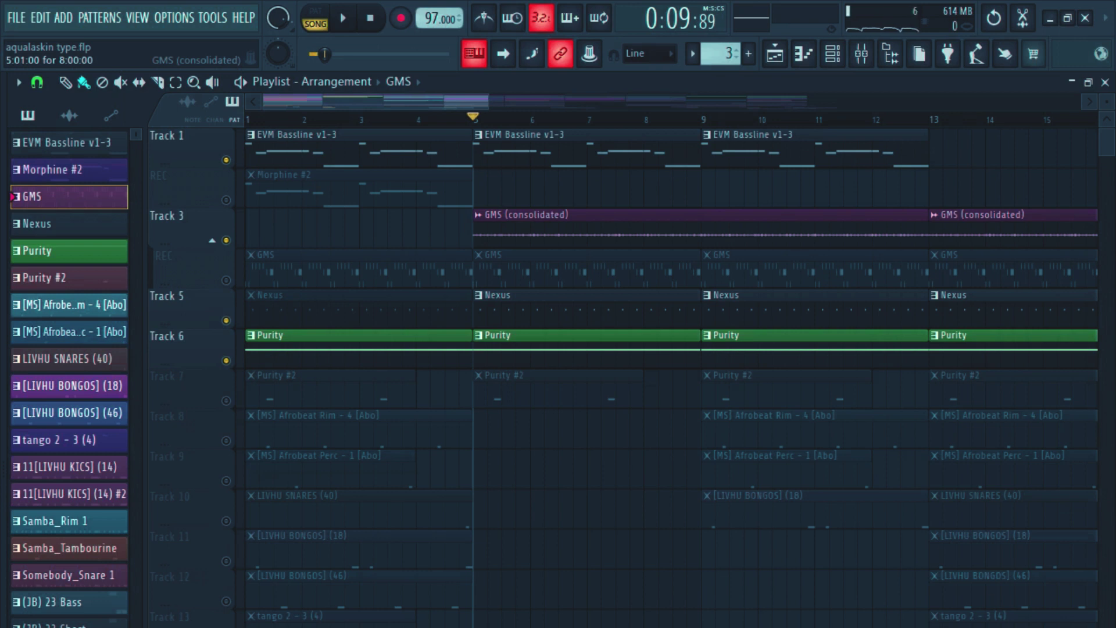
# Step: Inspect the GMS (consolidated) clip's sample settings and play Tracks 1, 3, 5 and 6 from bar 5
pyautogui.doubleClick(526, 227)
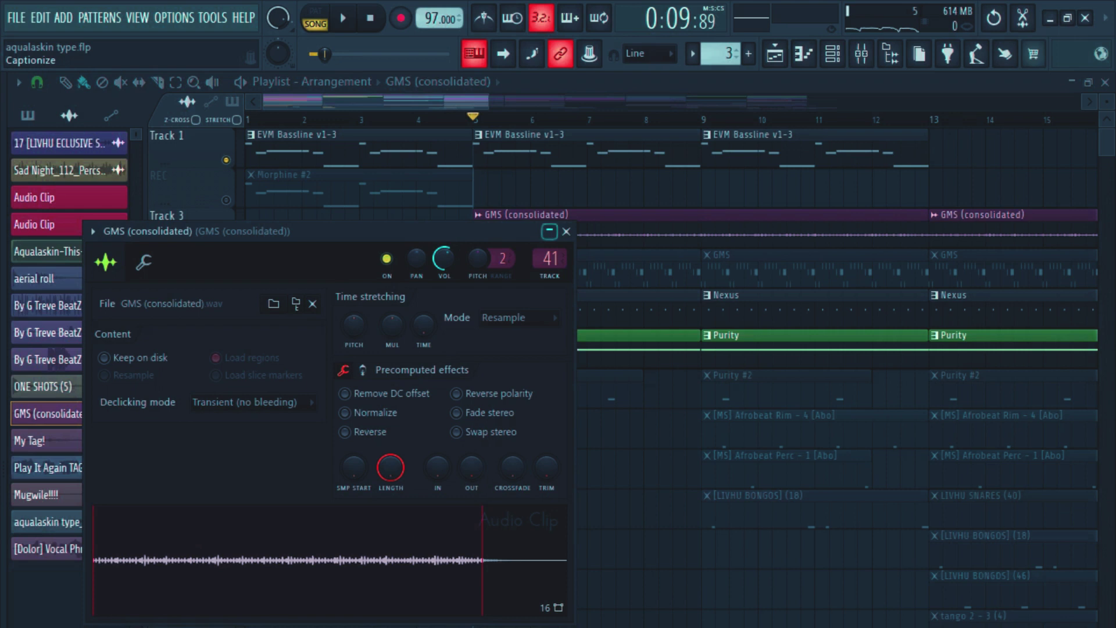
pyautogui.click(565, 232)
pyautogui.press('space')
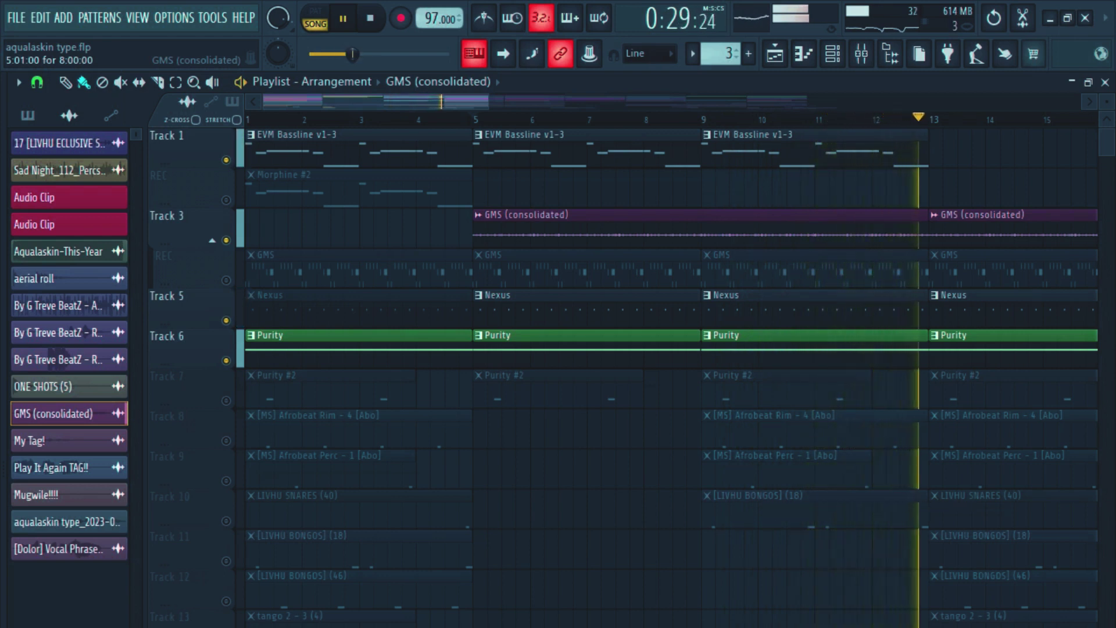
pyautogui.press('space')
# Step: Unmute Track 7, inspect the Purity #2 pattern and its instrument preset, and return to the playlist
pyautogui.click(226, 393)
pyautogui.click(506, 367)
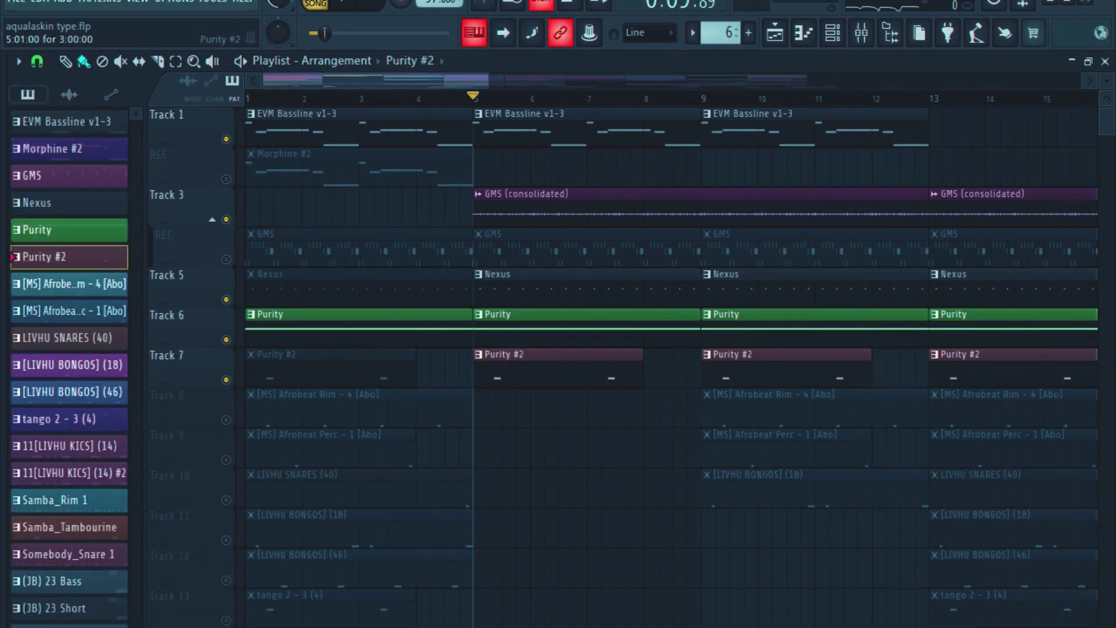
pyautogui.press('F6')
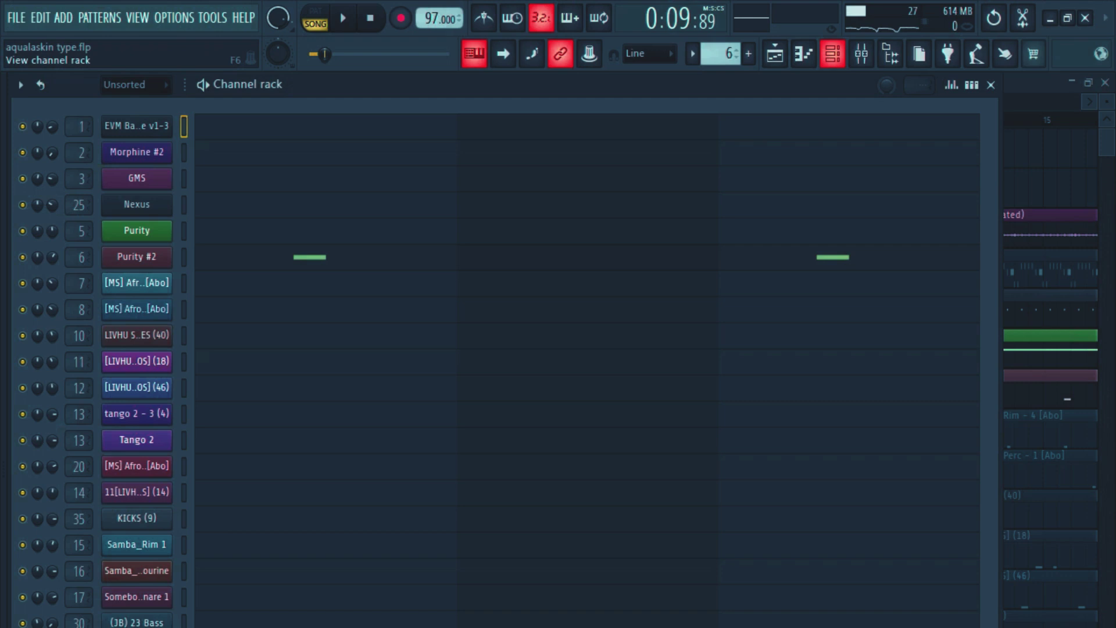
pyautogui.click(136, 257)
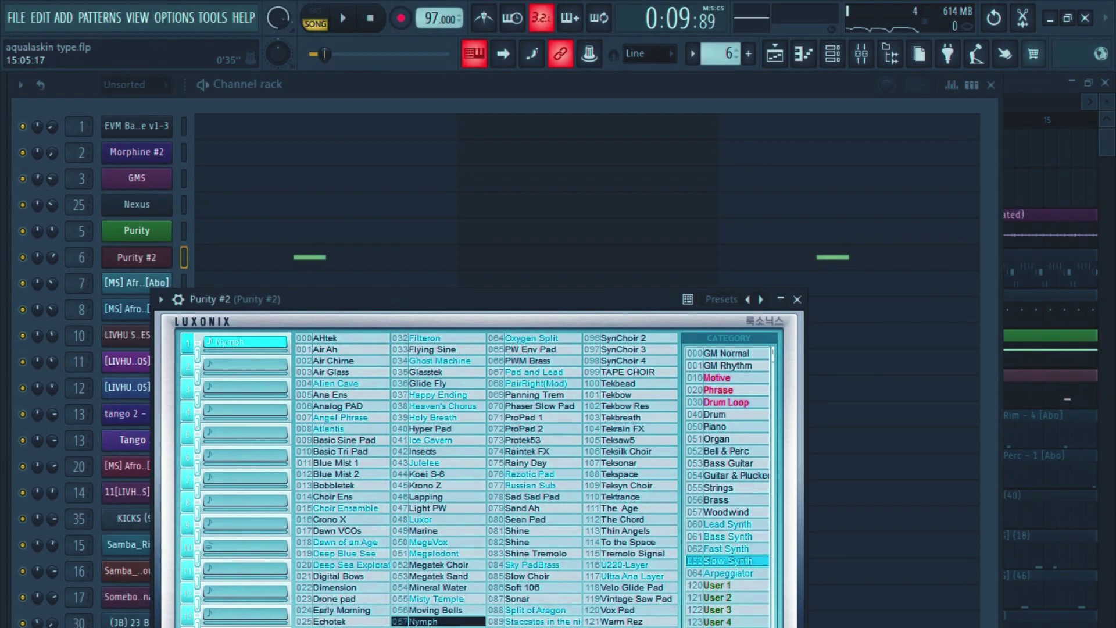
pyautogui.press('F5')
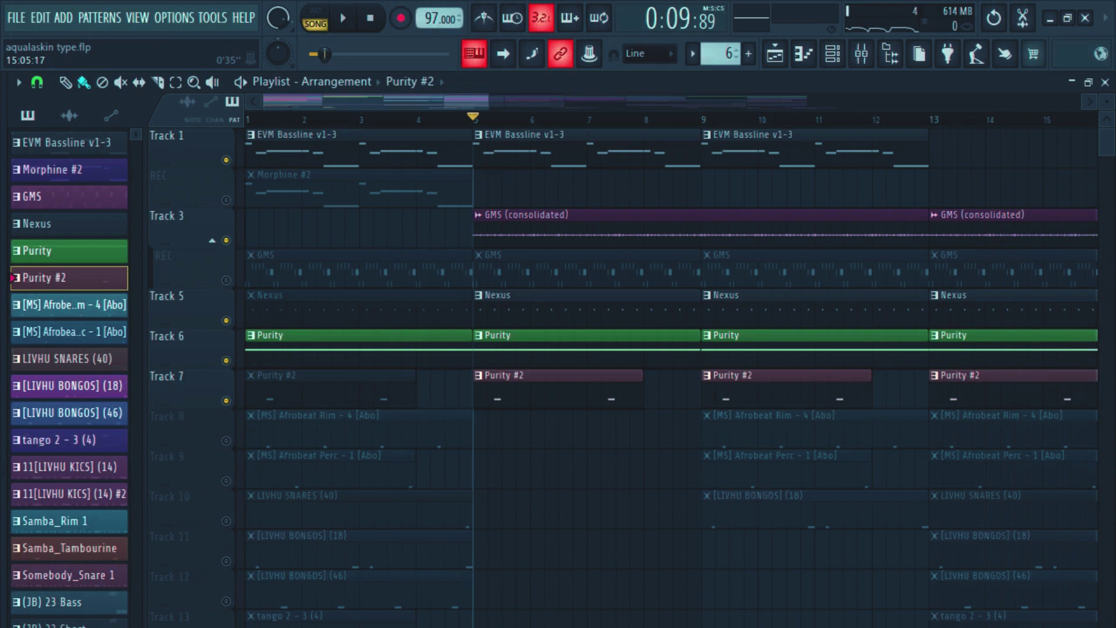
# Step: Play the layers from bar 5, solo Track 7, and audition the Purity #2 part alone
pyautogui.press('space')
pyautogui.press('space')
pyautogui.rightClick(227, 400)
pyautogui.press('space')
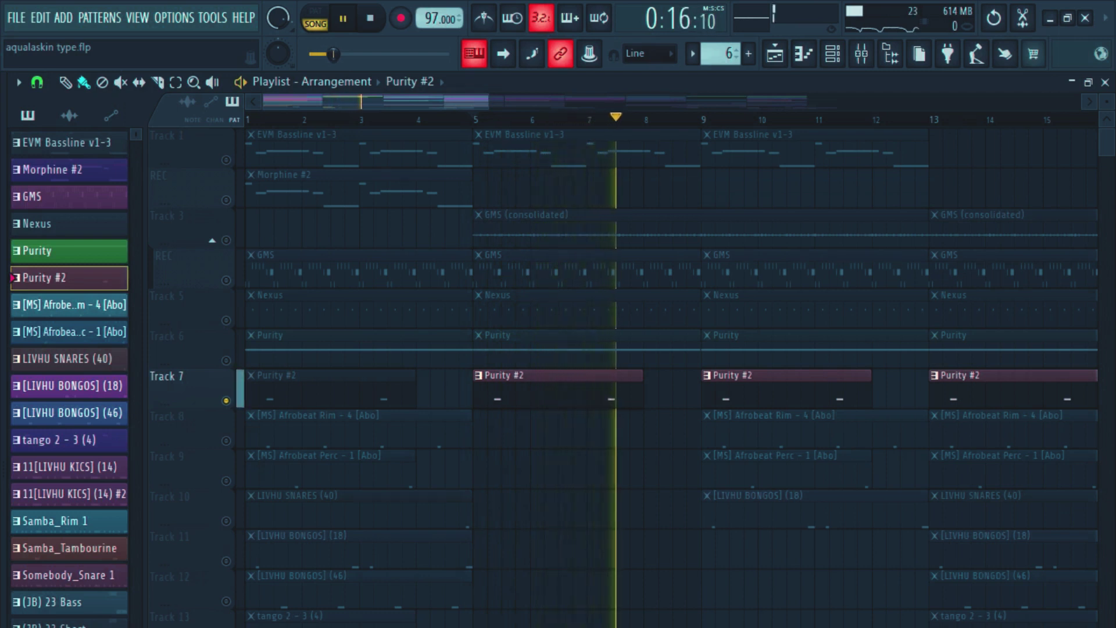
# Step: Stop playback, unsolo Track 7, and leave only Tracks 1, 3, 6 and 7 active among the melodic layers
pyautogui.rightClick(226, 401)
pyautogui.press('space')
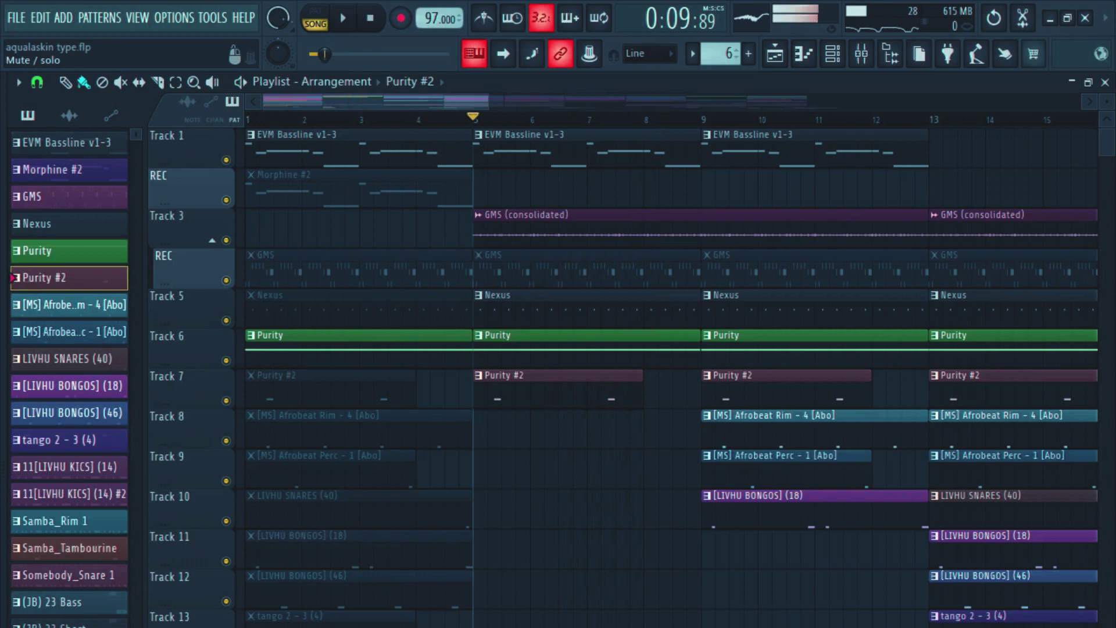
pyautogui.keyDown('ctrl'); pyautogui.click(226, 400); pyautogui.keyUp('ctrl')
pyautogui.click(226, 360)
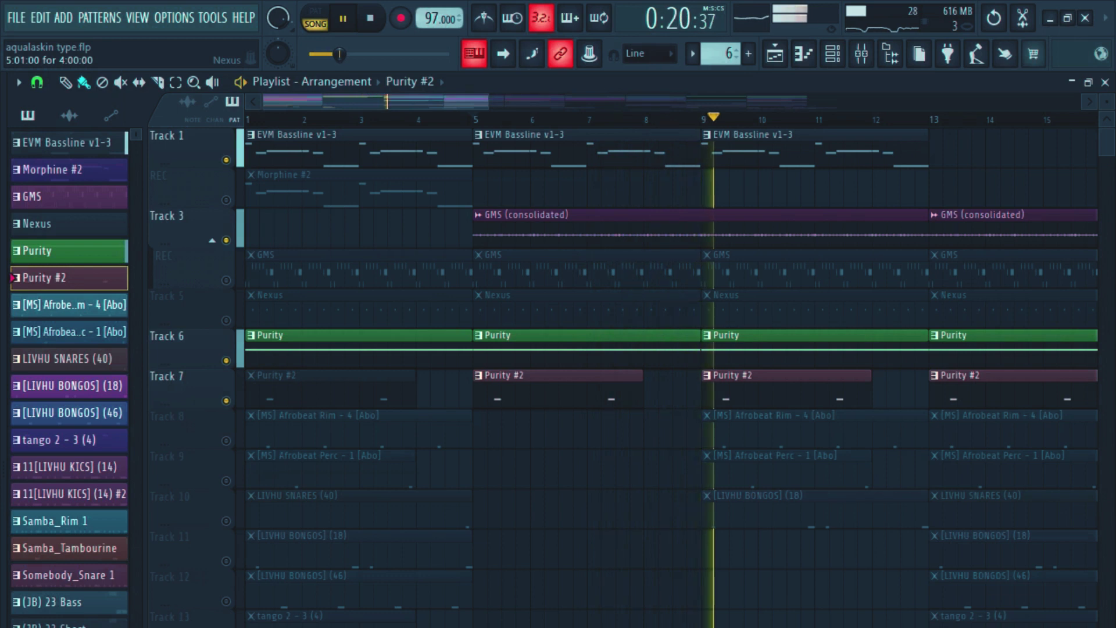
# Step: Solo the shaker loop on Track 25, play it from bar 5, and stop playback
pyautogui.scroll(-3, 668, 378)
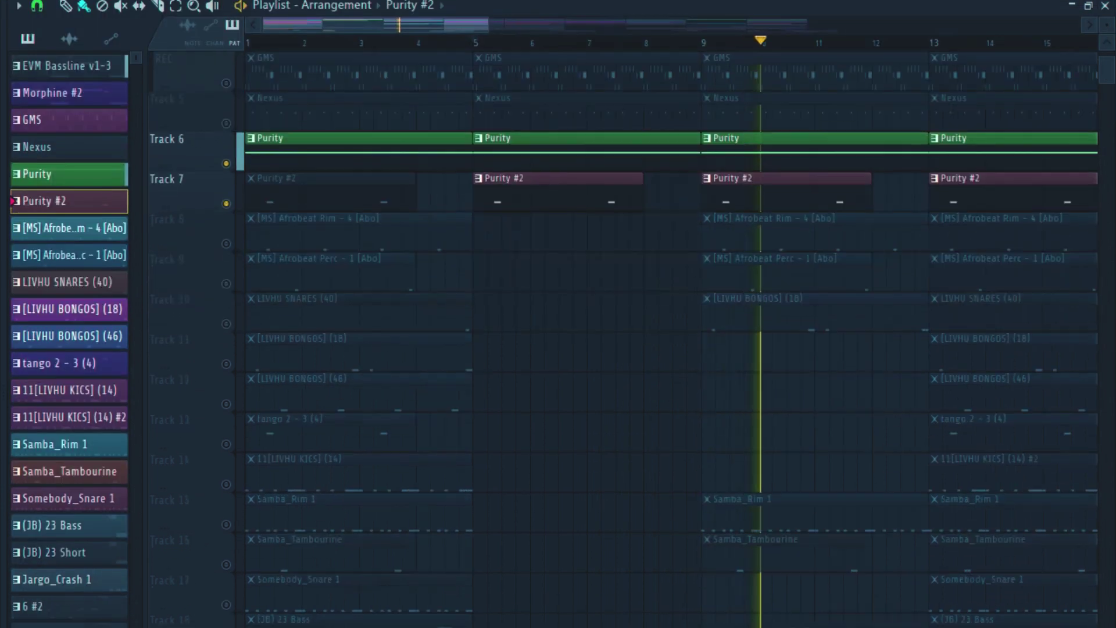
pyautogui.scroll(-6, 668, 337)
pyautogui.scroll(-2, 668, 337)
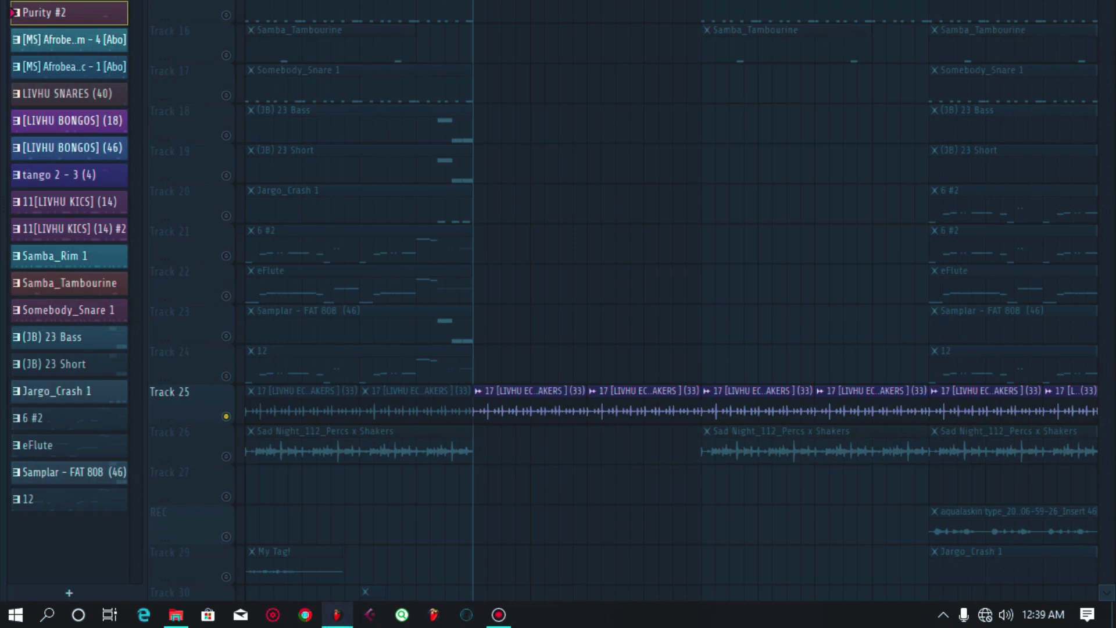
pyautogui.press('space')
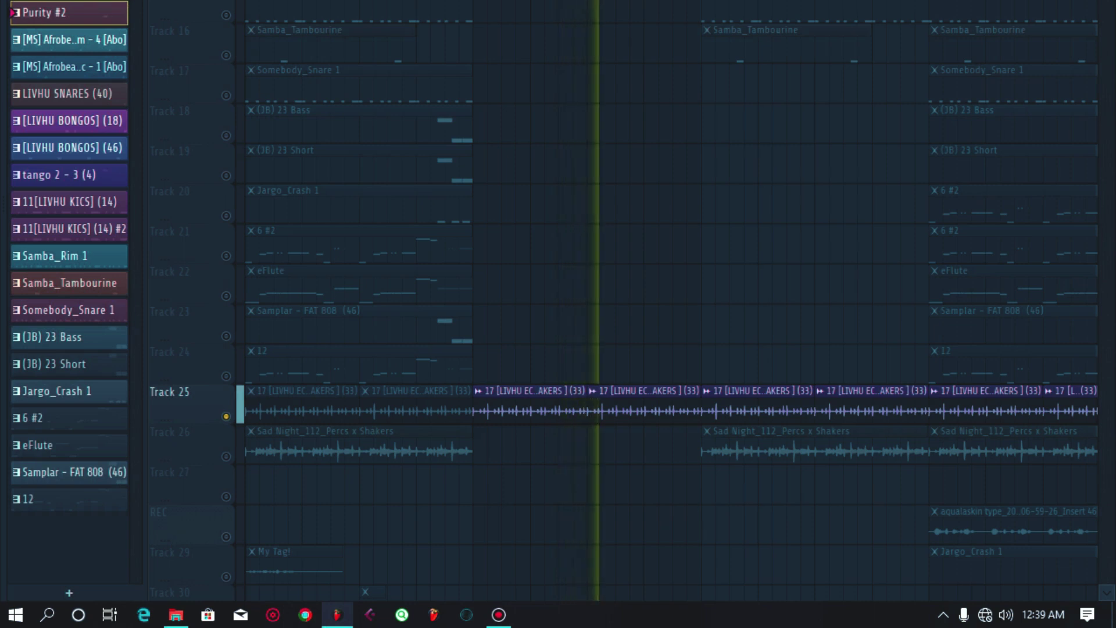
pyautogui.press('space')
# Step: Bring back the melodic layers, unmuting Tracks 7 and 5 while the arrangement plays from bar 5
pyautogui.scroll(5, 672, 303)
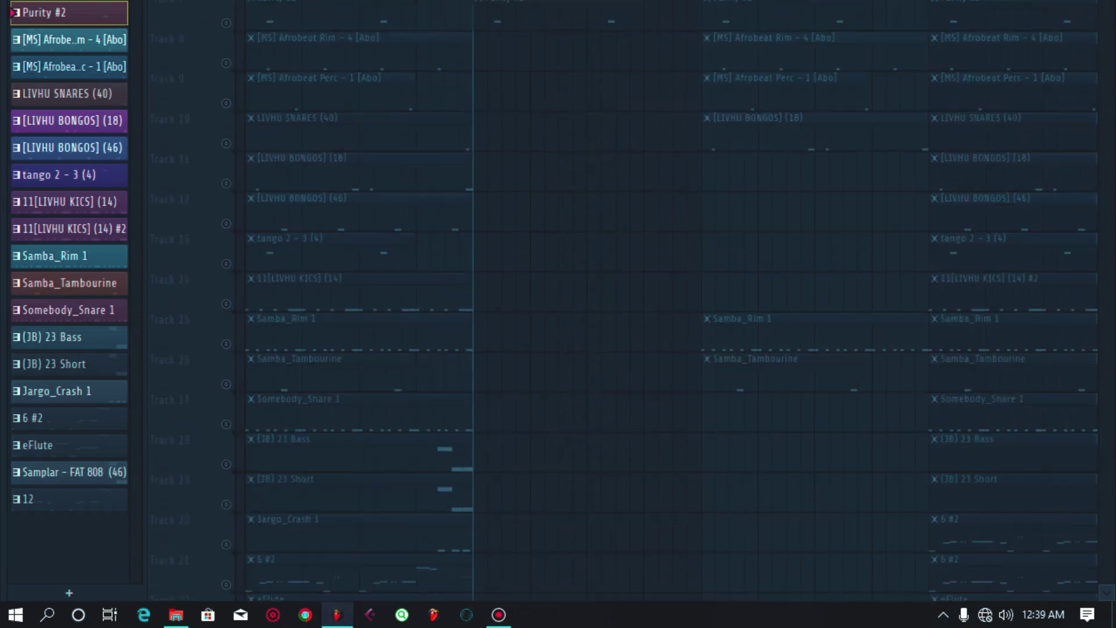
pyautogui.rightClick(226, 96)
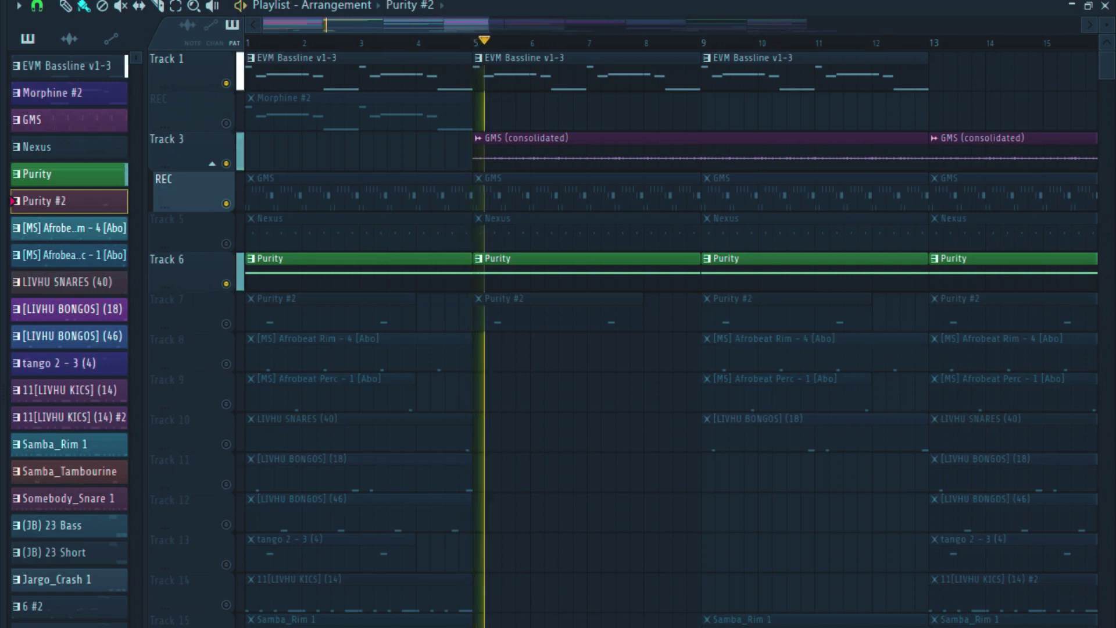
pyautogui.click(226, 324)
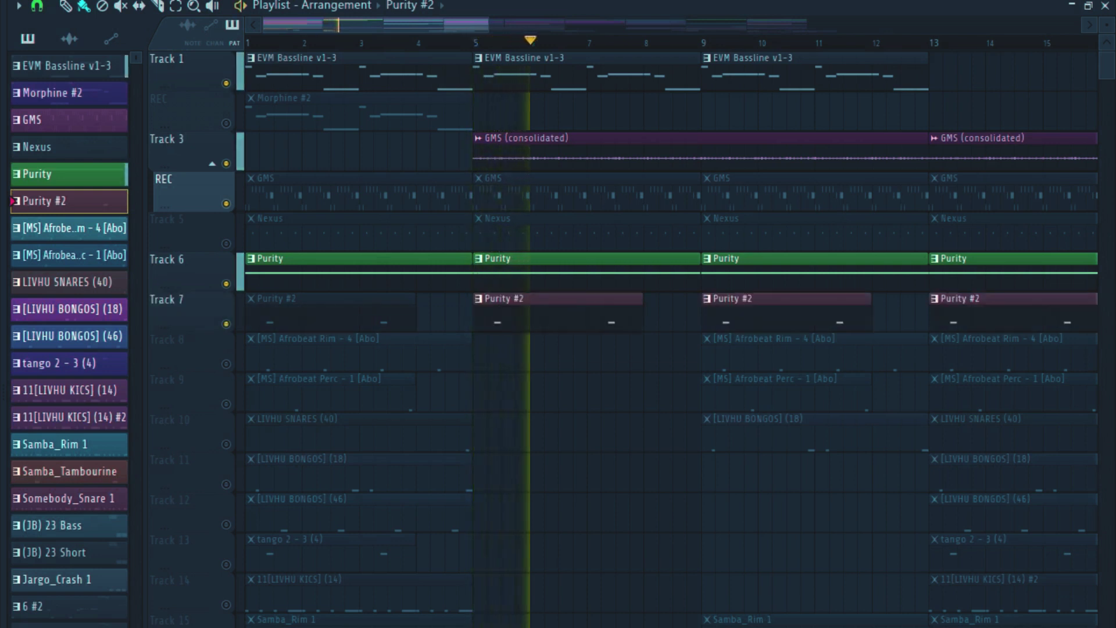
pyautogui.click(226, 244)
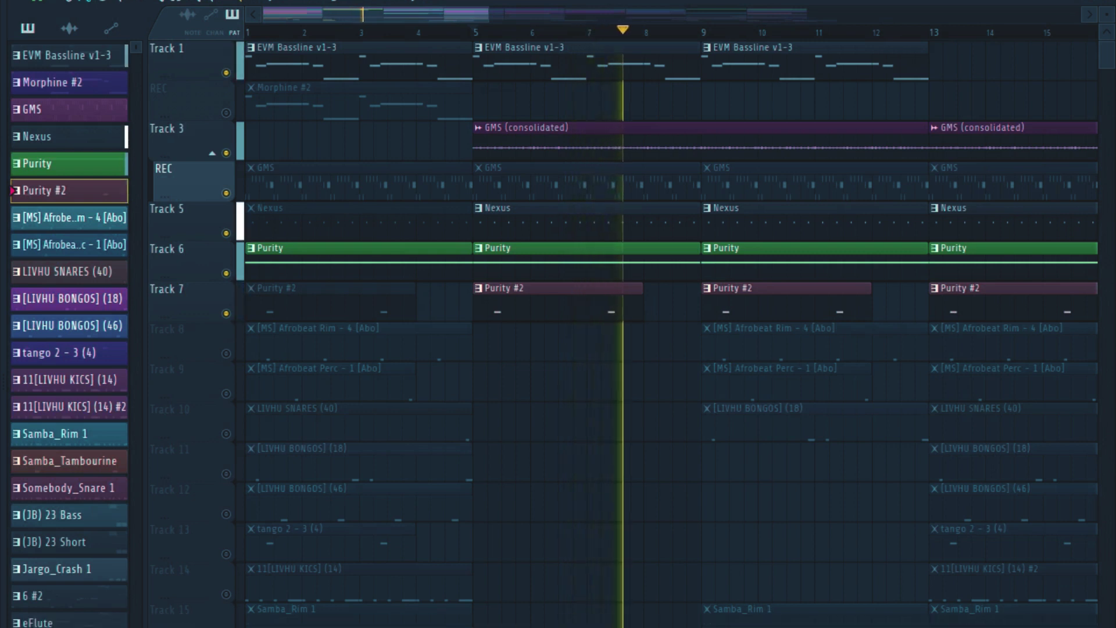
# Step: Review the active shaker loop on Track 25 while the melodic layers play, and stop playback
pyautogui.scroll(-5, 670, 339)
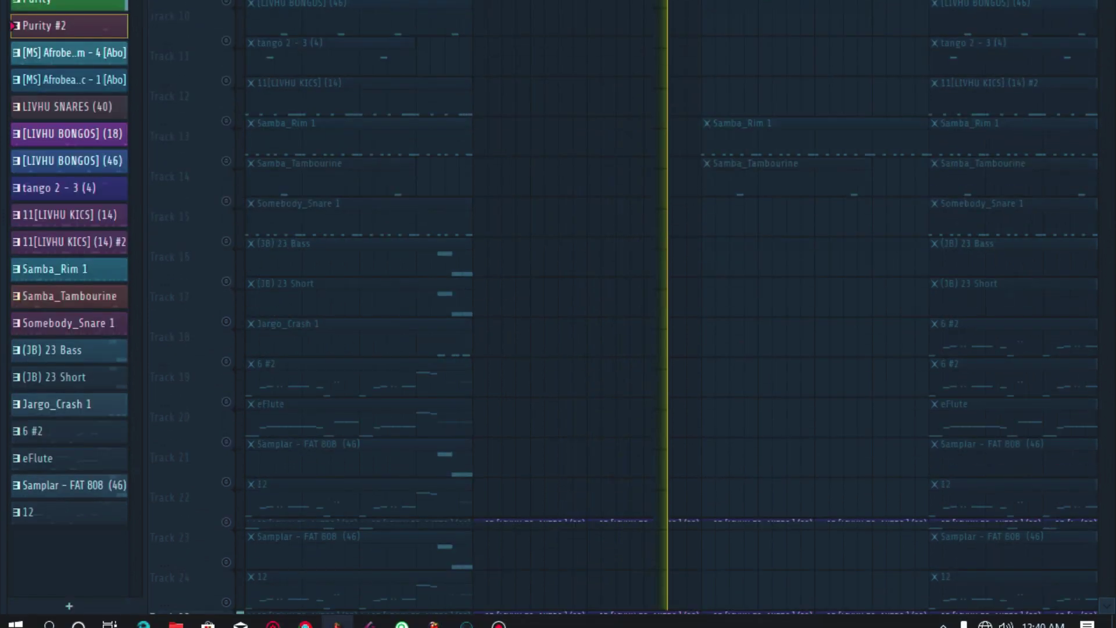
pyautogui.scroll(-5, 668, 308)
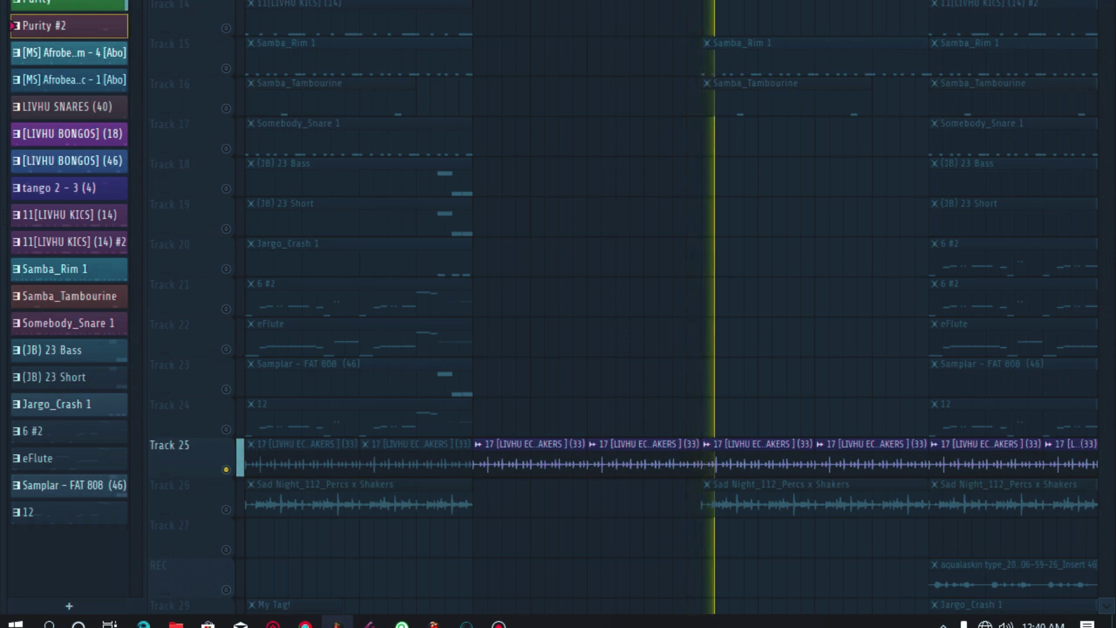
pyautogui.scroll(-2, 668, 308)
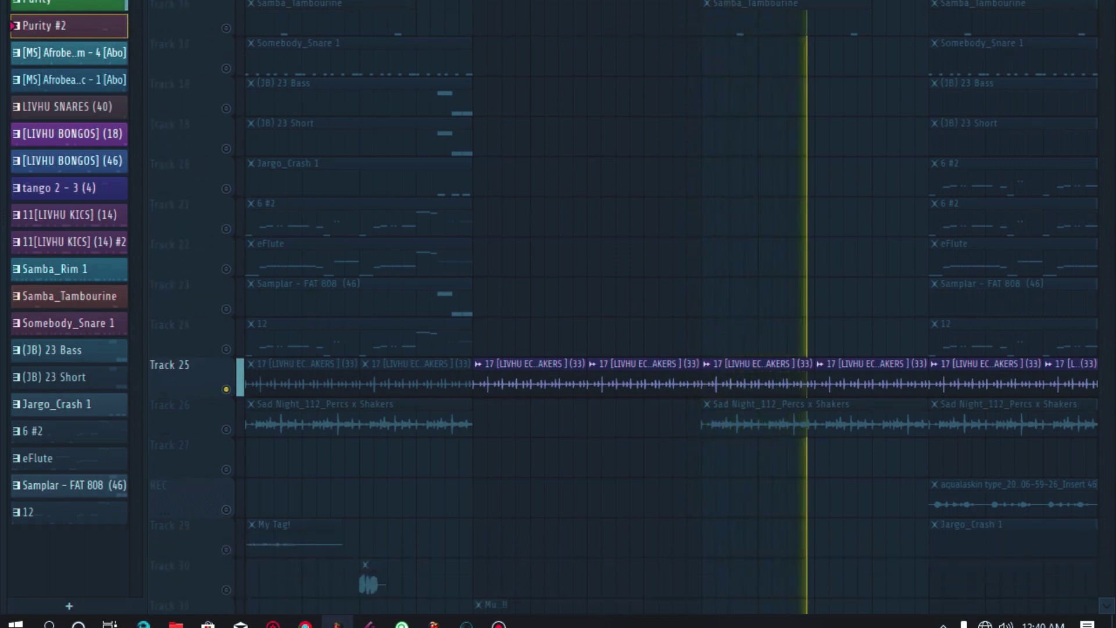
pyautogui.scroll(1, 668, 308)
pyautogui.scroll(11, 668, 308)
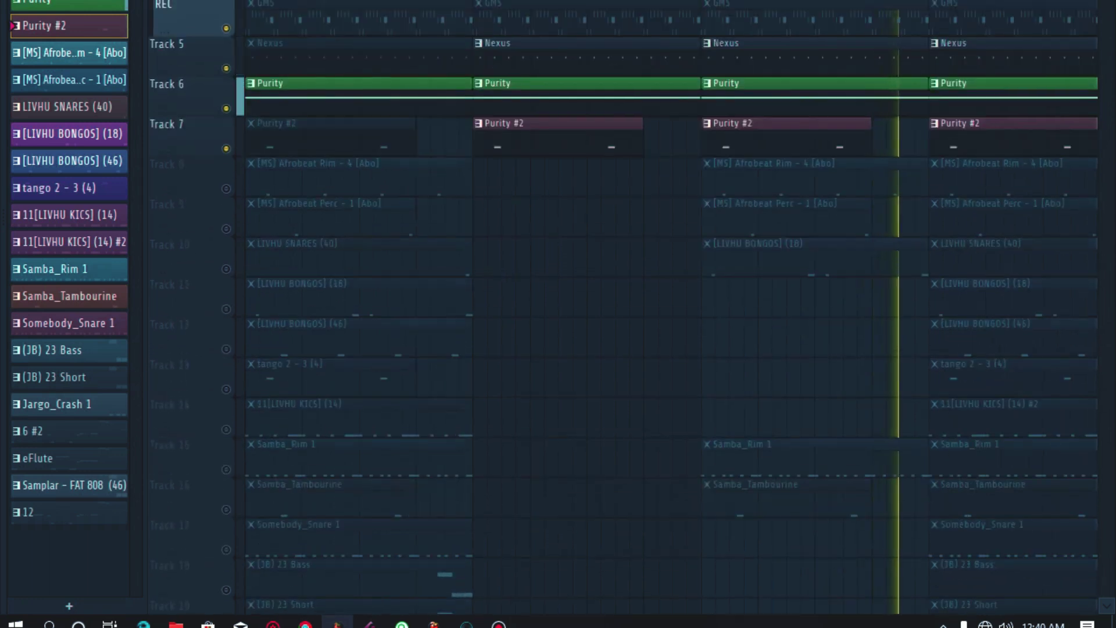
pyautogui.press('space')
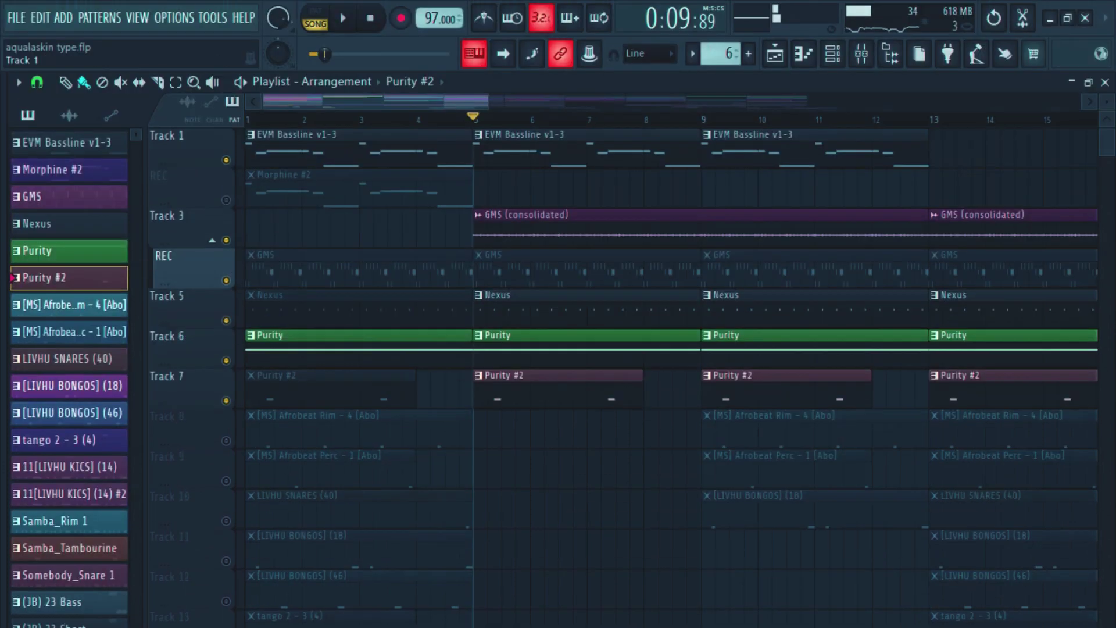
# Step: Set the playback start to bar 9, unmute Track 8, and mute the other layers, including Tracks 3 and 7
pyautogui.press('space')
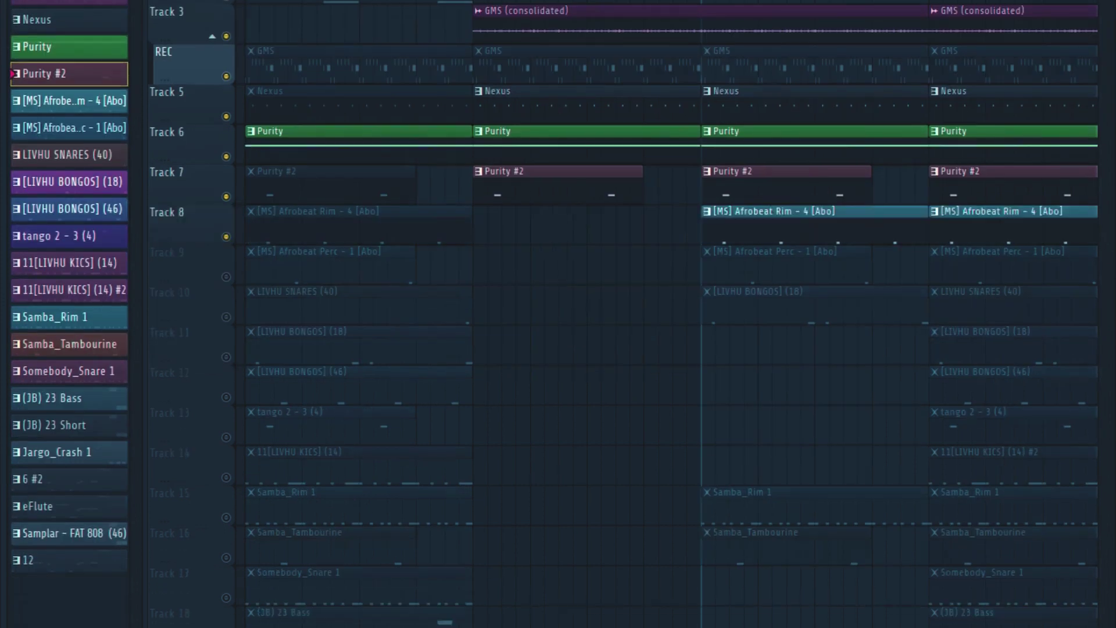
pyautogui.press('space')
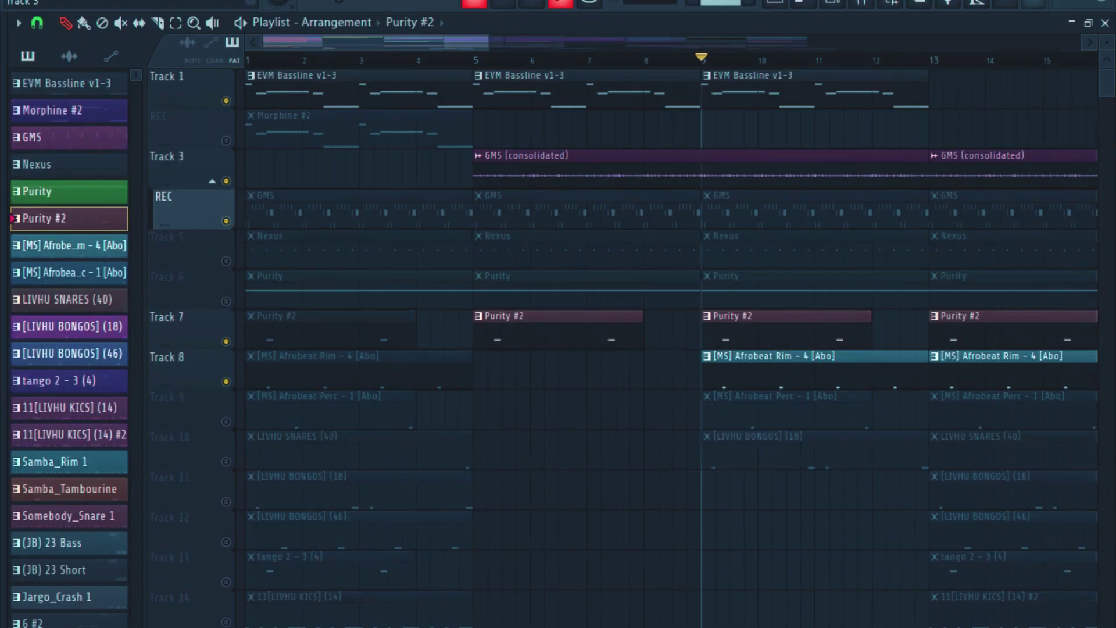
pyautogui.click(226, 181)
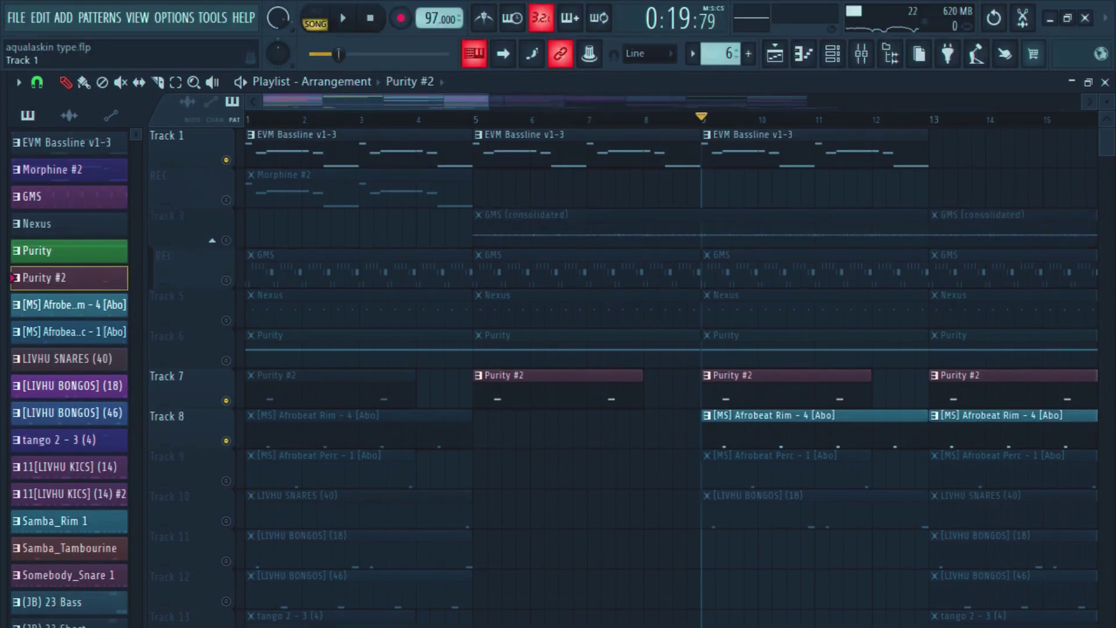
pyautogui.click(226, 400)
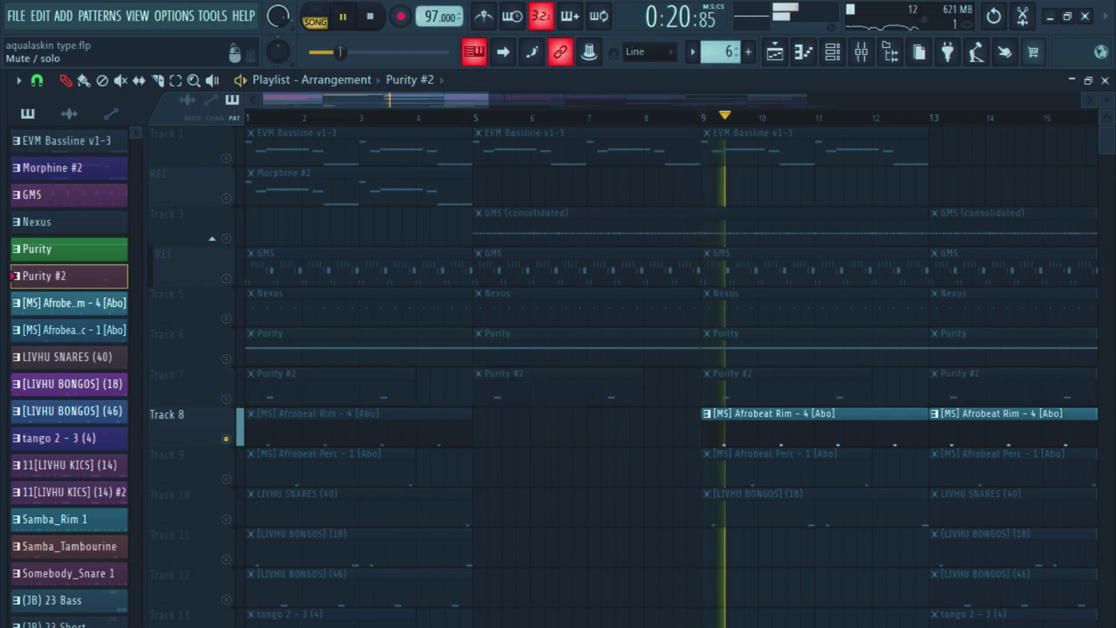
# Step: Play the Afrobeat Rim part on Track 8 alone from bar 9 and stop playback
pyautogui.scroll(-9, 672, 376)
pyautogui.scroll(4, 671, 377)
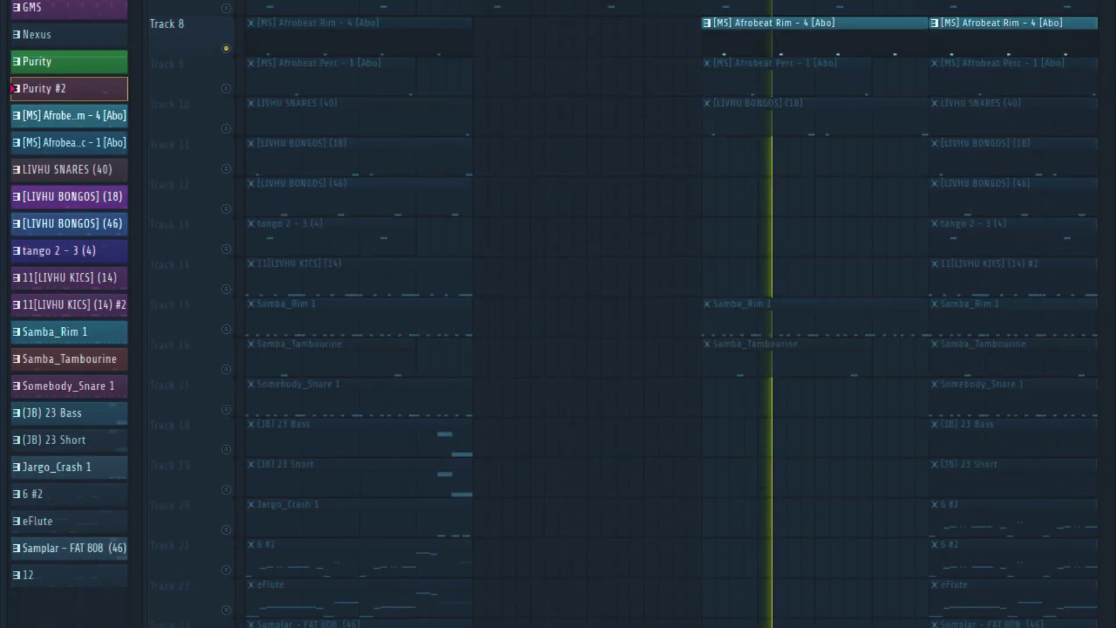
pyautogui.scroll(3, 668, 326)
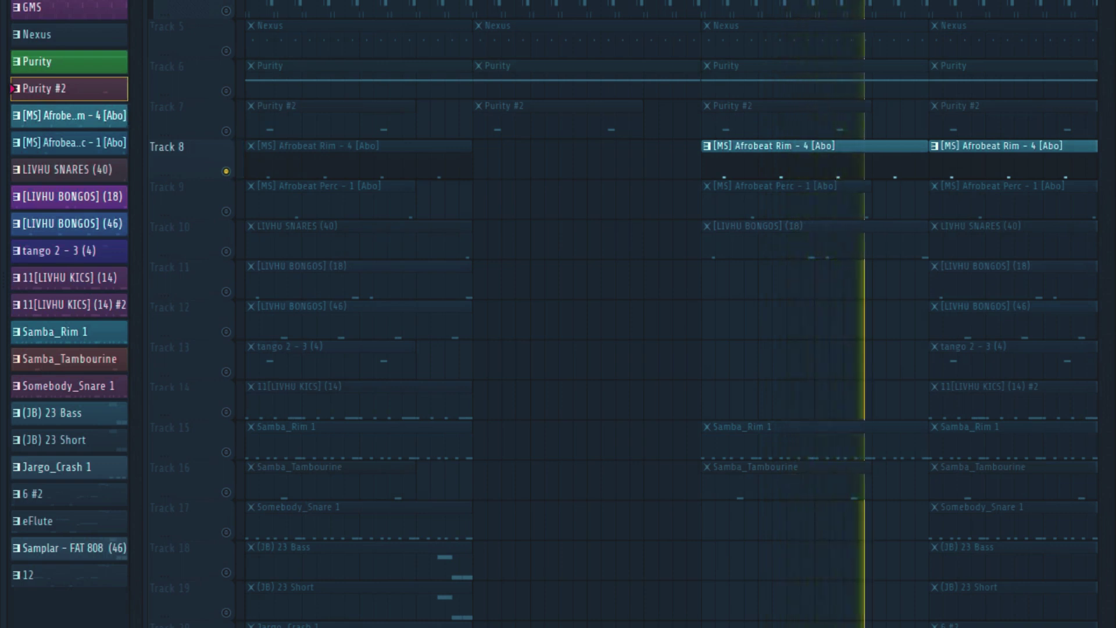
pyautogui.press('space')
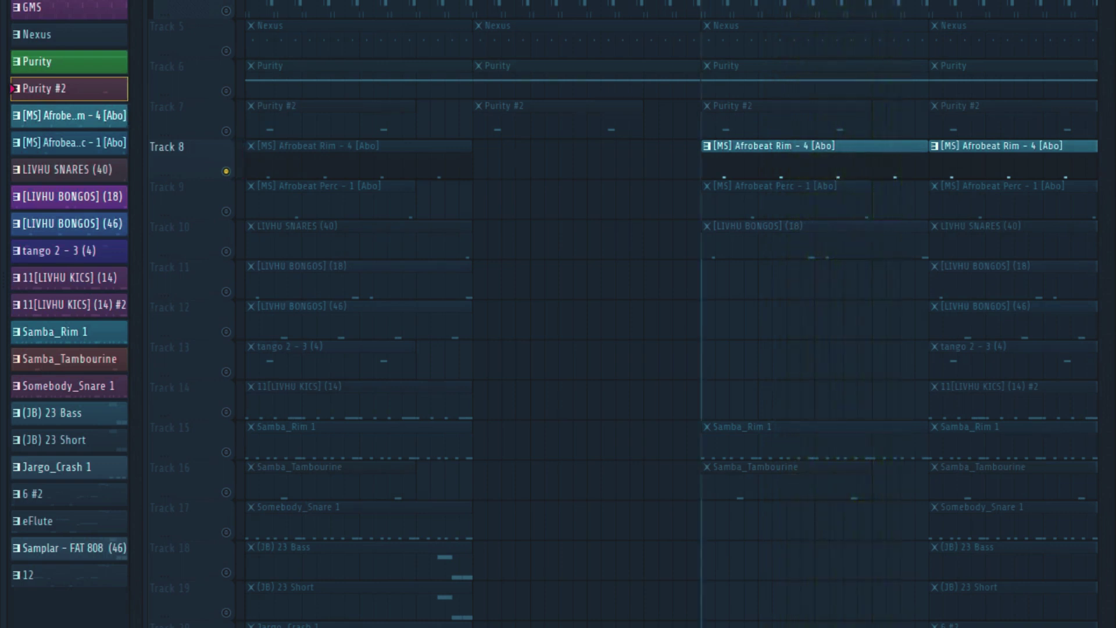
# Step: Unmute Tracks 9 and 10 alongside Track 8, auditioning the percussion layers from bar 9
pyautogui.press('space')
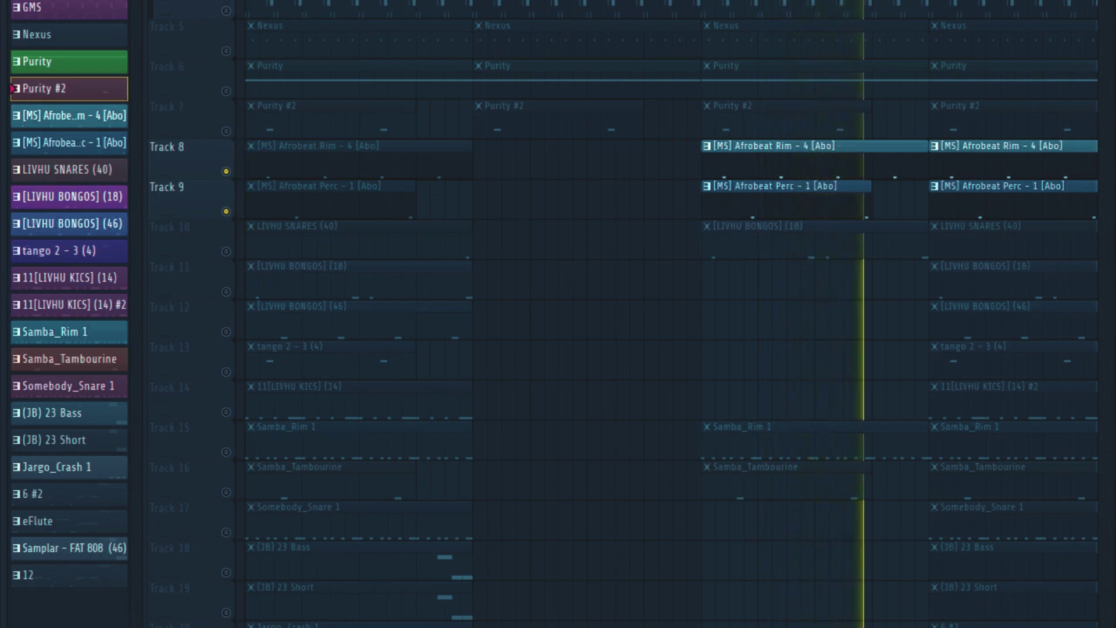
pyautogui.press('space')
pyautogui.press('space')
pyautogui.press('space')
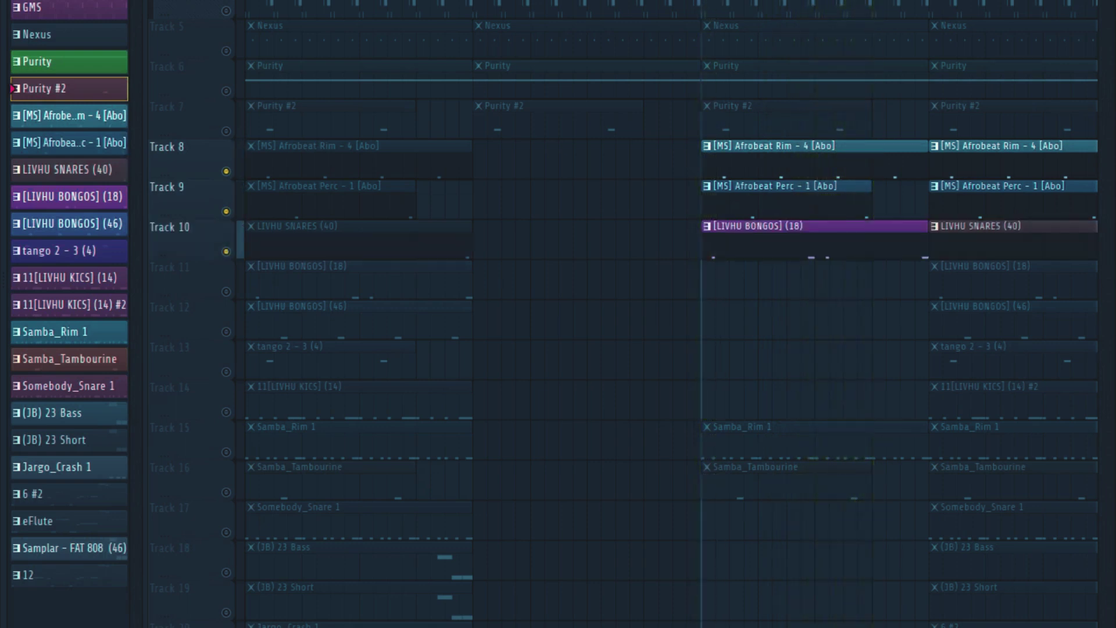
# Step: Unmute Samba_Rim 1 on Track 15 and Samba_Tambourine on Track 16 alongside Tracks 8 to 10, auditioning the percussion from bar 9
pyautogui.press('space')
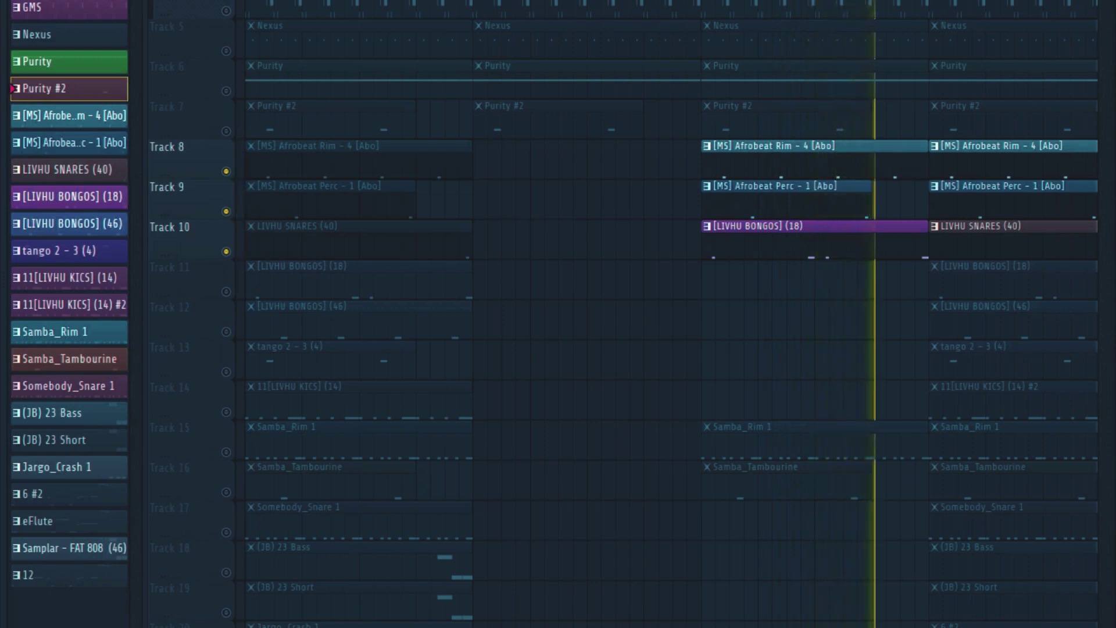
pyautogui.press('space')
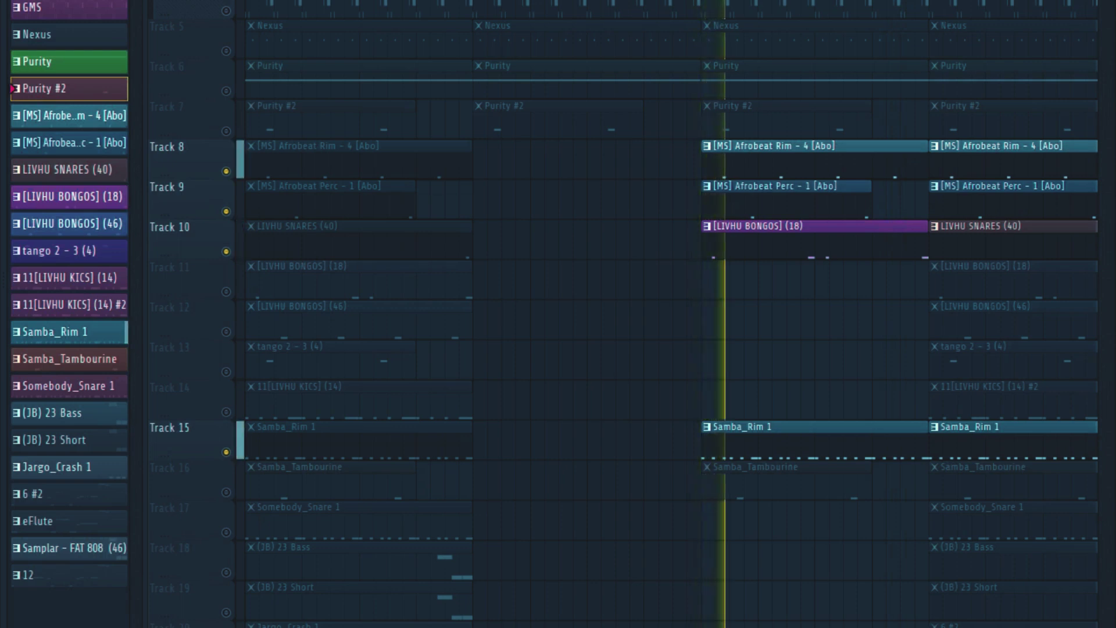
pyautogui.scroll(-1, 70, 290)
pyautogui.scroll(-1, 581, 349)
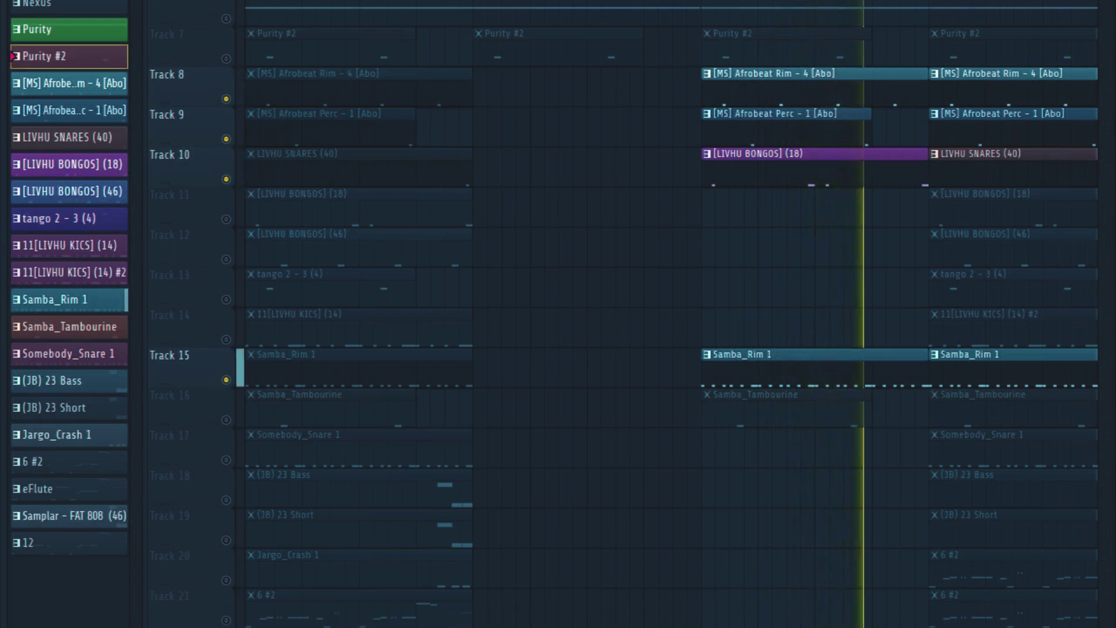
pyautogui.press('space')
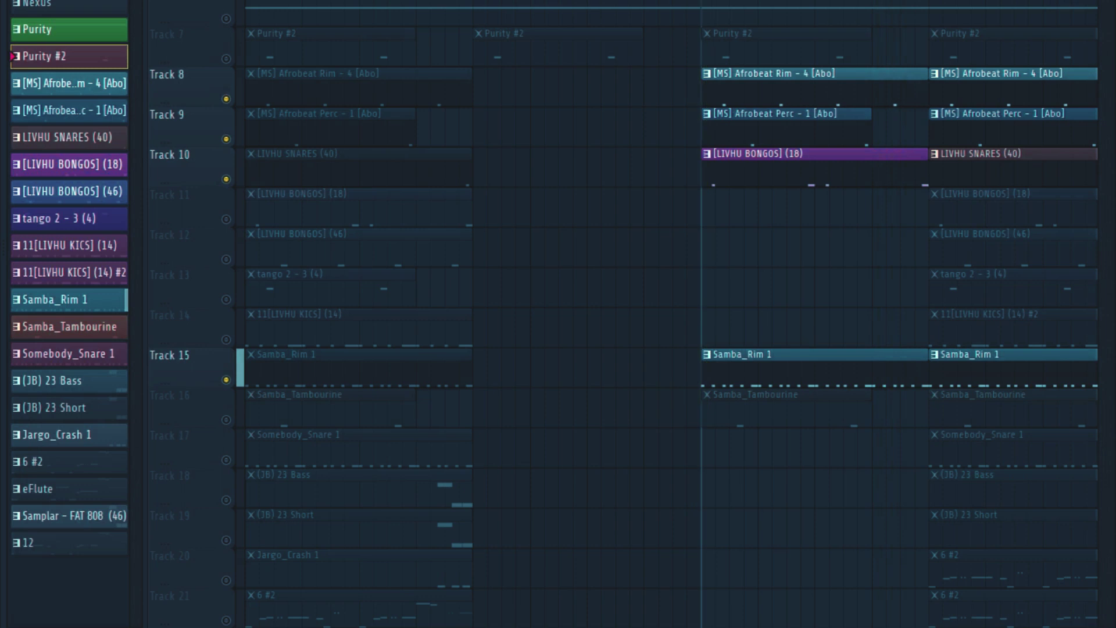
pyautogui.click(226, 420)
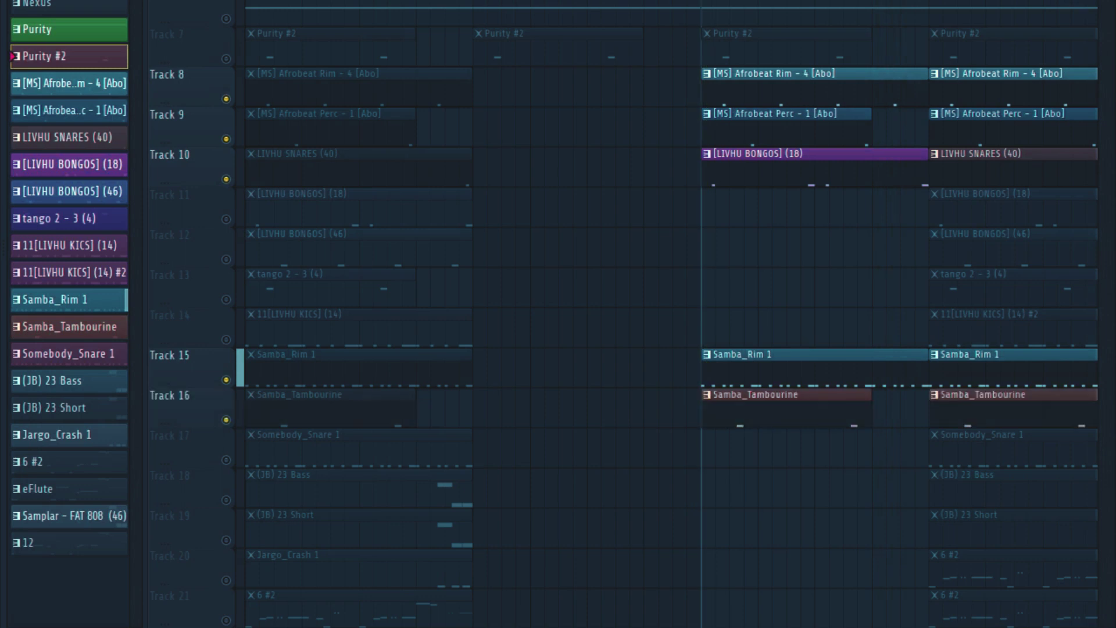
pyautogui.press('space')
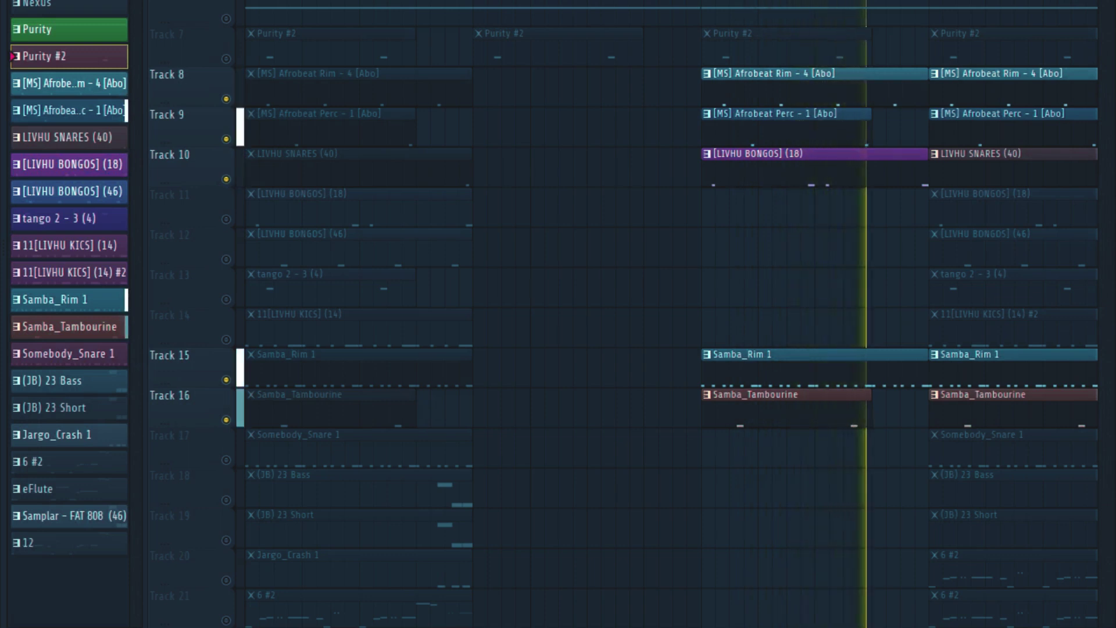
# Step: Unmute the audio loops on Tracks 25 and 26, play them with the percussion from bar 9, and stop playback
pyautogui.scroll(-6, 668, 314)
pyautogui.scroll(-1, 669, 313)
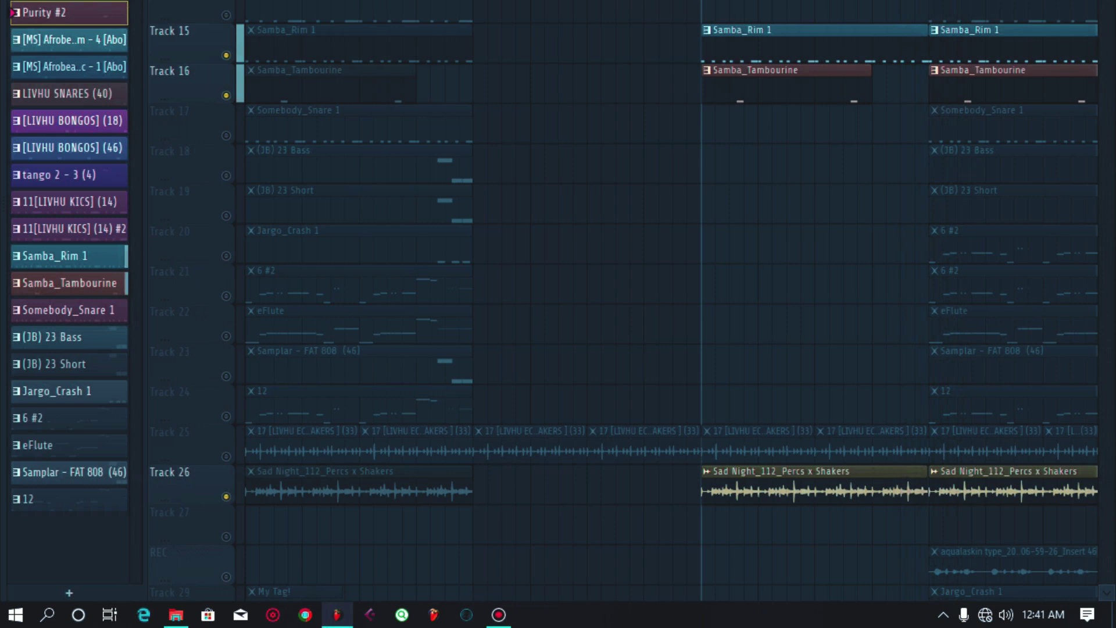
pyautogui.scroll(7, 623, 302)
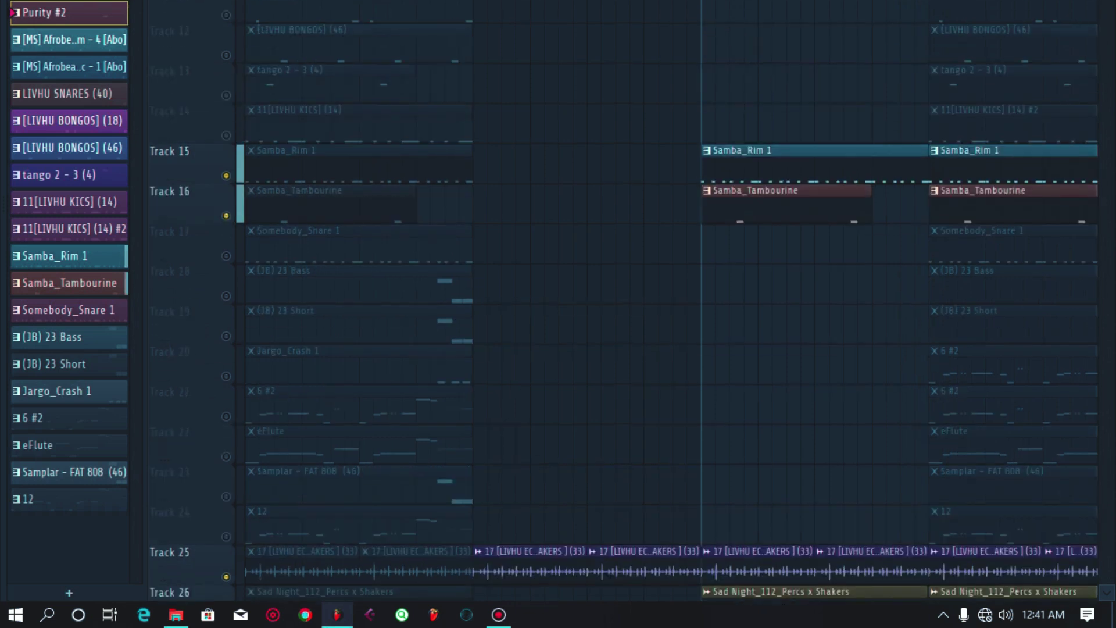
pyautogui.scroll(-3, 623, 301)
pyautogui.scroll(-4, 623, 302)
pyautogui.scroll(5, 623, 302)
pyautogui.scroll(5, 623, 302)
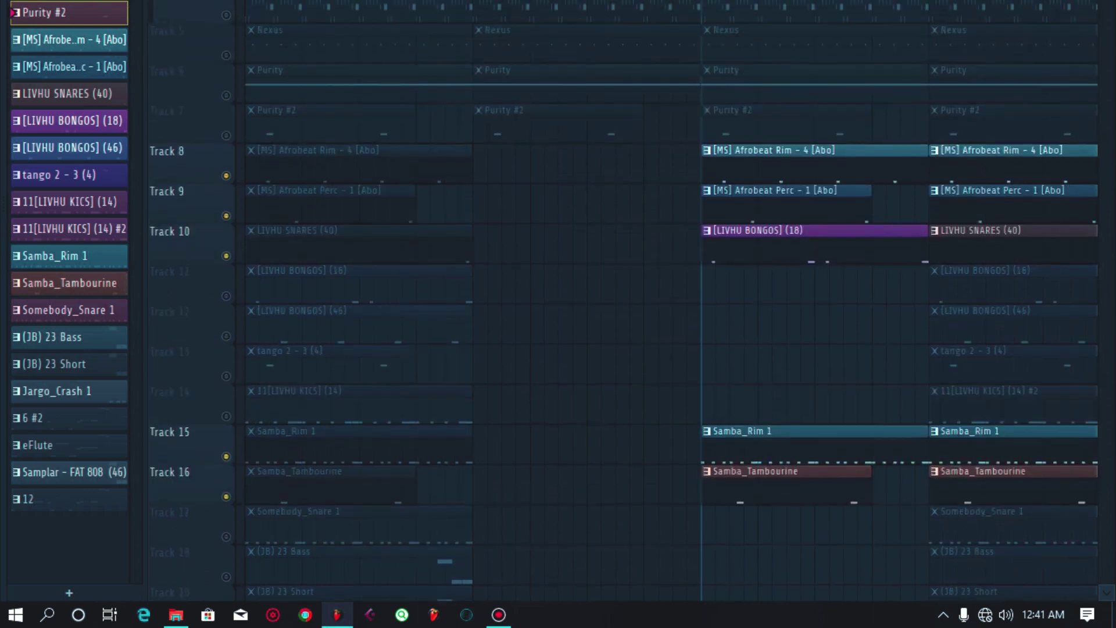
pyautogui.scroll(-3, 623, 302)
pyautogui.scroll(-6, 623, 302)
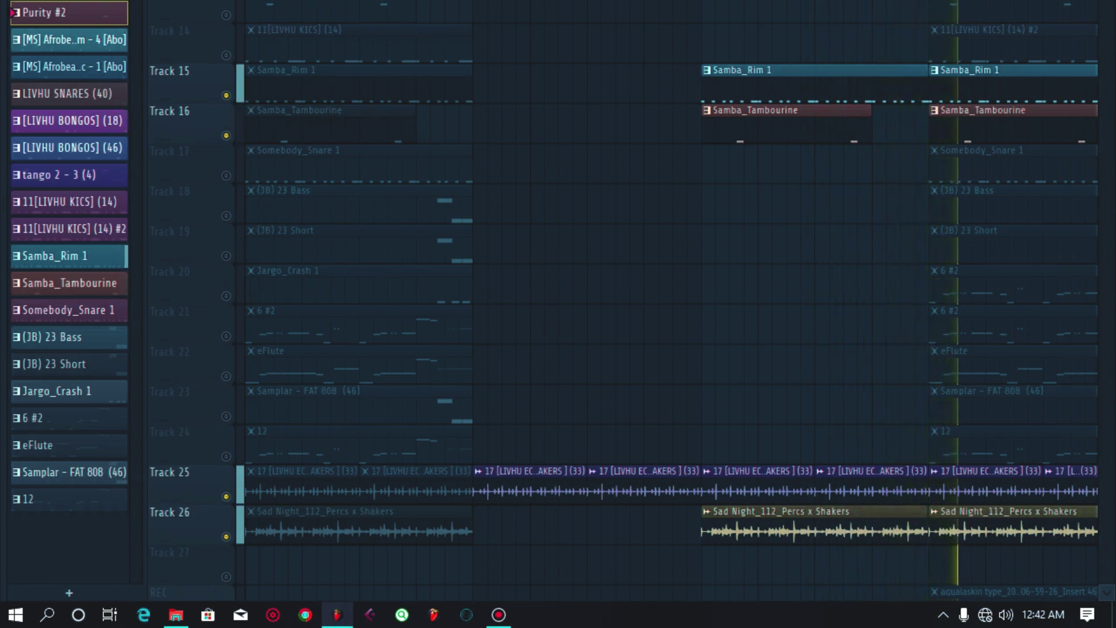
pyautogui.scroll(6, 671, 302)
pyautogui.press('space')
# Step: Unmute the melodic layers on Tracks 1, 3, 5, 6 and 7 and play them with the percussion from bar 9
pyautogui.scroll(3, 668, 314)
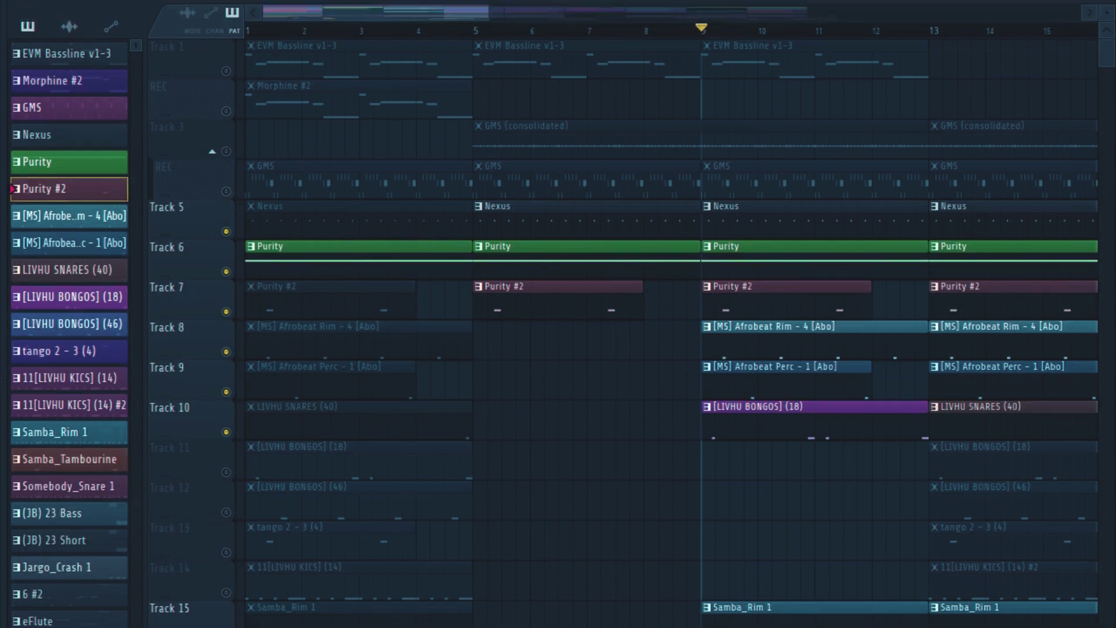
pyautogui.click(226, 127)
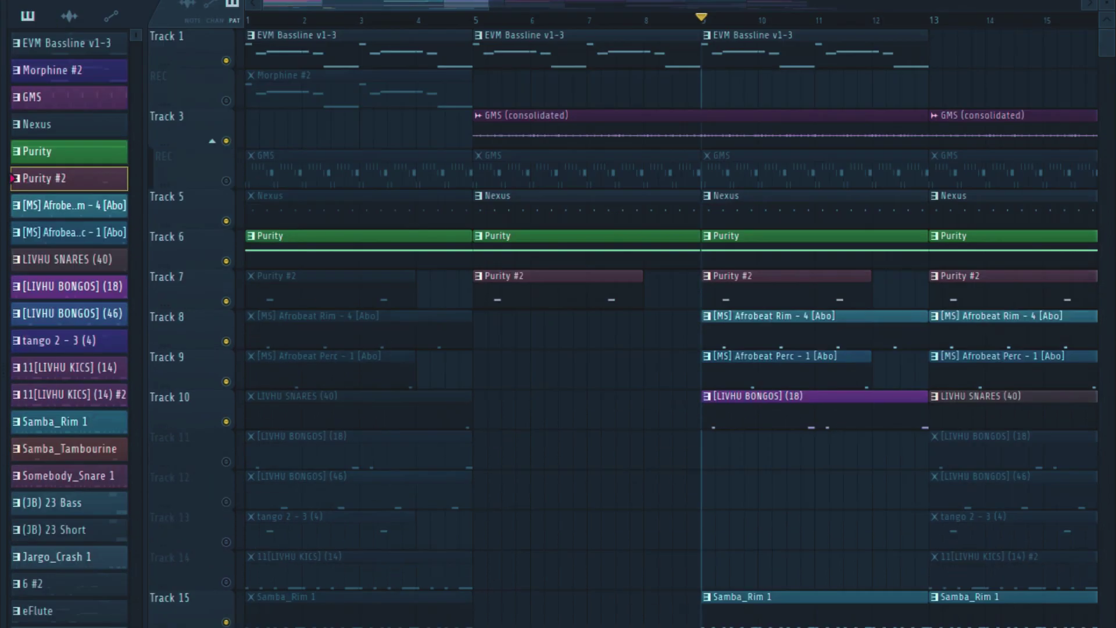
pyautogui.press('space')
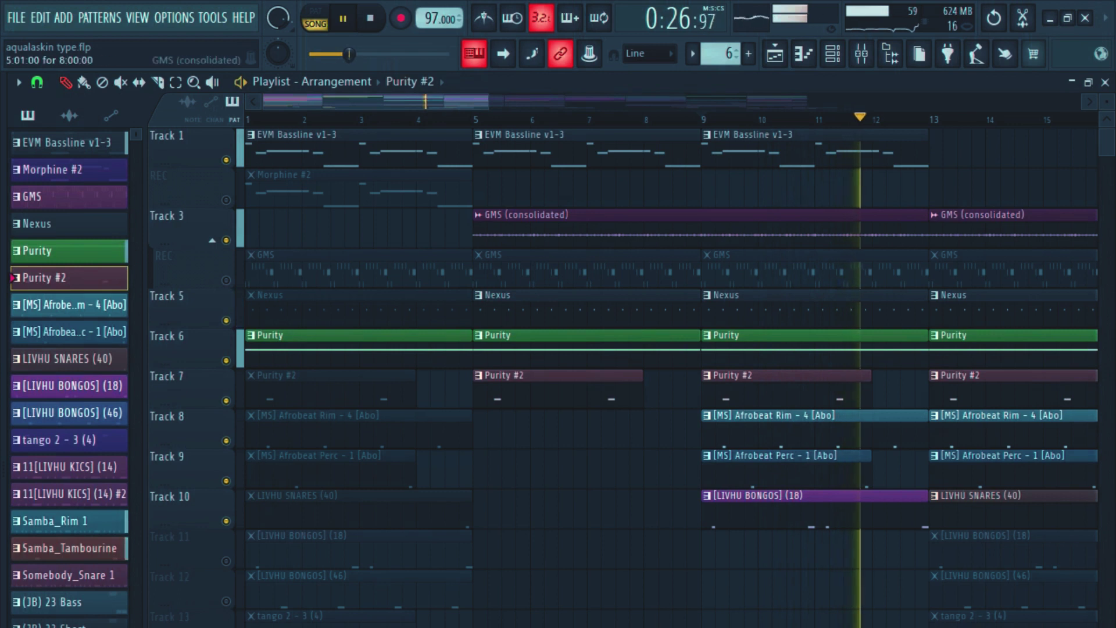
pyautogui.click(212, 17)
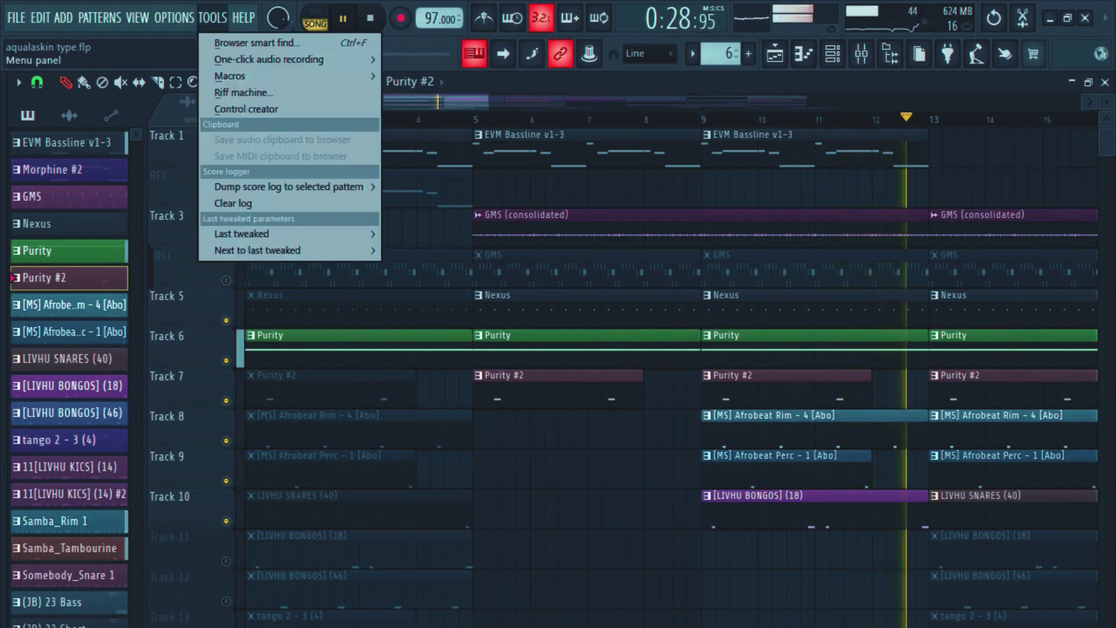
pyautogui.moveTo(289, 75)
pyautogui.click(476, 202)
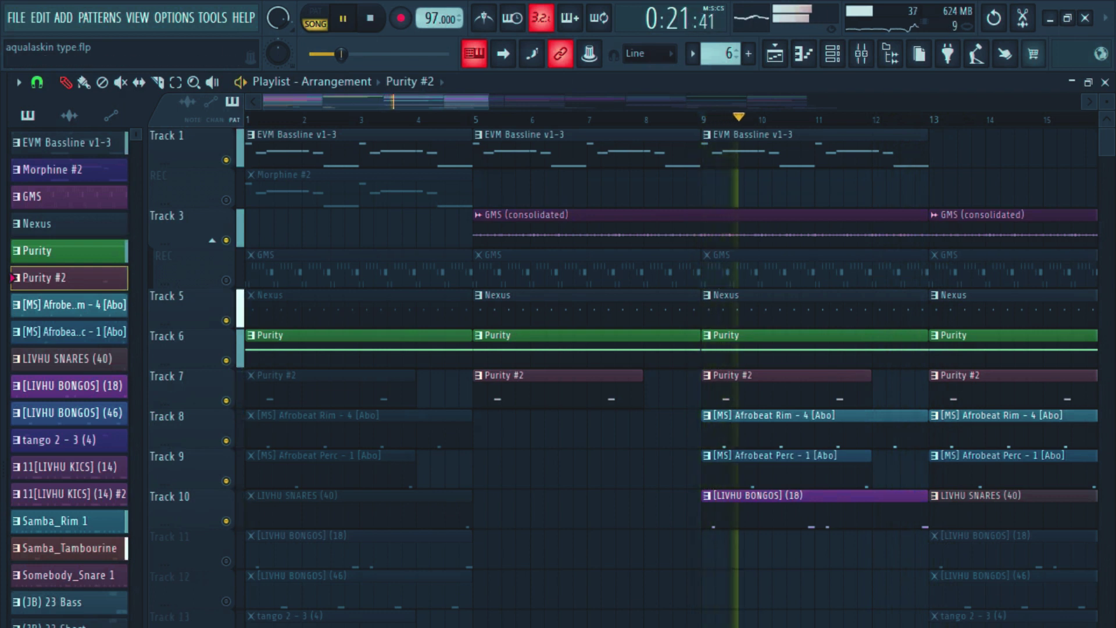
# Step: Review the active melodic and percussion layers on Tracks 1 to 16 during playback from bar 9, and stop playback
pyautogui.scroll(-3, 628, 505)
pyautogui.scroll(-1, 621, 379)
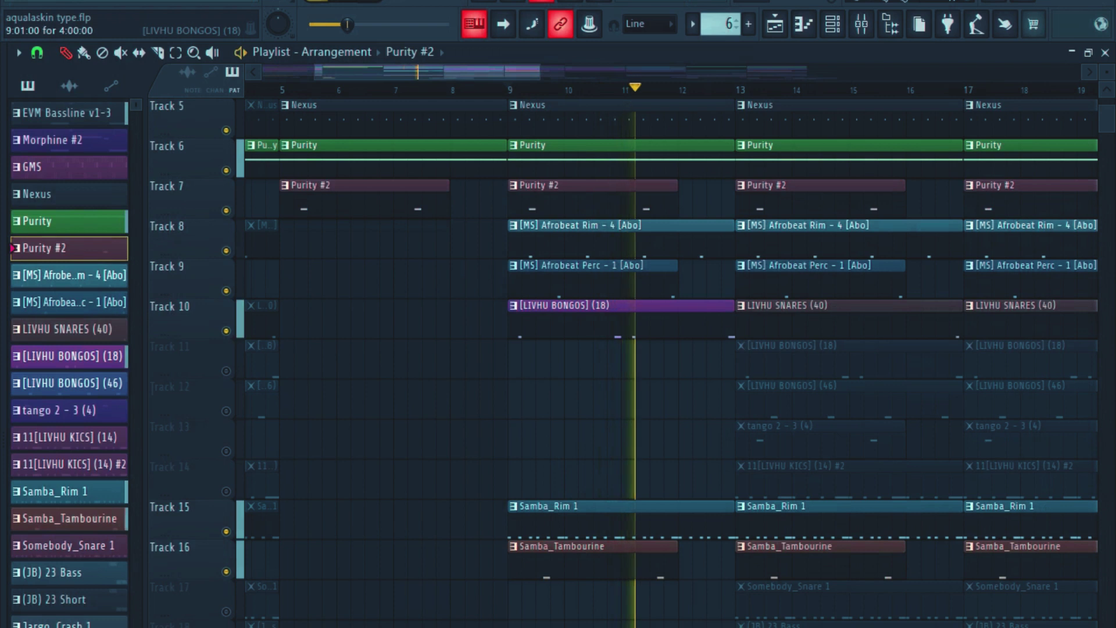
pyautogui.scroll(4, 622, 379)
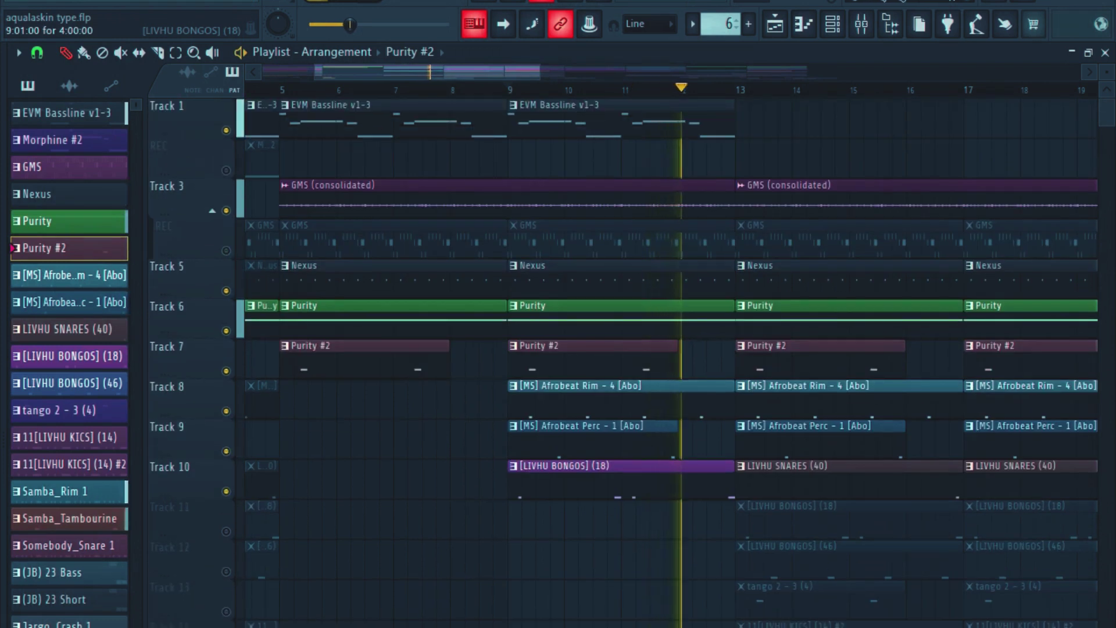
pyautogui.scroll(-4, 622, 379)
pyautogui.scroll(4, 622, 379)
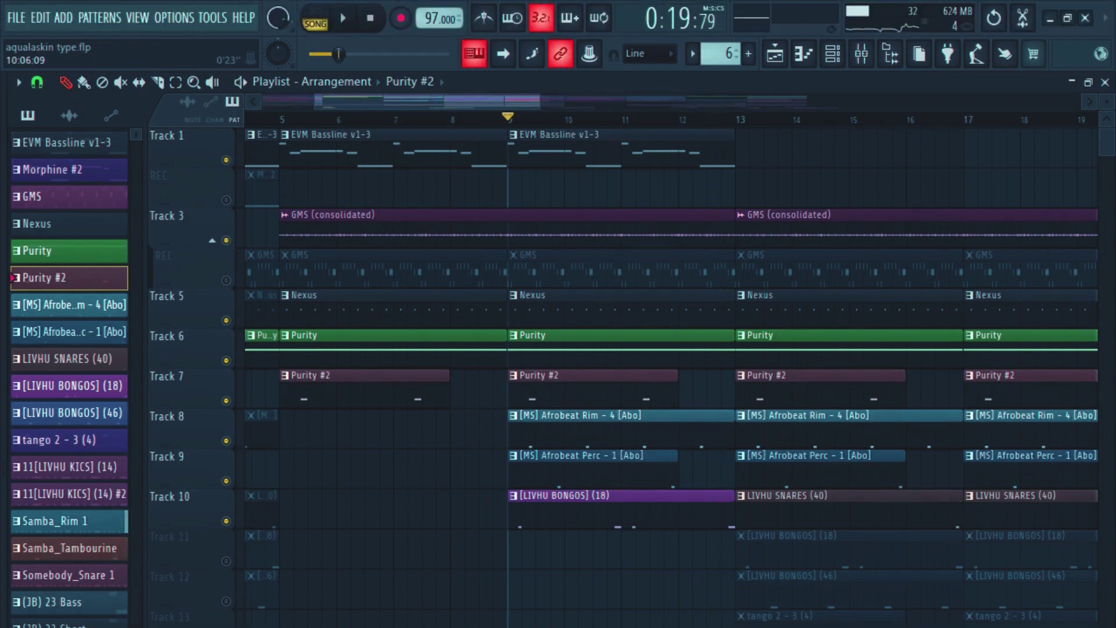
# Step: Look over the layers that enter at bar 13 and set the playback start to bar 13
pyautogui.hscroll(3, 671, 378)
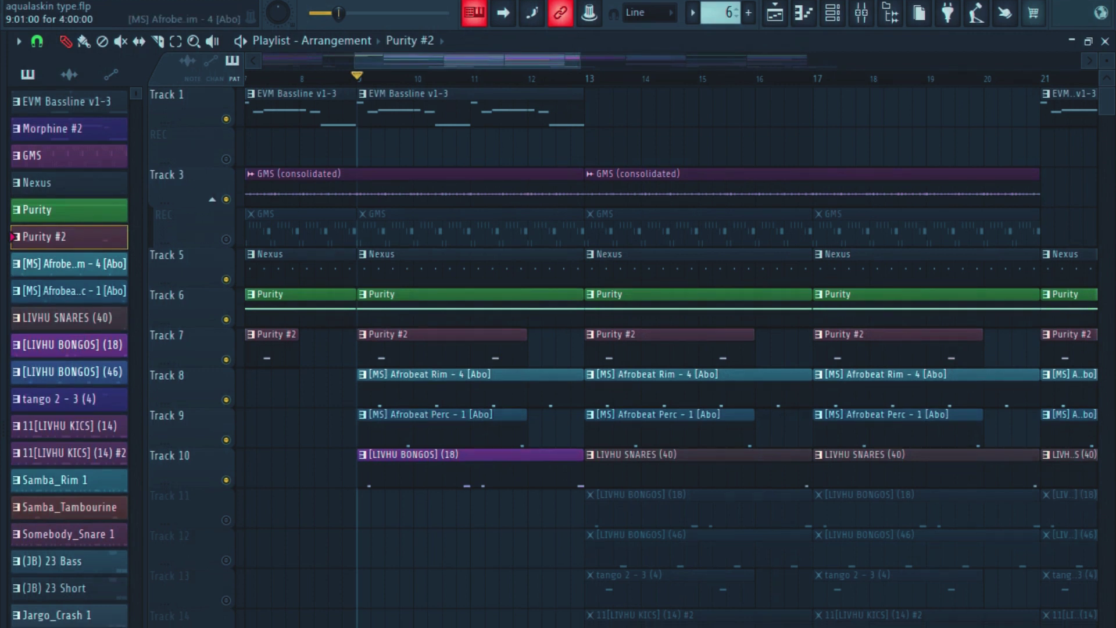
pyautogui.scroll(-10, 669, 349)
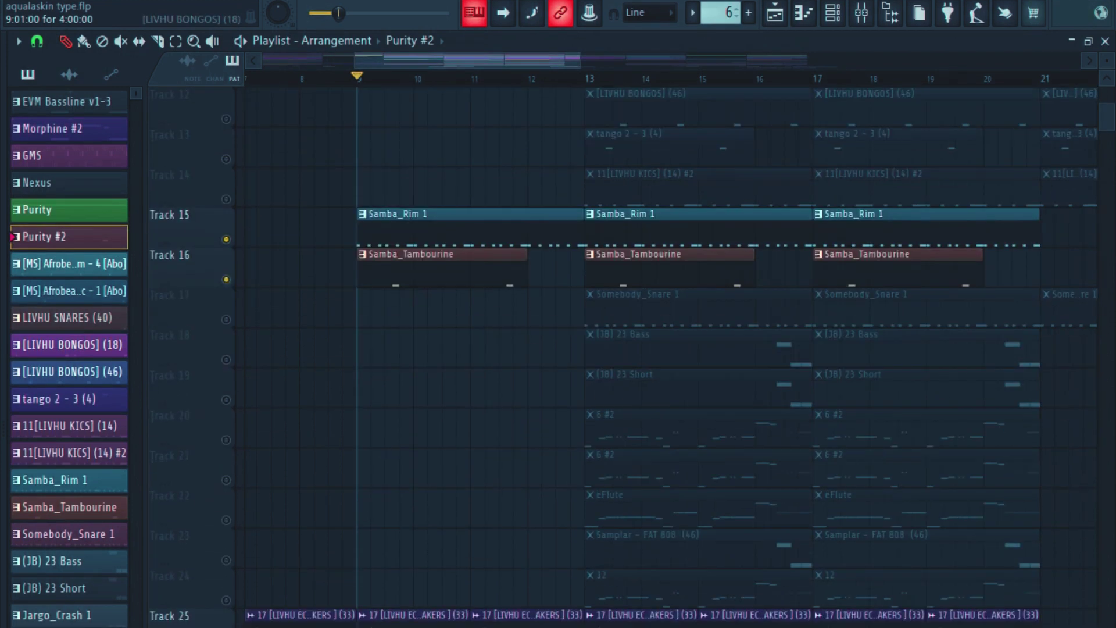
pyautogui.scroll(-8, 668, 349)
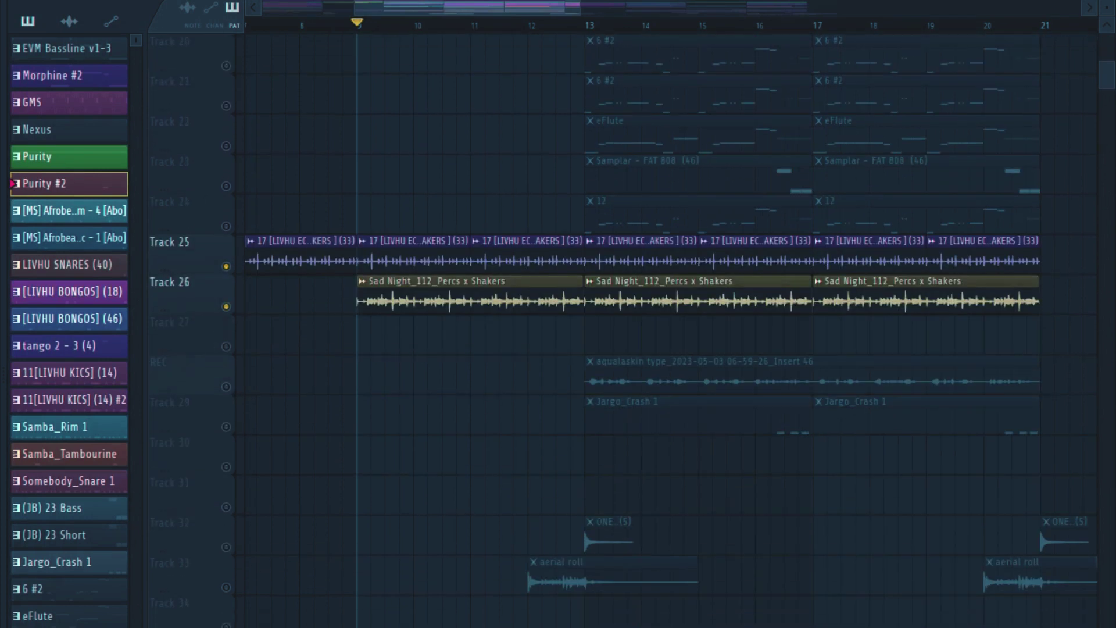
pyautogui.scroll(15, 668, 349)
pyautogui.scroll(5, 668, 348)
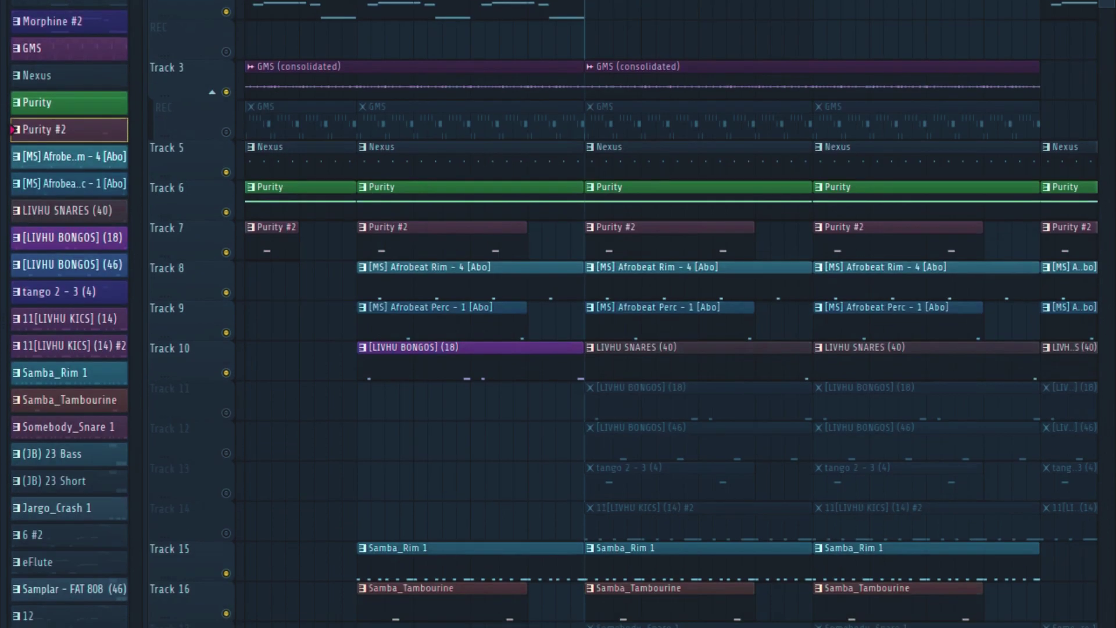
# Step: Solo Track 11, unmute Tracks 12, 13 and 14 with it, and start playback from bar 13
pyautogui.rightClick(226, 412)
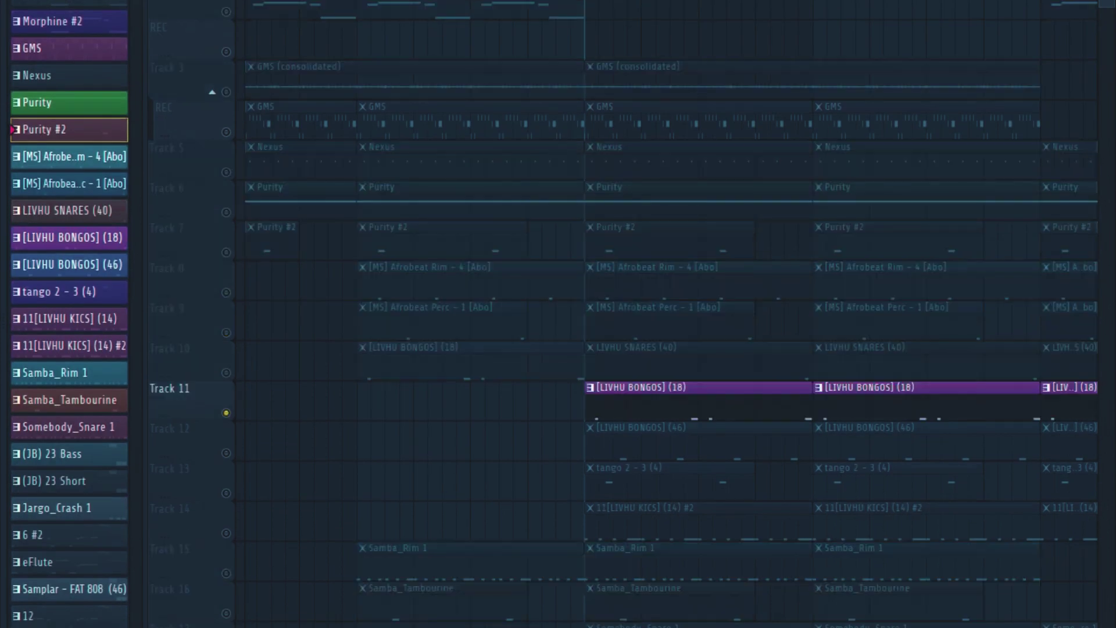
pyautogui.click(226, 453)
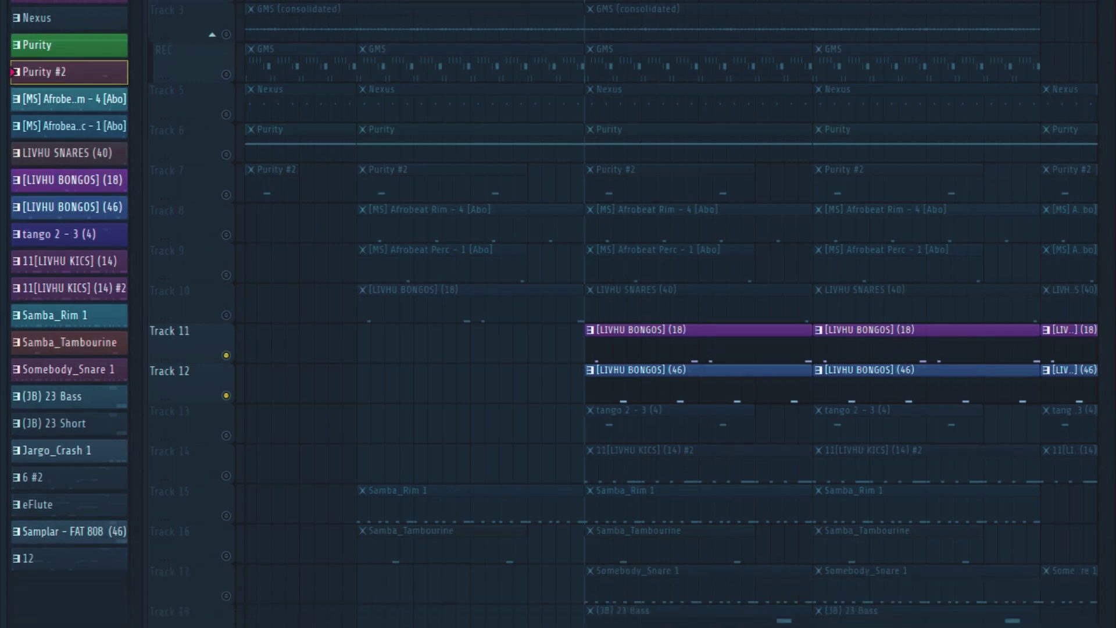
pyautogui.click(226, 475)
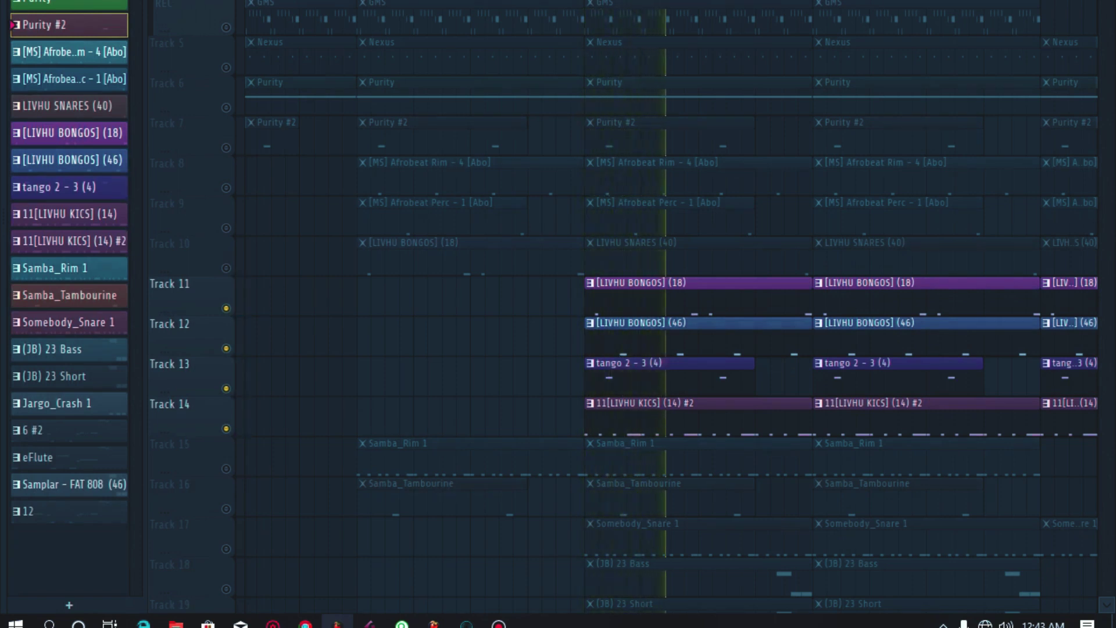
# Step: Unmute Samba_Rim 1, Samba_Tambourine and Somebody_Snare 1 on Tracks 15 to 17 while the percussion plays
pyautogui.scroll(-1, 665, 314)
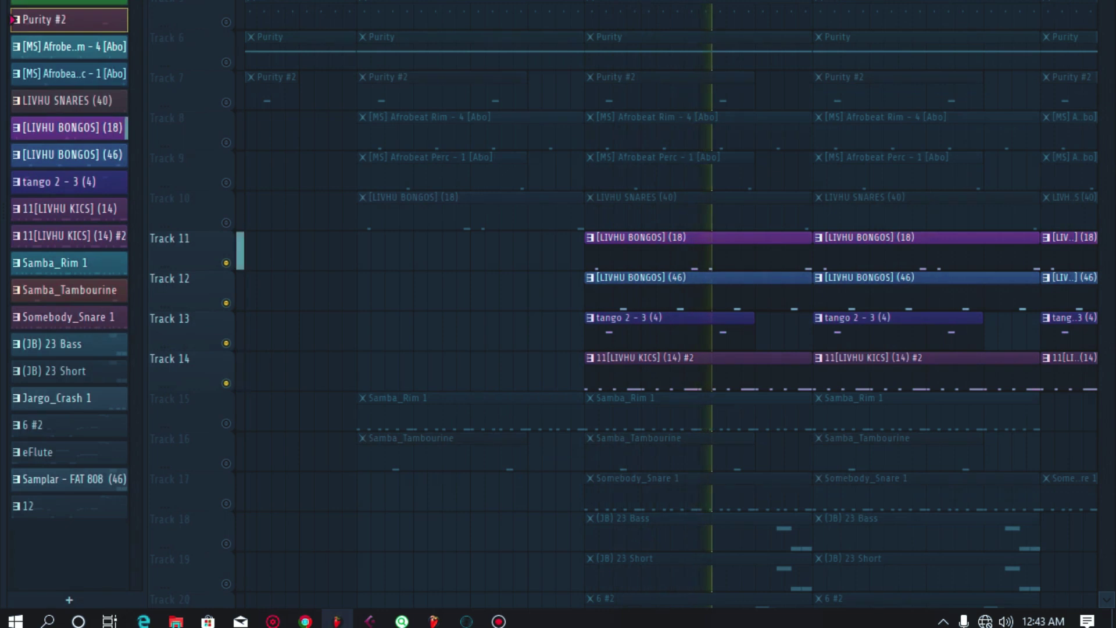
pyautogui.scroll(-3, 240, 250)
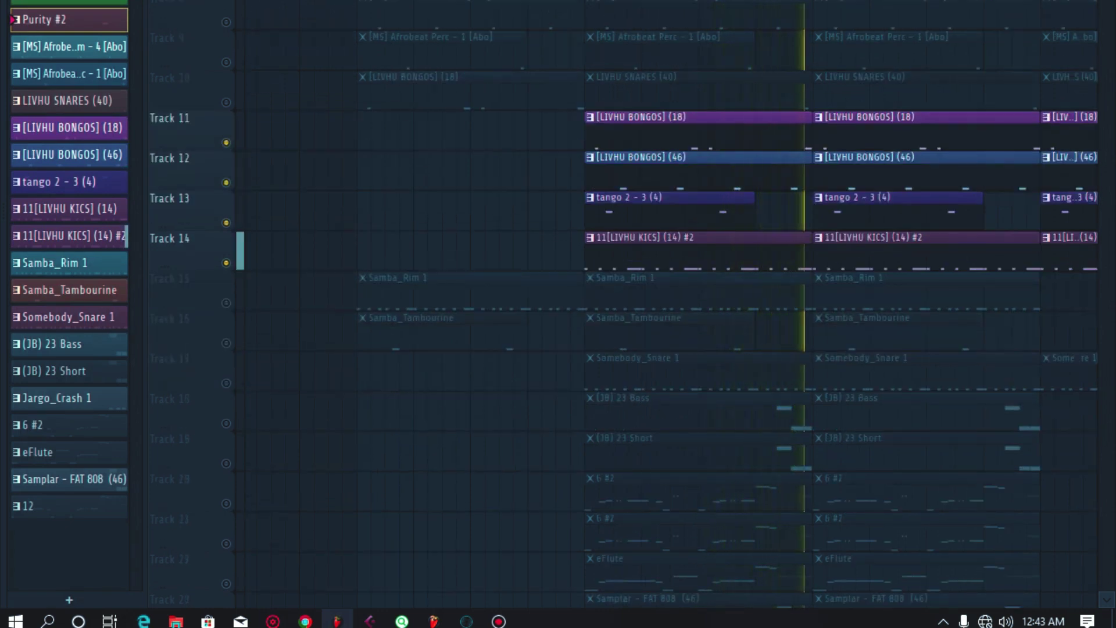
pyautogui.click(226, 303)
pyautogui.click(226, 342)
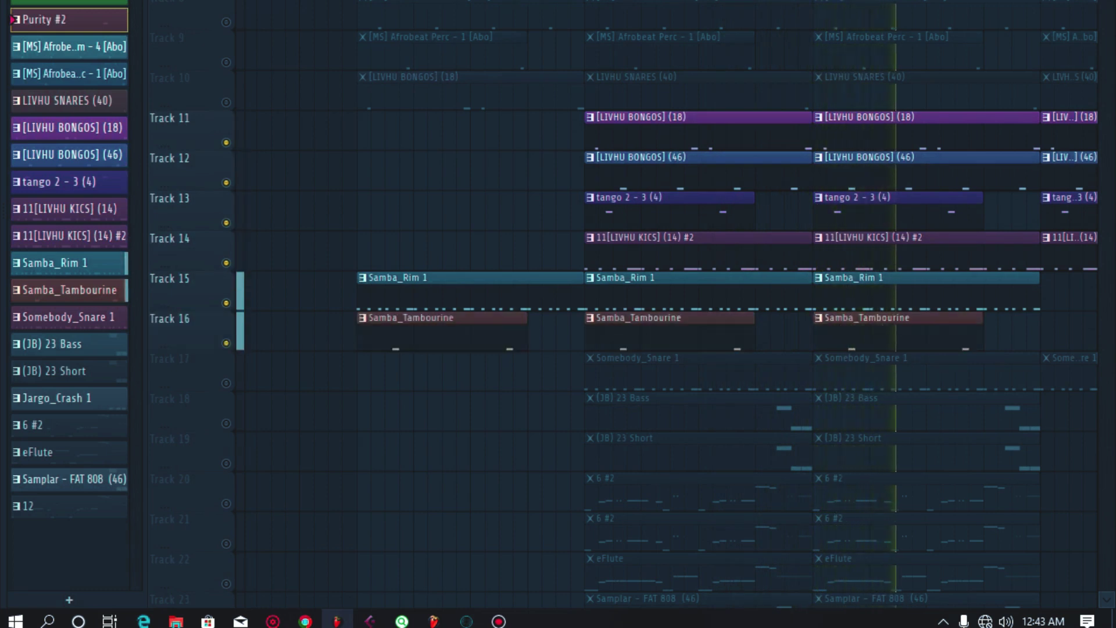
pyautogui.click(226, 383)
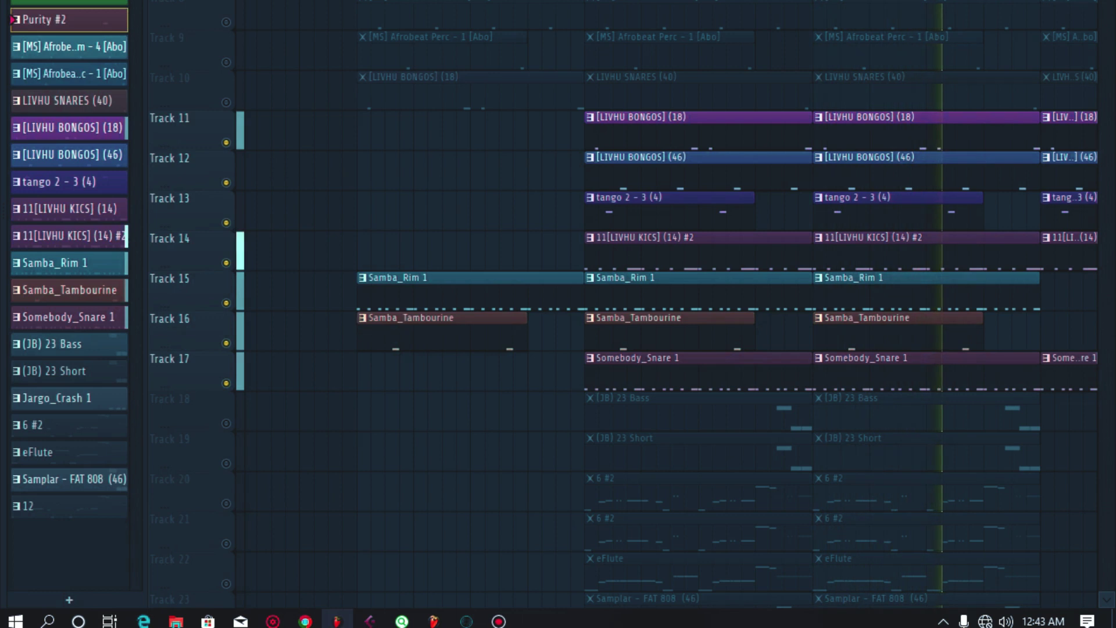
# Step: Unmute Tracks 10, 9, 8 and 7 during playback, adding the snares, Afrobeat parts and Purity #2 to the percussion
pyautogui.scroll(4, 668, 302)
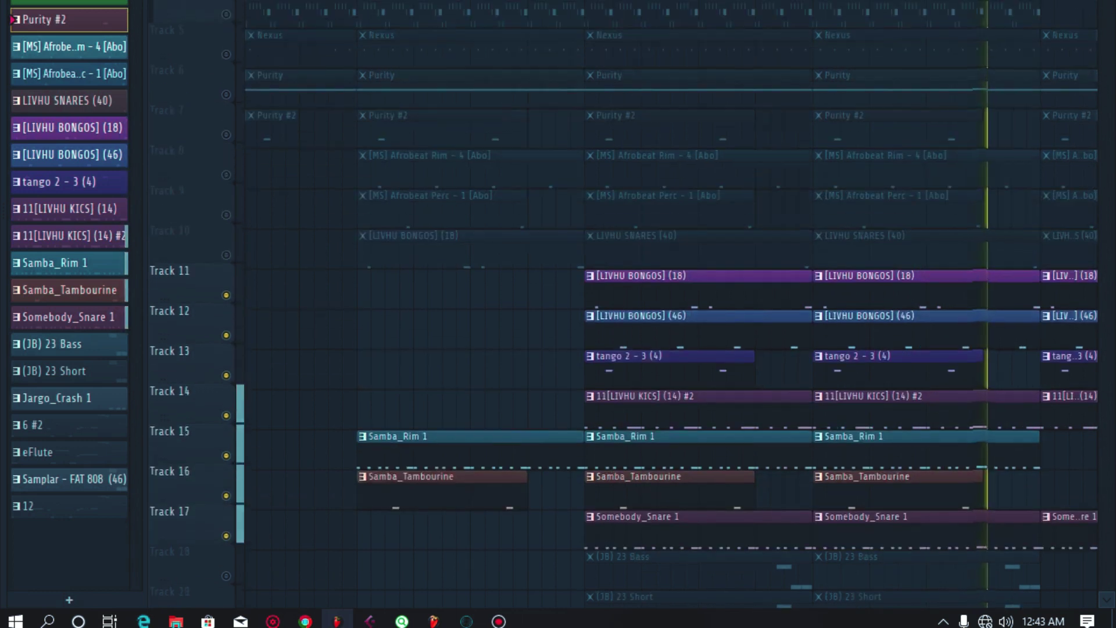
pyautogui.click(226, 263)
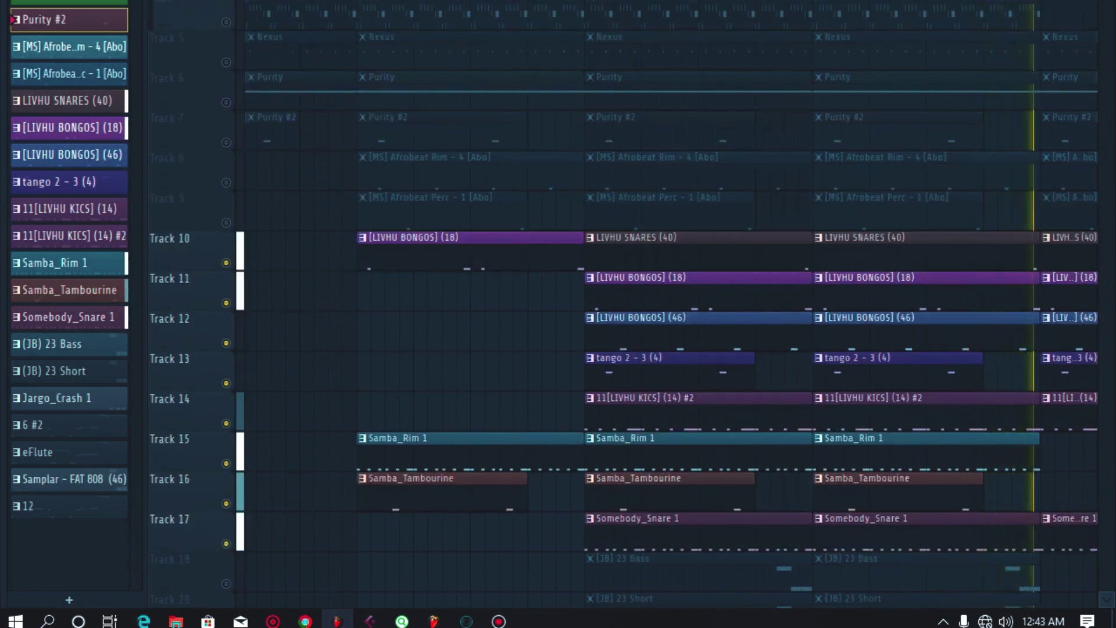
pyautogui.click(226, 223)
pyautogui.click(226, 183)
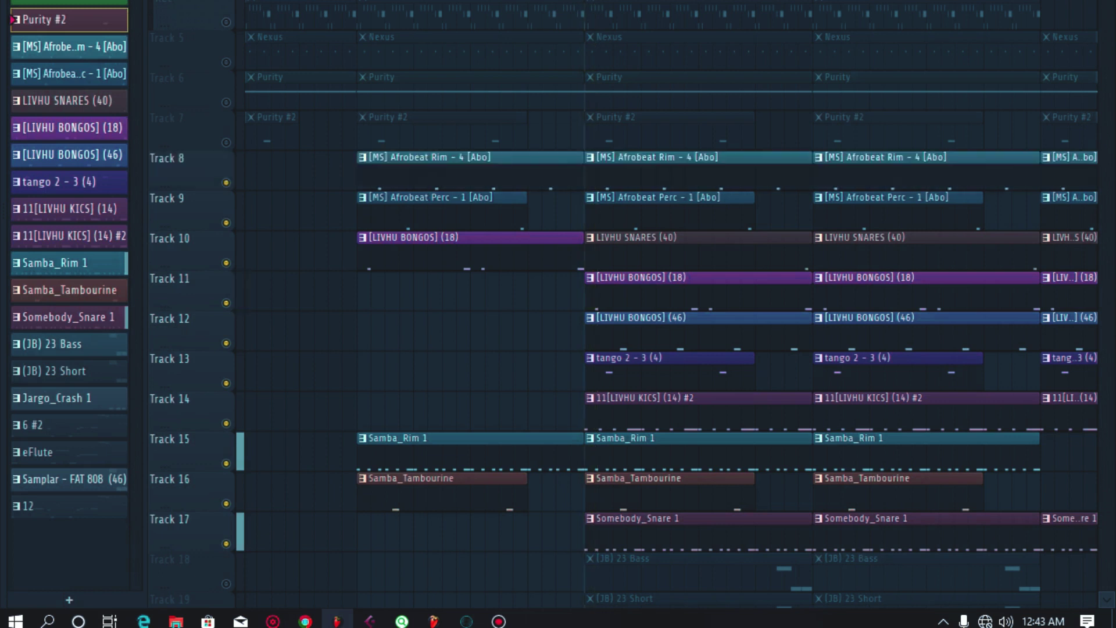
pyautogui.scroll(1, 226, 183)
pyautogui.click(227, 176)
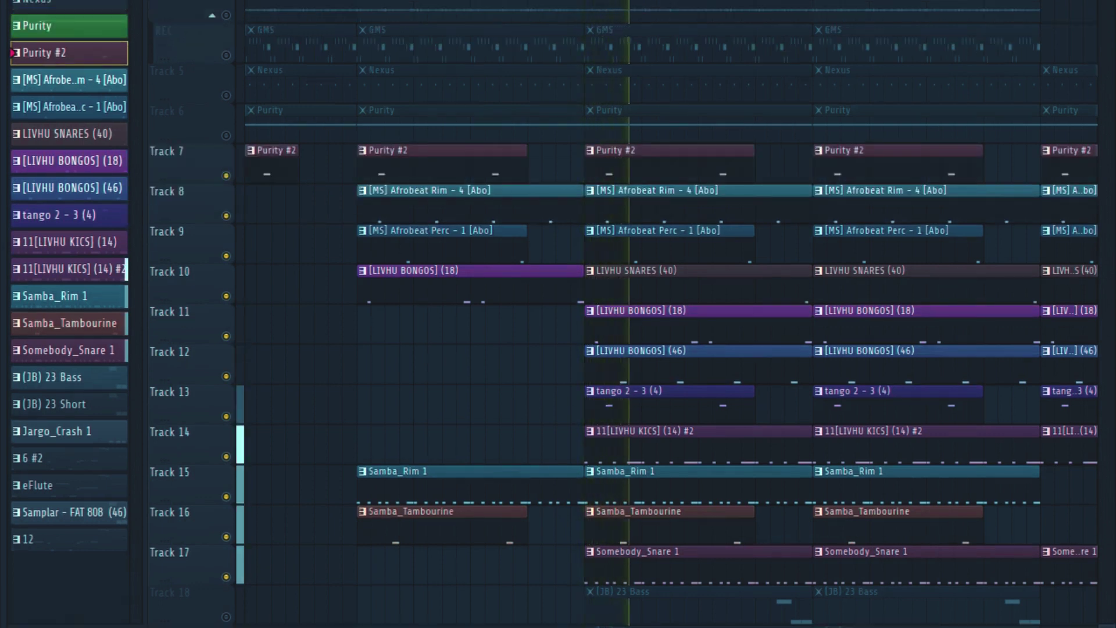
# Step: Unmute Sad Night_112_Percs x Shakers on Track 26 and the shakers on Track 25, and restart playback from bar 13
pyautogui.scroll(-7, 668, 314)
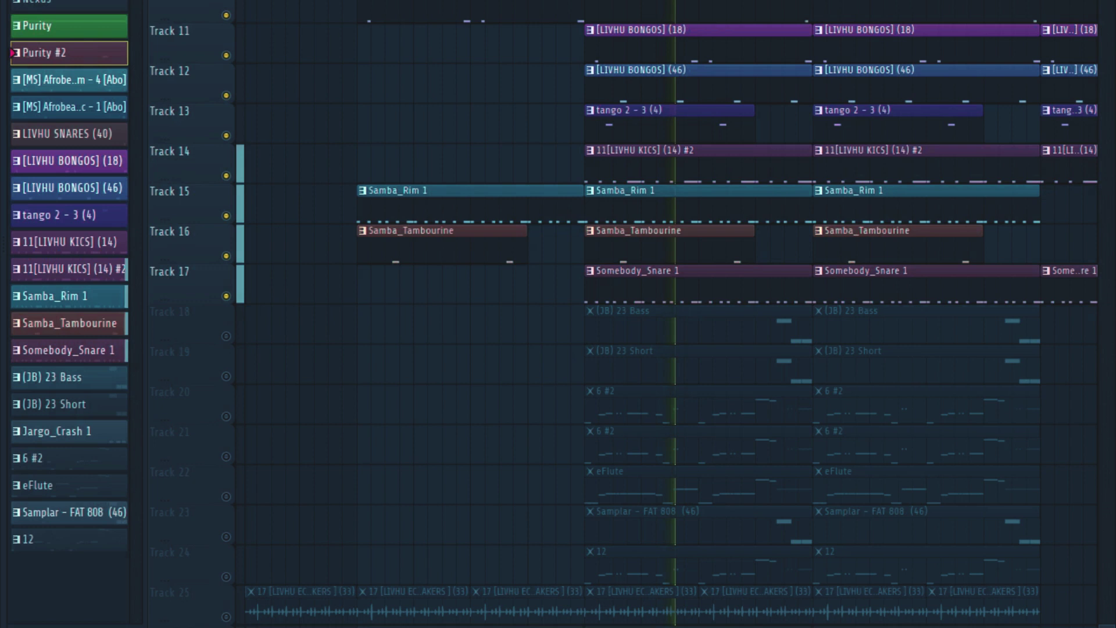
pyautogui.scroll(-4, 668, 314)
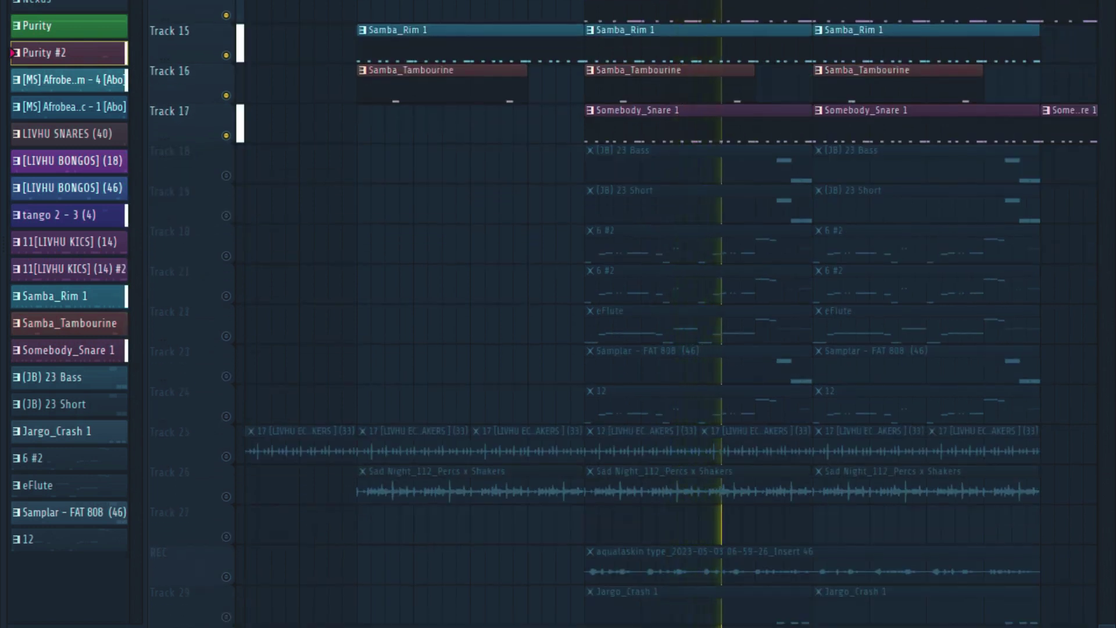
pyautogui.scroll(6, 669, 314)
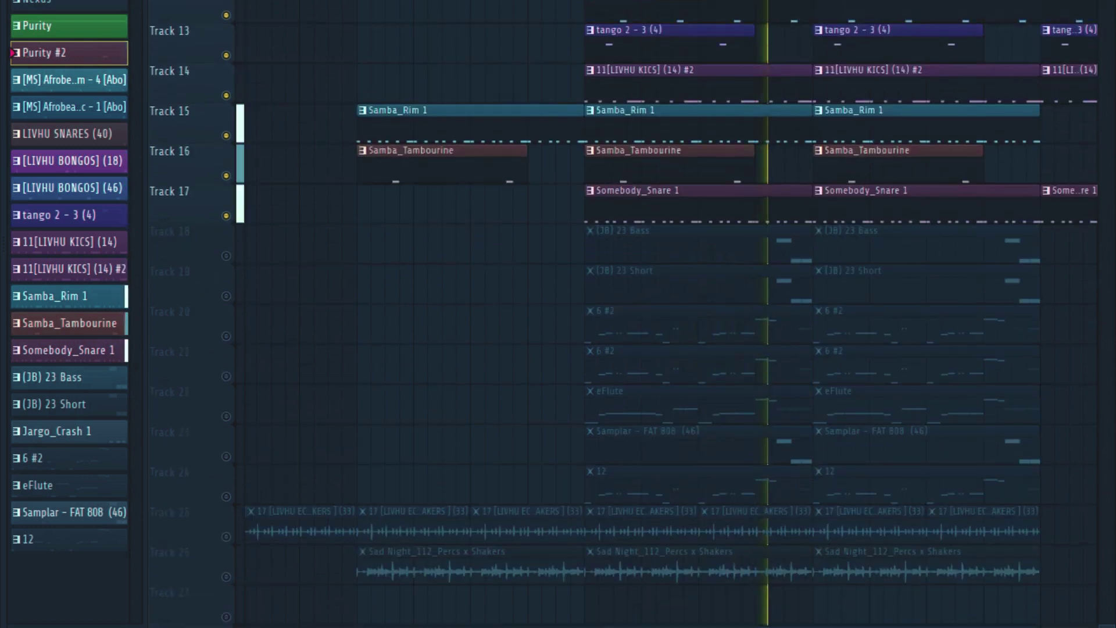
pyautogui.scroll(-5, 668, 314)
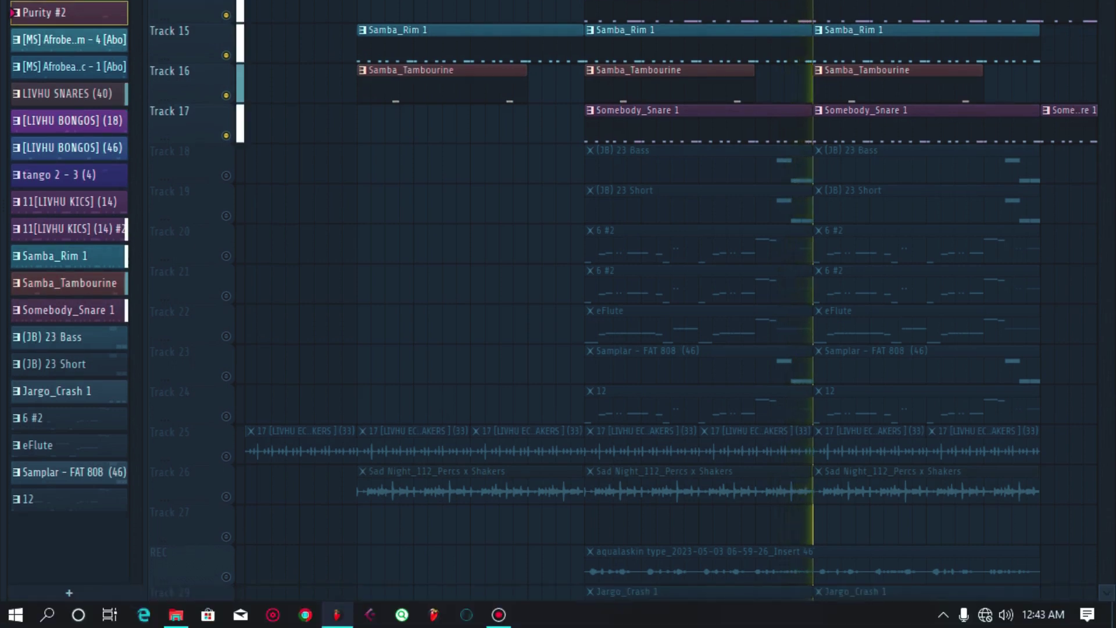
pyautogui.click(226, 496)
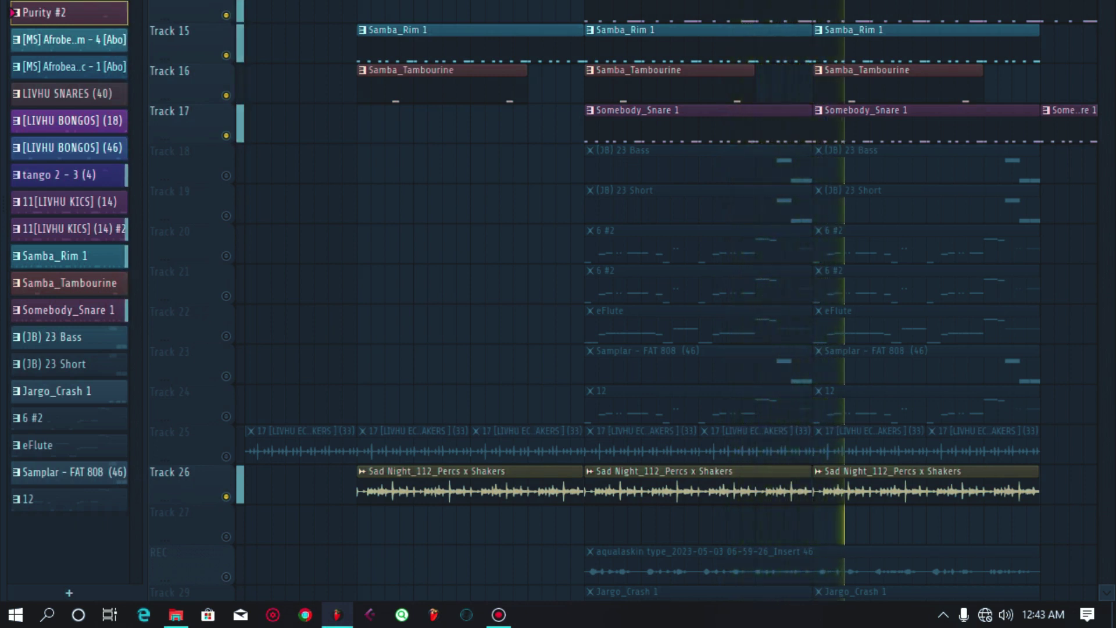
pyautogui.press('space')
pyautogui.press('space')
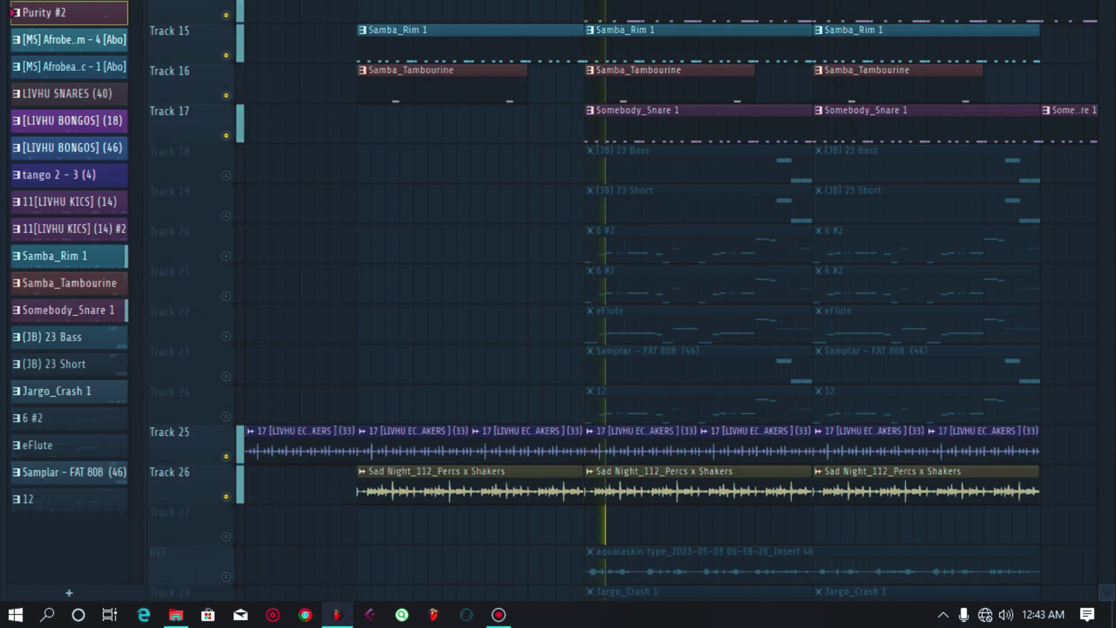
# Step: Unmute Jargo_Crash 1 on Track 29 during playback, and enable (JB) 23 Bass and (JB) 23 Short on Tracks 18 and 19
pyautogui.scroll(-3, 640, 314)
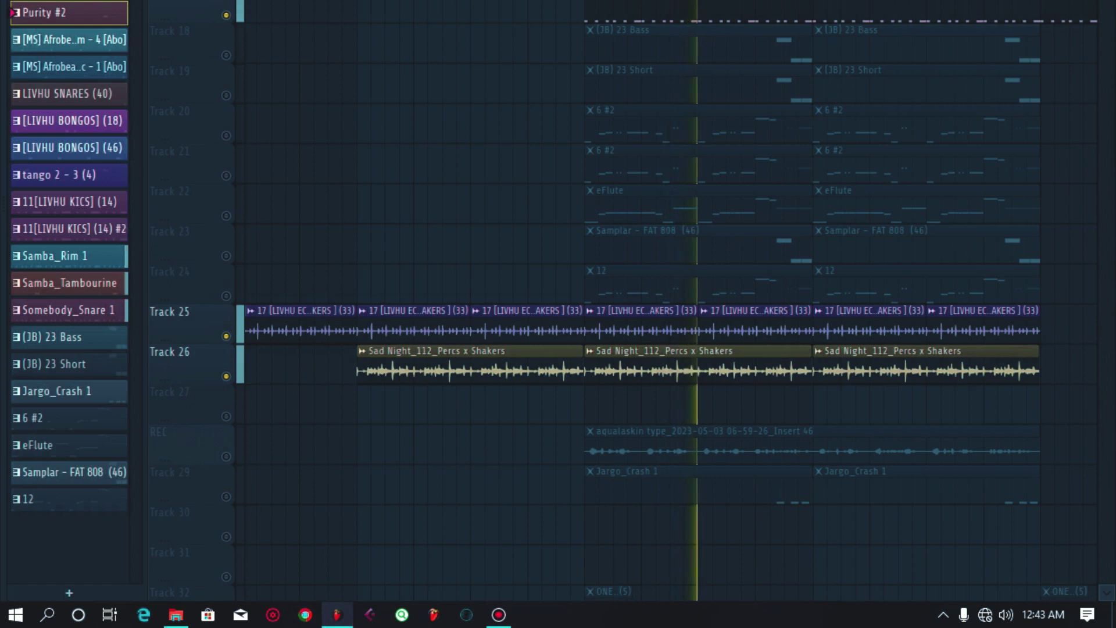
pyautogui.click(226, 496)
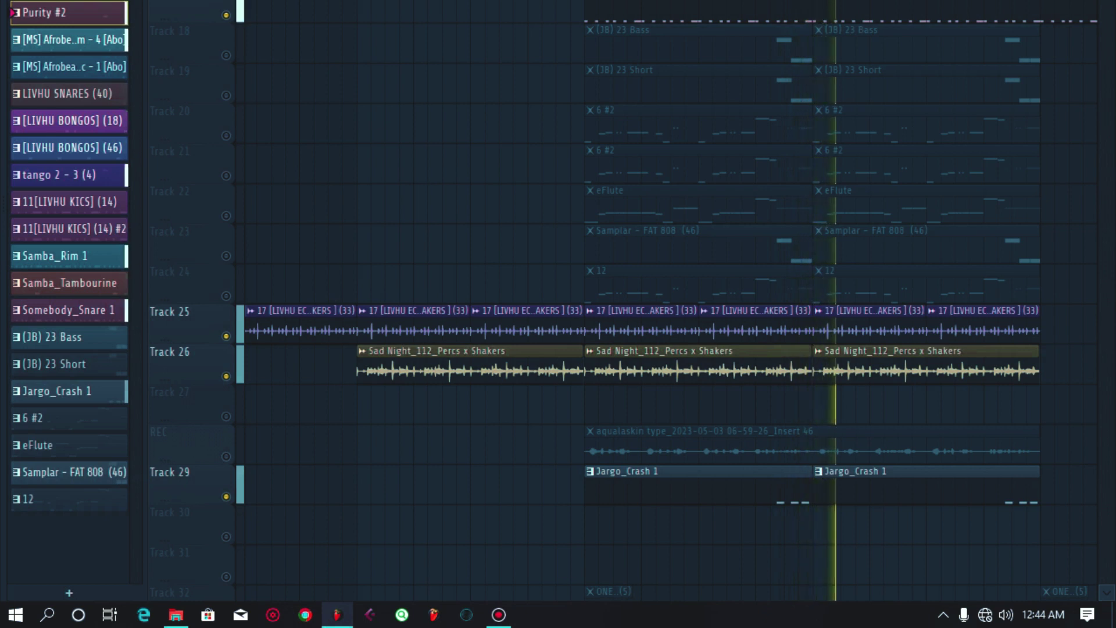
pyautogui.scroll(-1, 611, 301)
pyautogui.scroll(2, 610, 301)
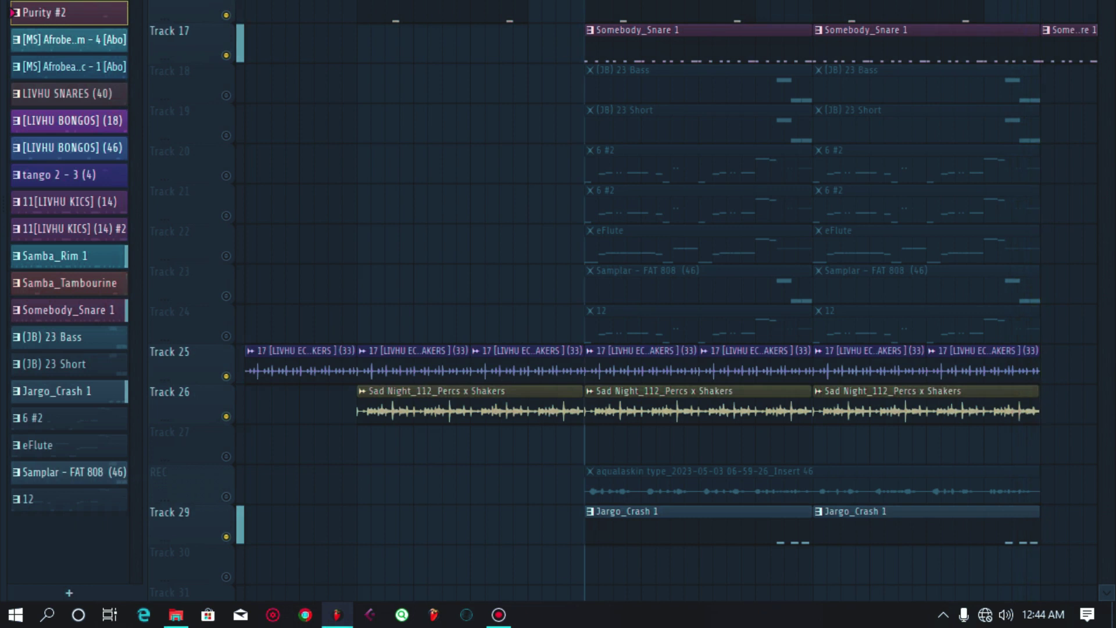
pyautogui.click(226, 95)
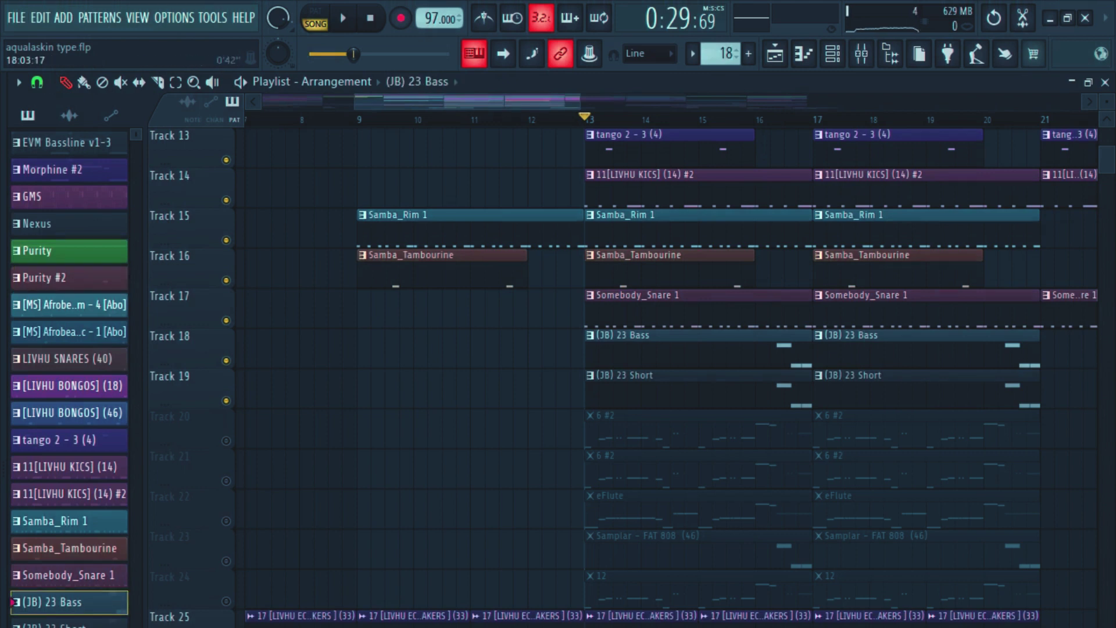
# Step: Open the (JB) 23 Bass channel's Fruity DX10 synth to inspect its settings, and return to the playlist
pyautogui.click(832, 53)
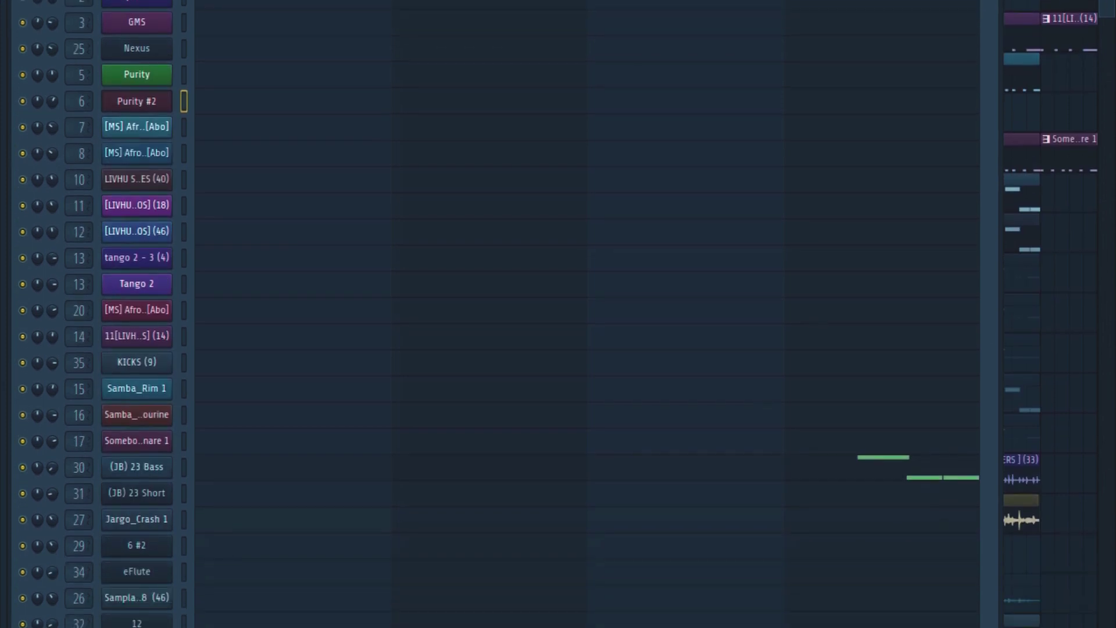
pyautogui.click(137, 623)
pyautogui.moveTo(256, 163); pyautogui.dragTo(384, 145)
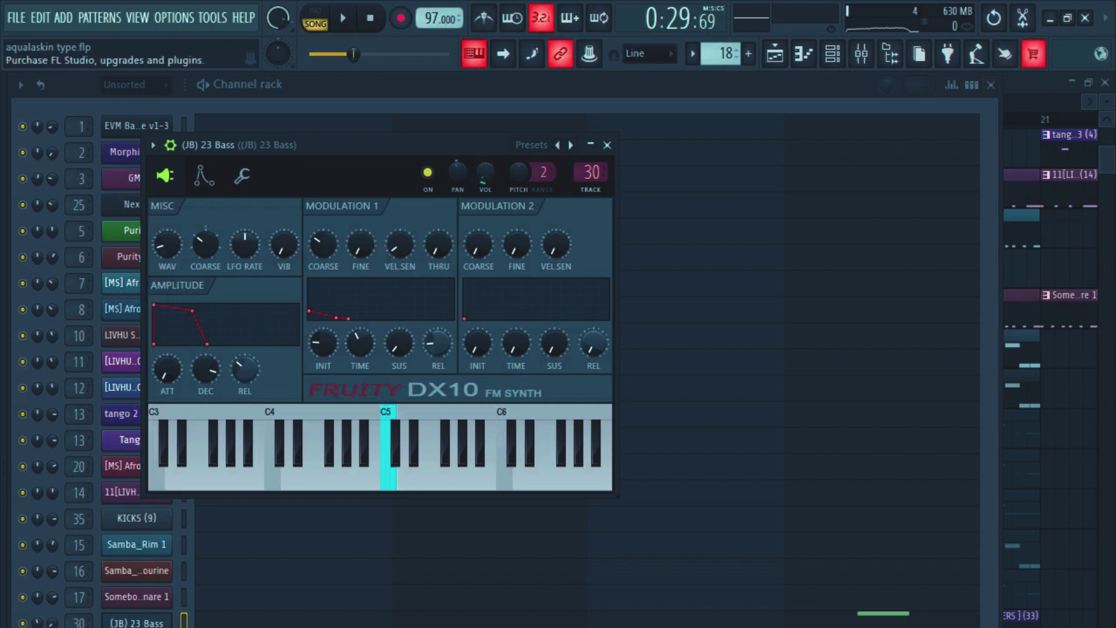
pyautogui.press('F5')
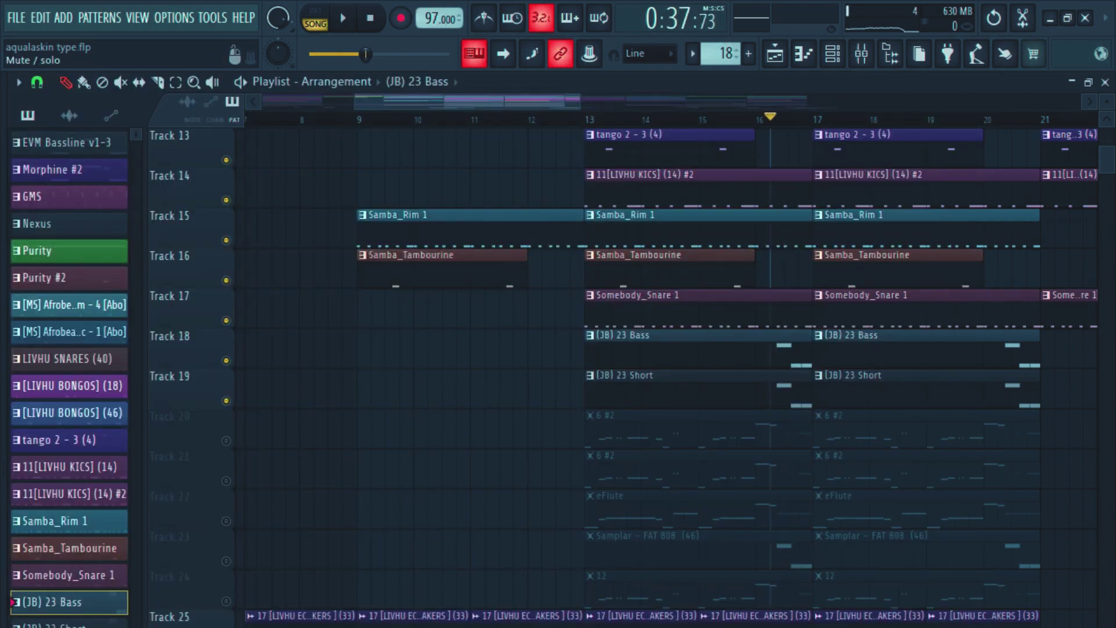
# Step: Solo (JB) 23 Bass on Track 18, play it from bar 16, and unmute (JB) 23 Short on Track 19
pyautogui.keyDown('ctrl'); pyautogui.click(226, 361); pyautogui.keyUp('ctrl')
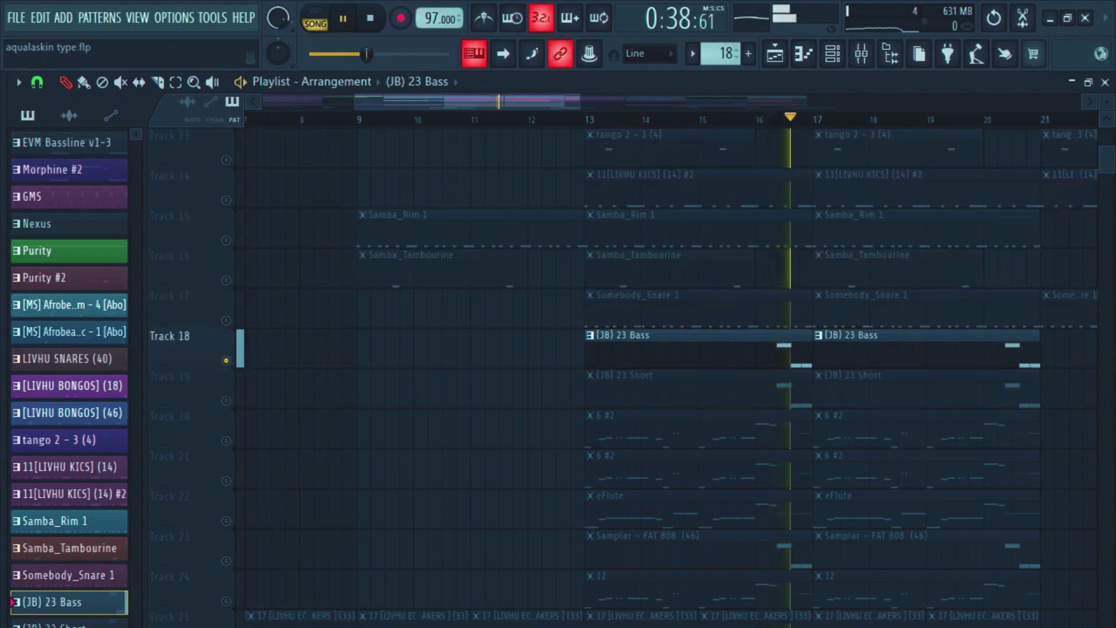
pyautogui.press('space')
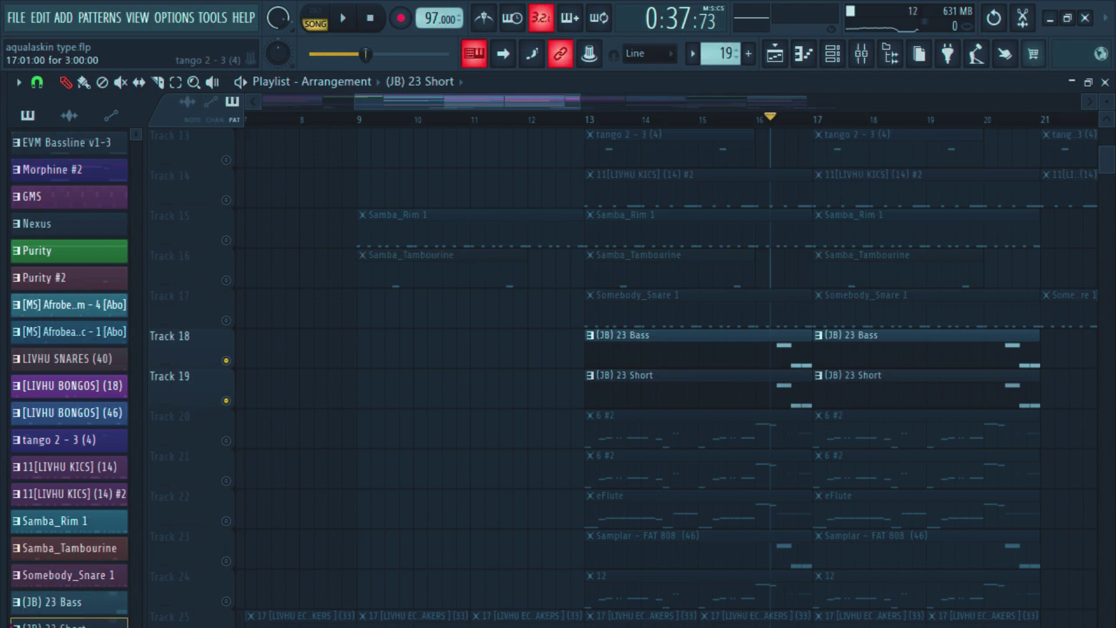
pyautogui.press('F6')
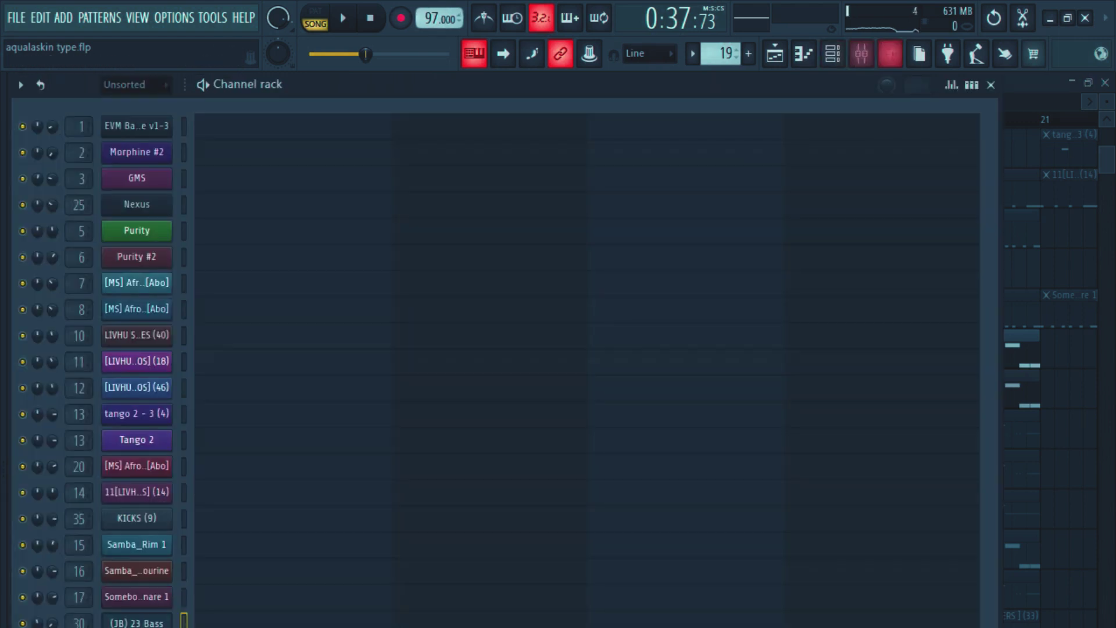
pyautogui.press('F6')
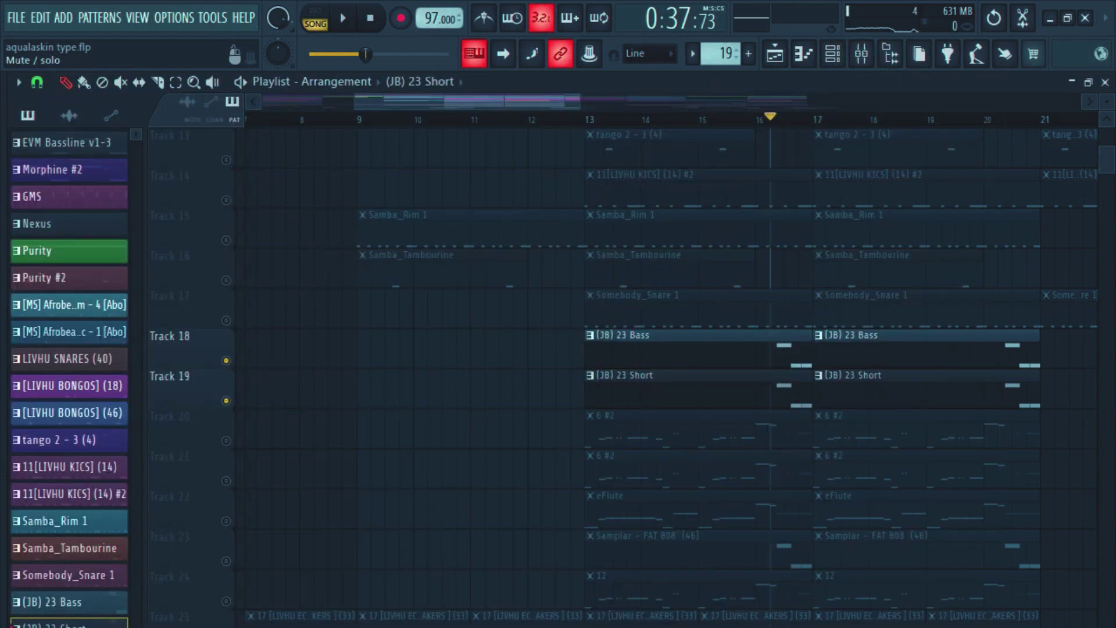
# Step: Mute Track 18 to audition (JB) 23 Short alone from bar 16, and unmute Track 18 again
pyautogui.click(226, 361)
pyautogui.press('space')
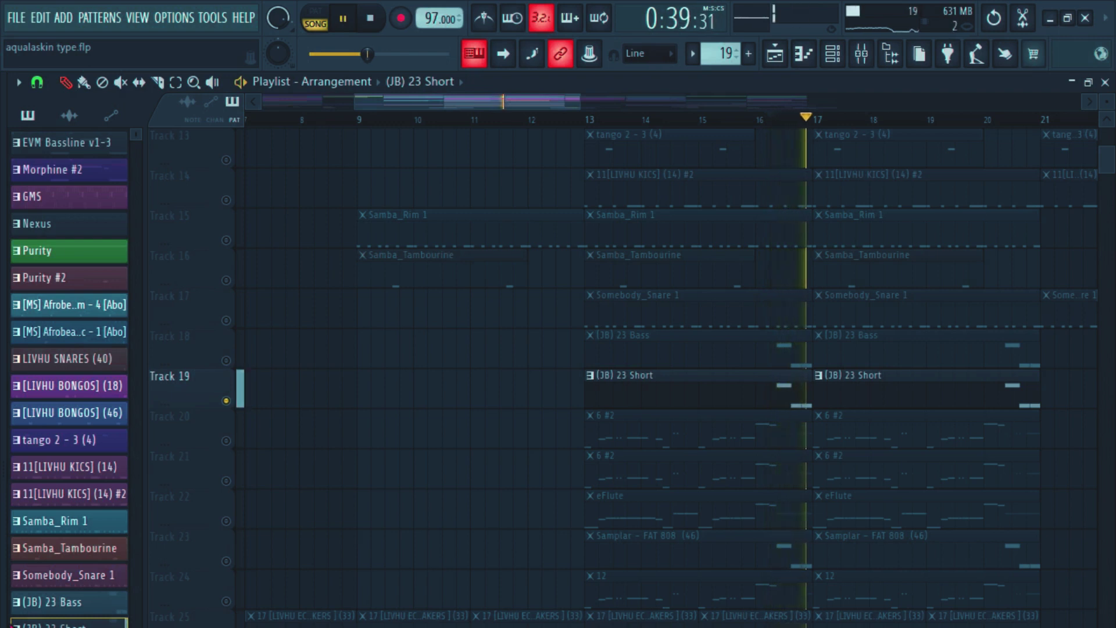
pyautogui.press('space')
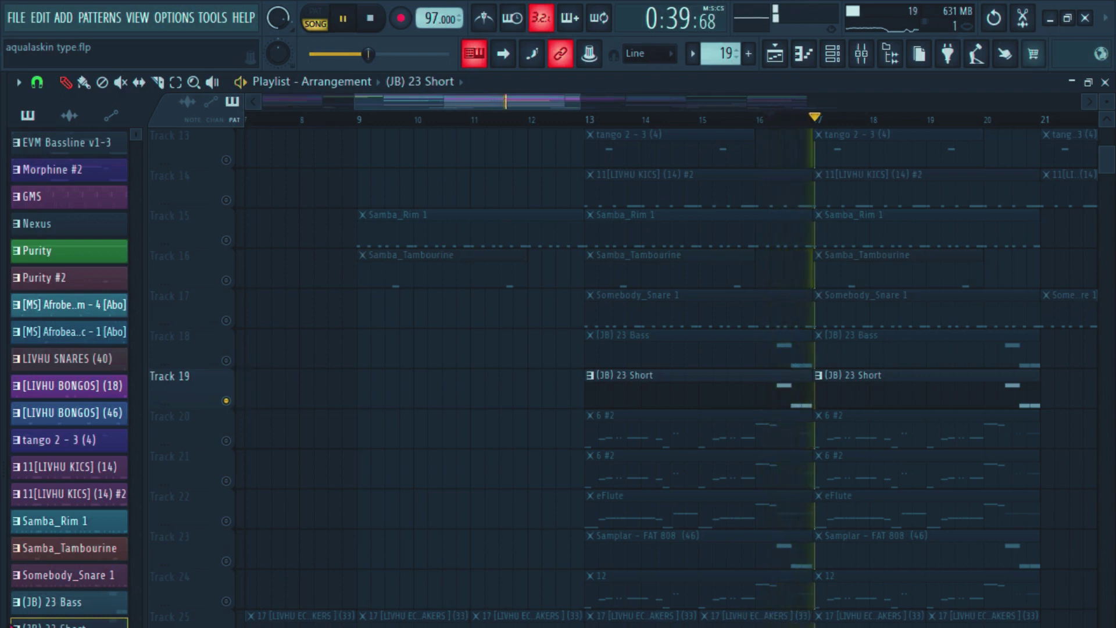
pyautogui.press('space')
pyautogui.click(226, 361)
pyautogui.press('space')
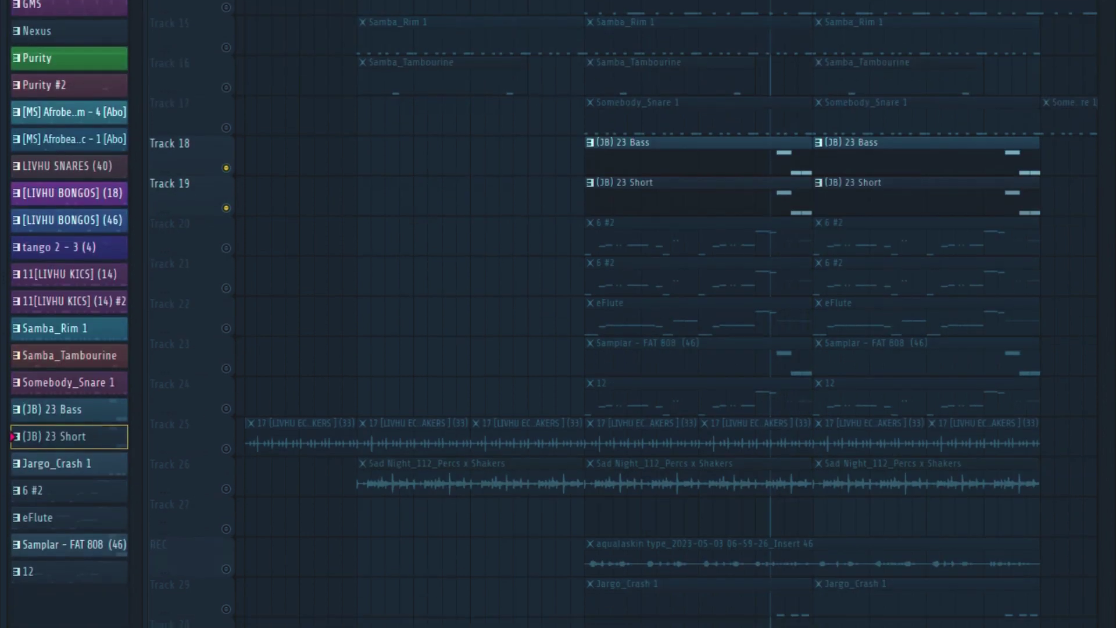
# Step: Unmute Samplar - FAT 808 (46) on Track 23, inspect its sampler settings, and return to the playlist
pyautogui.click(226, 368)
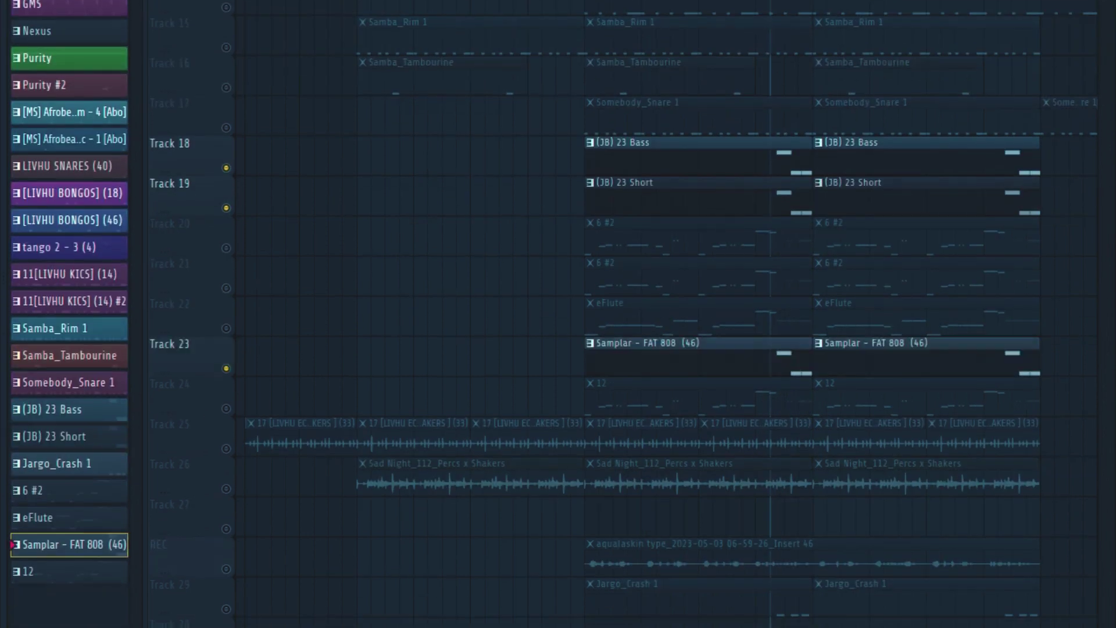
pyautogui.click(890, 53)
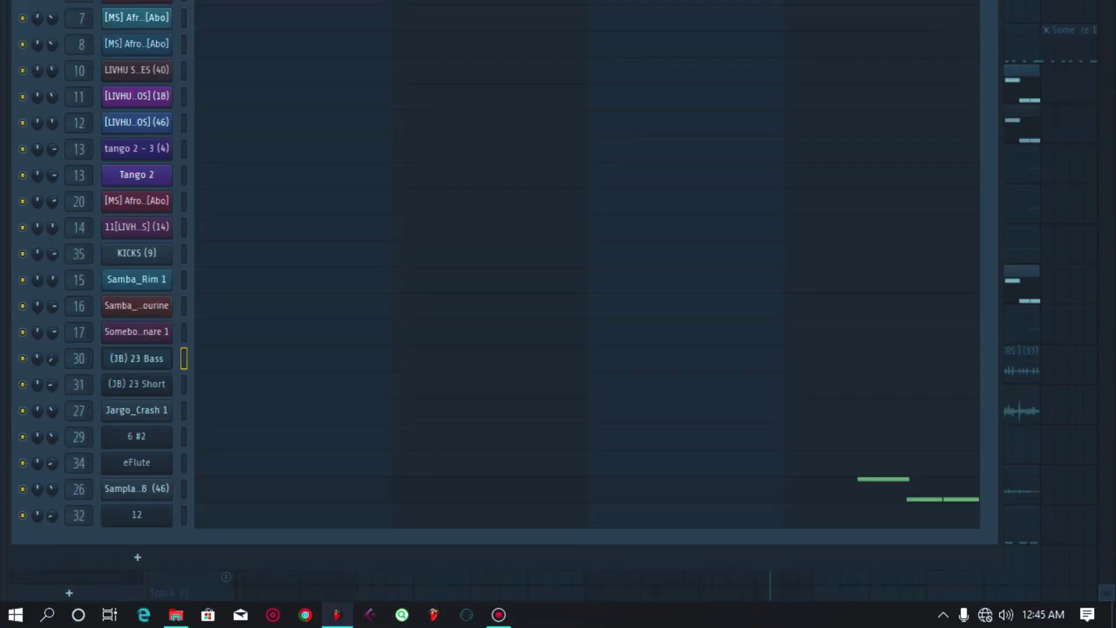
pyautogui.click(136, 488)
pyautogui.click(82, 151)
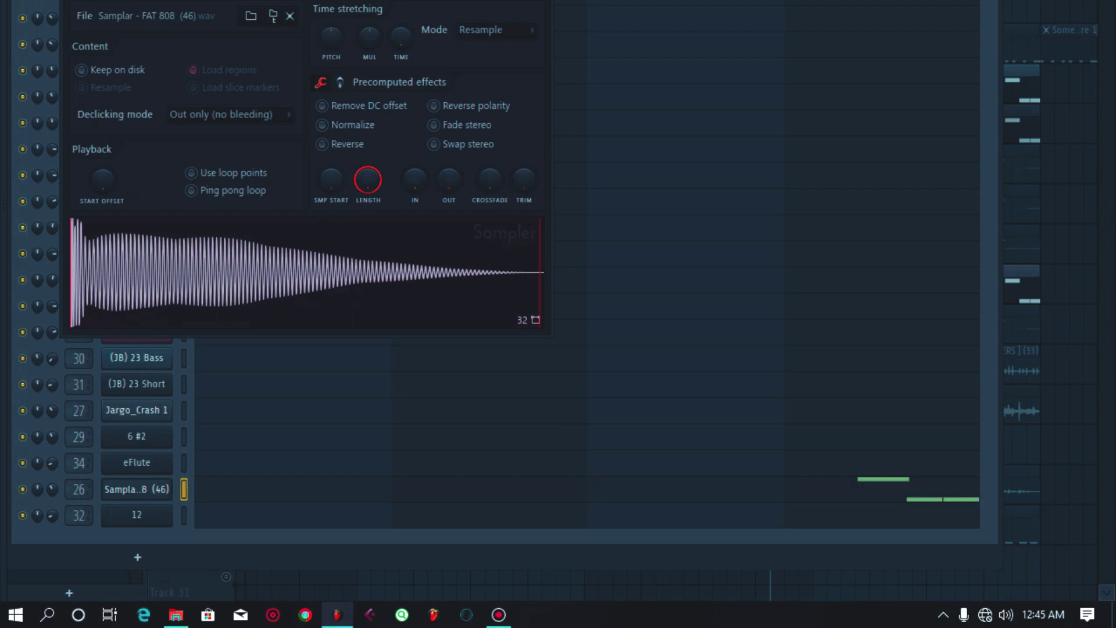
pyautogui.press('F5')
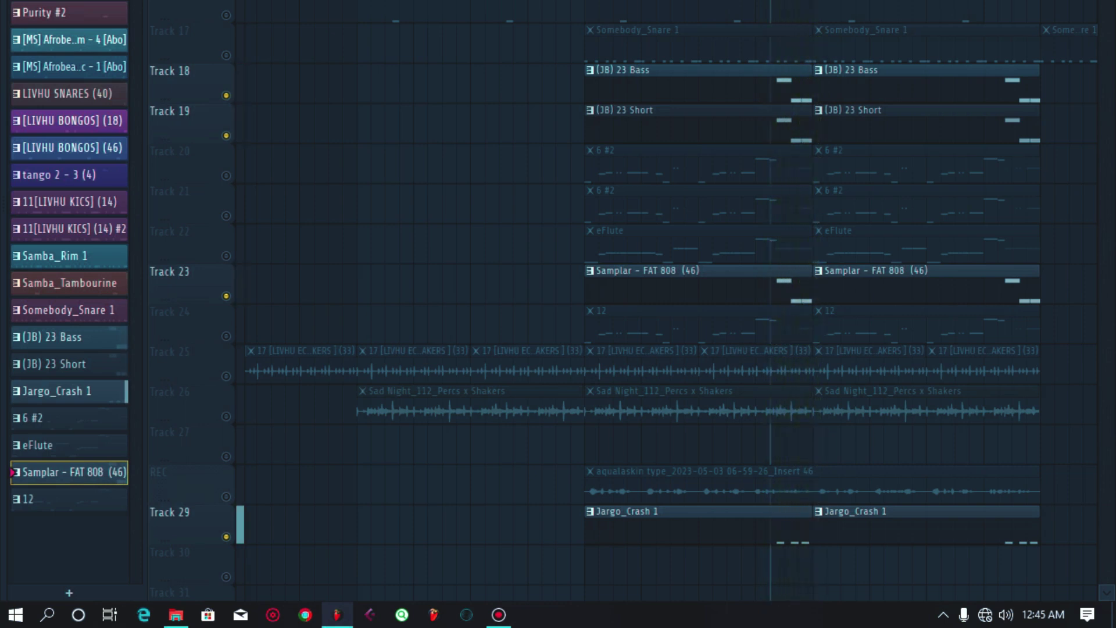
# Step: Unmute the crash on Track 29, the percussion on Tracks 15 to 17 and the shakers on Tracks 25 and 26, and play from bar 13
pyautogui.scroll(2, 625, 302)
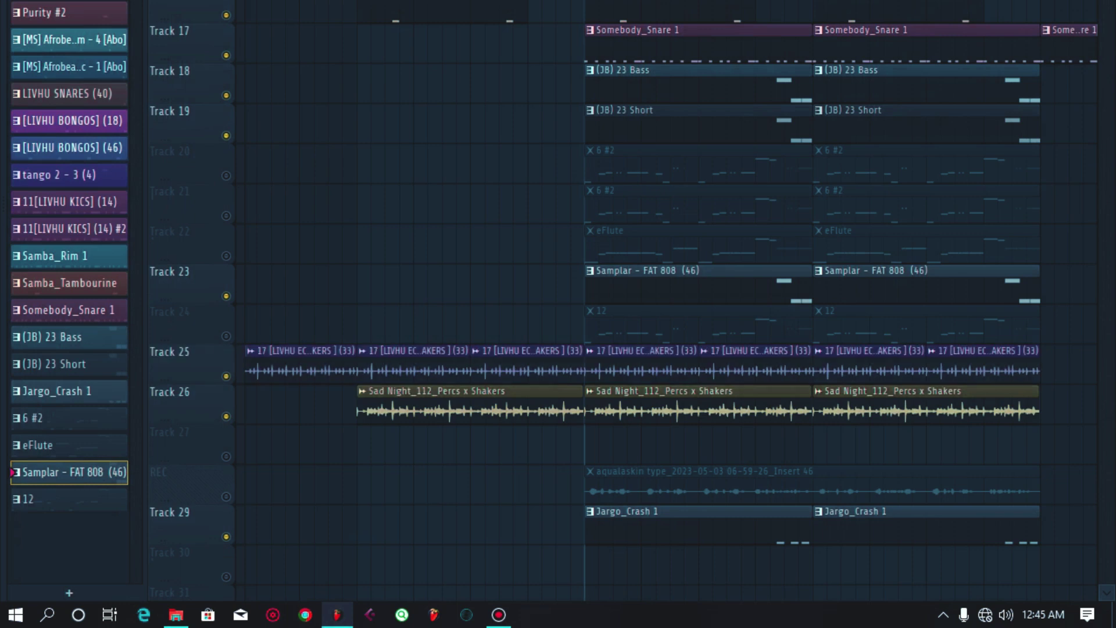
pyautogui.press('space')
pyautogui.scroll(6, 666, 303)
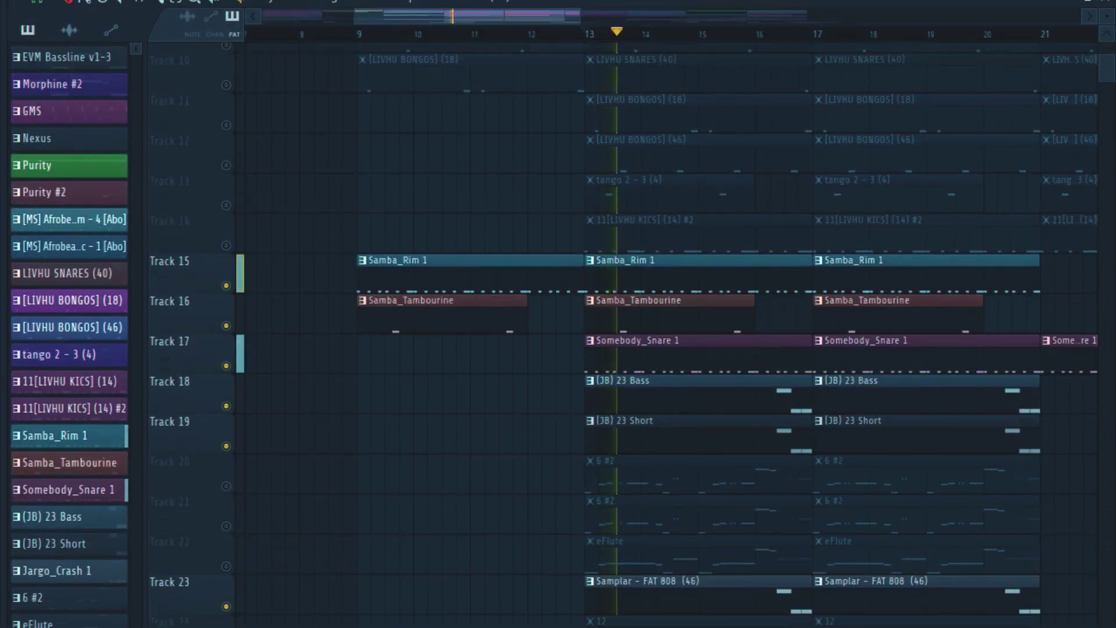
pyautogui.press('space')
# Step: Unmute Purity on Track 6, audition it with the bass and percussion from bar 13, and unmute GMS (consolidated) on Track 3
pyautogui.scroll(1, 666, 325)
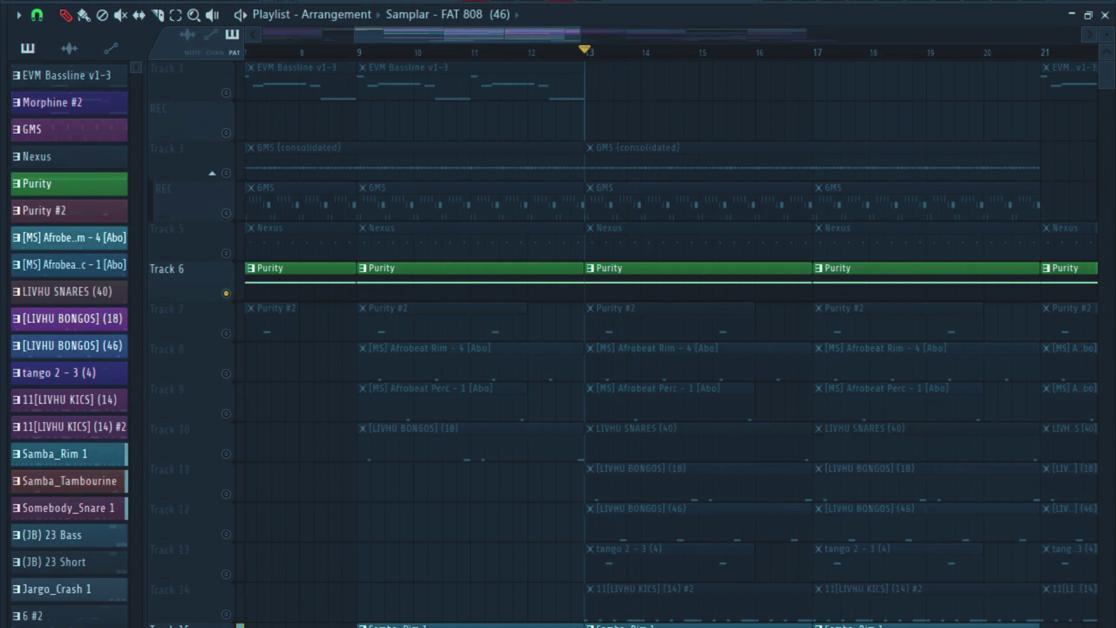
pyautogui.scroll(-10, 639, 343)
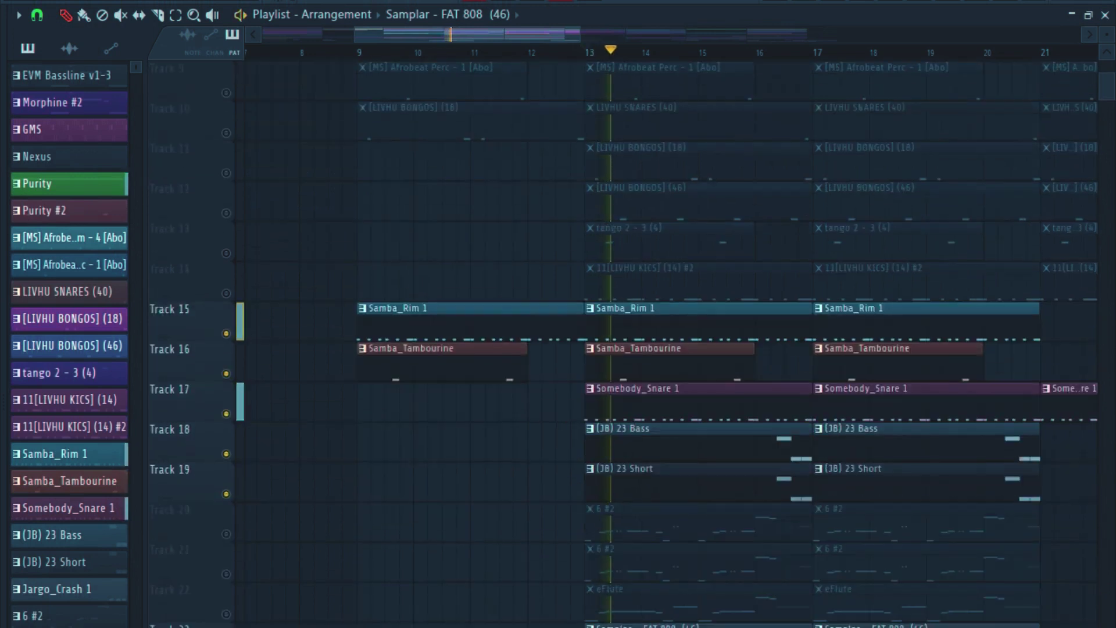
pyautogui.scroll(-3, 639, 343)
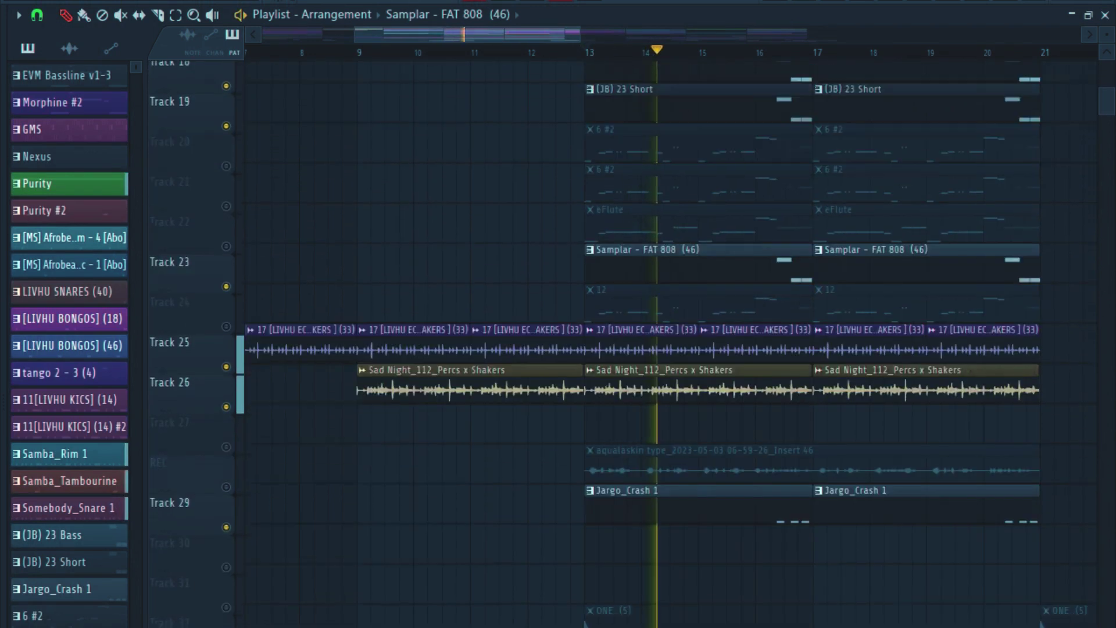
pyautogui.scroll(4, 639, 343)
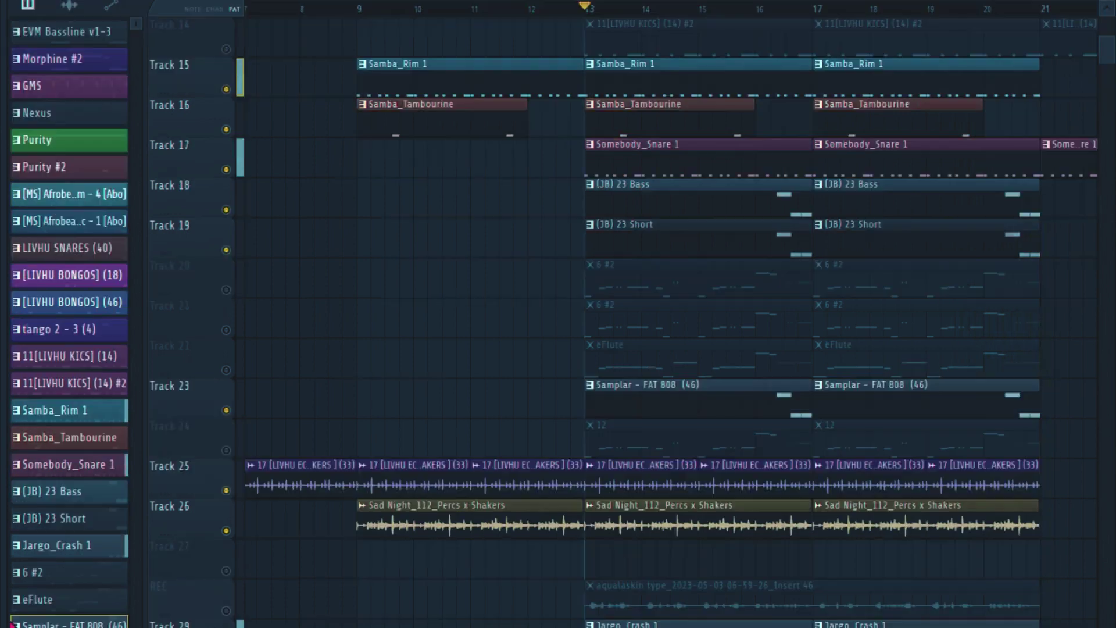
pyautogui.scroll(10, 640, 314)
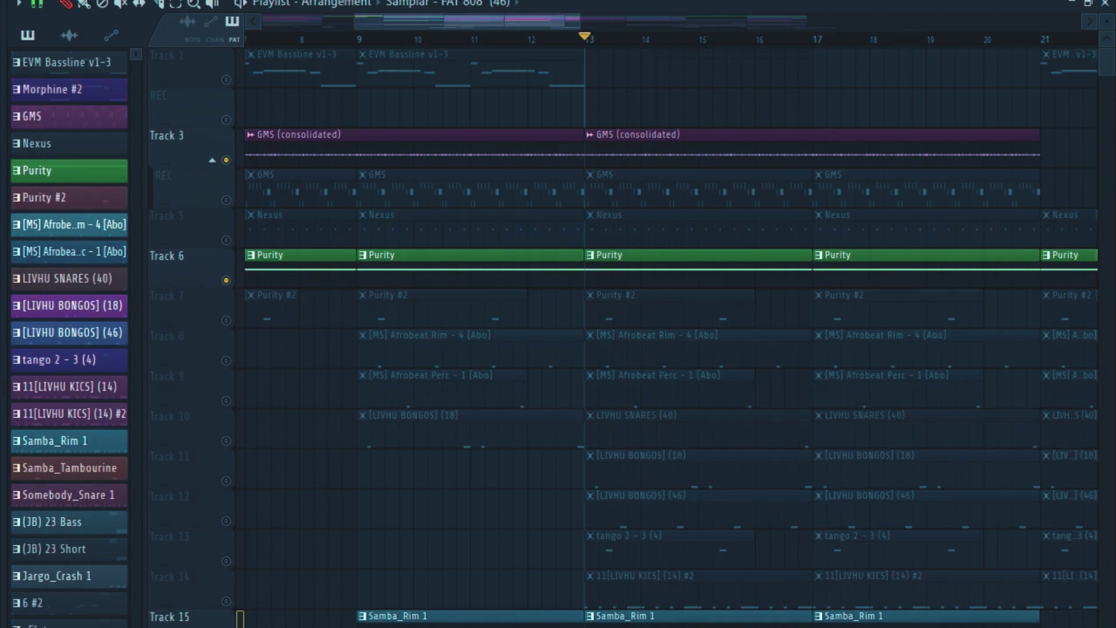
pyautogui.scroll(-6, 640, 337)
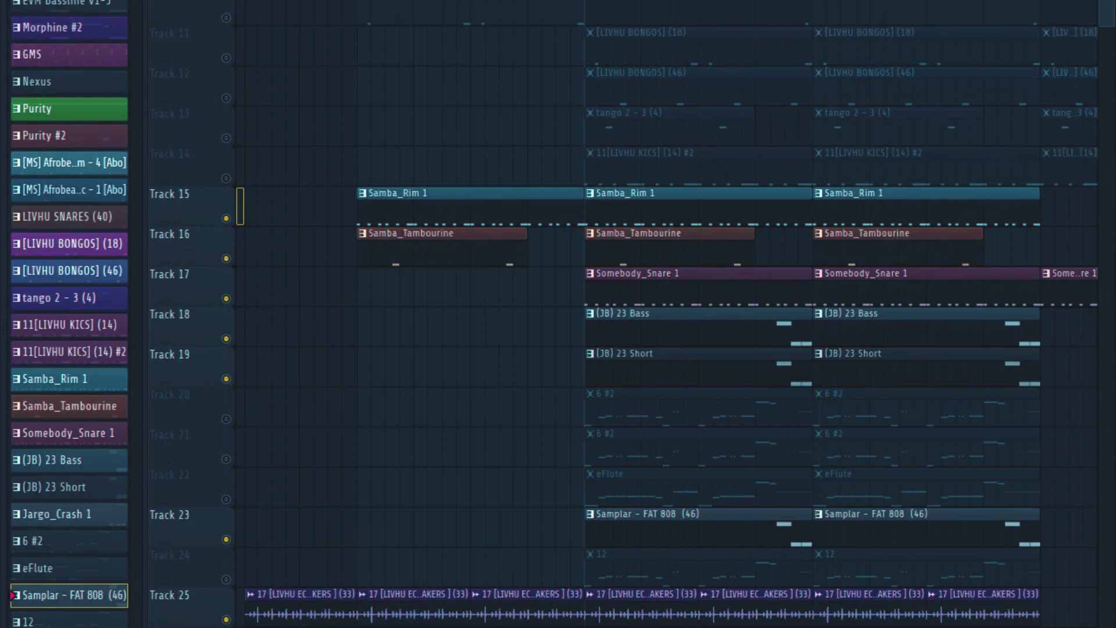
# Step: Solo 6 #2 on Track 20, play it from bar 13, and open its pattern in the piano roll
pyautogui.rightClick(228, 406)
pyautogui.rightClick(218, 407)
pyautogui.press('Escape')
pyautogui.rightClick(226, 418)
pyautogui.press('space')
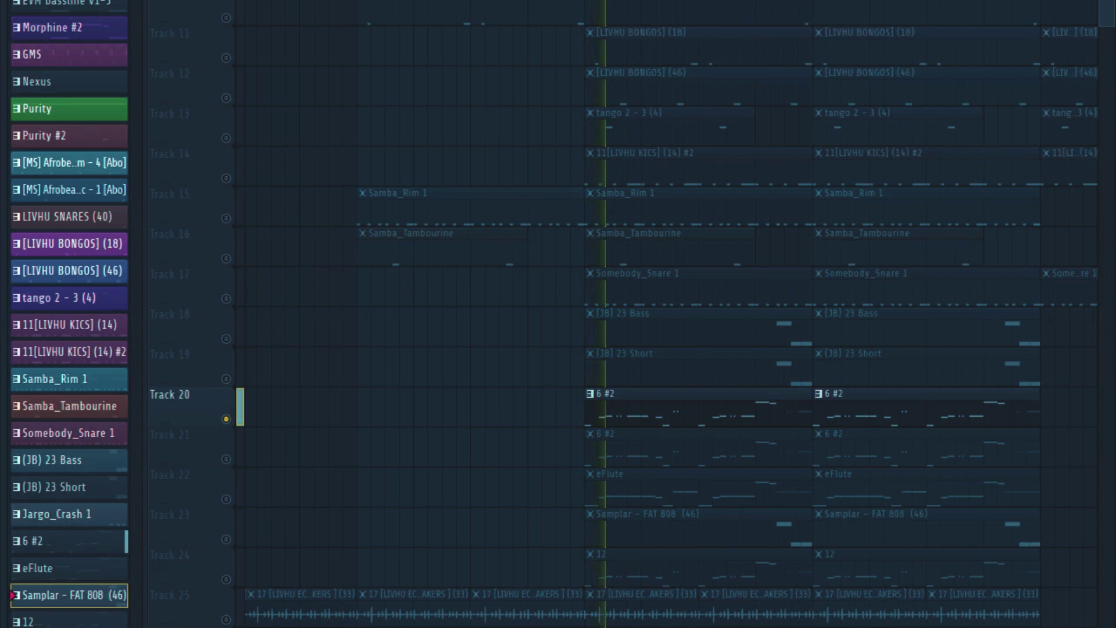
pyautogui.click(68, 540)
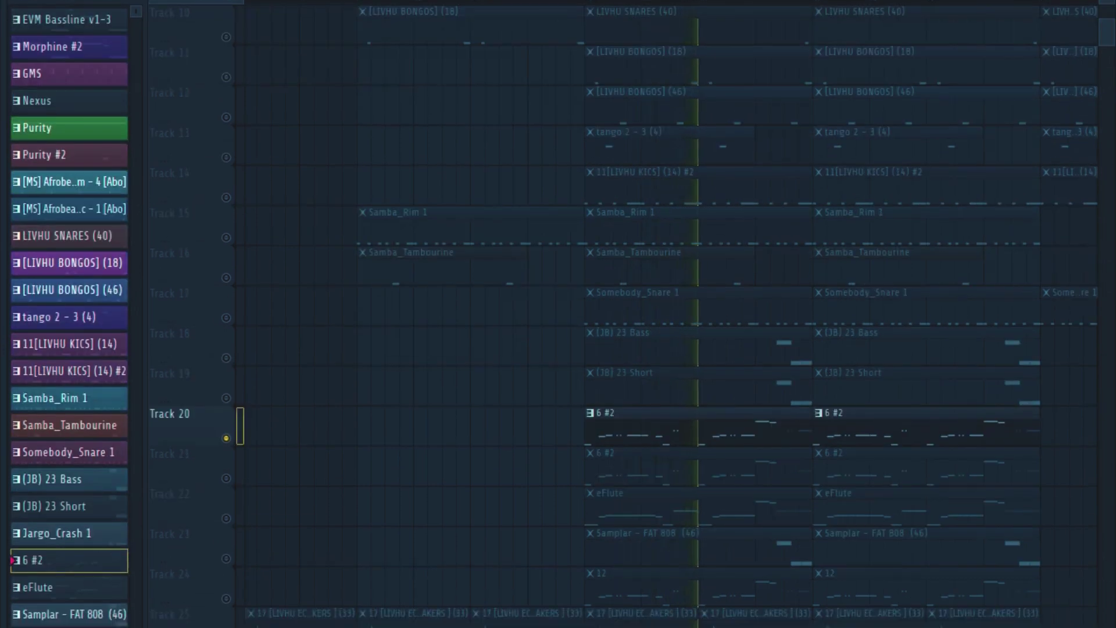
pyautogui.press('F7')
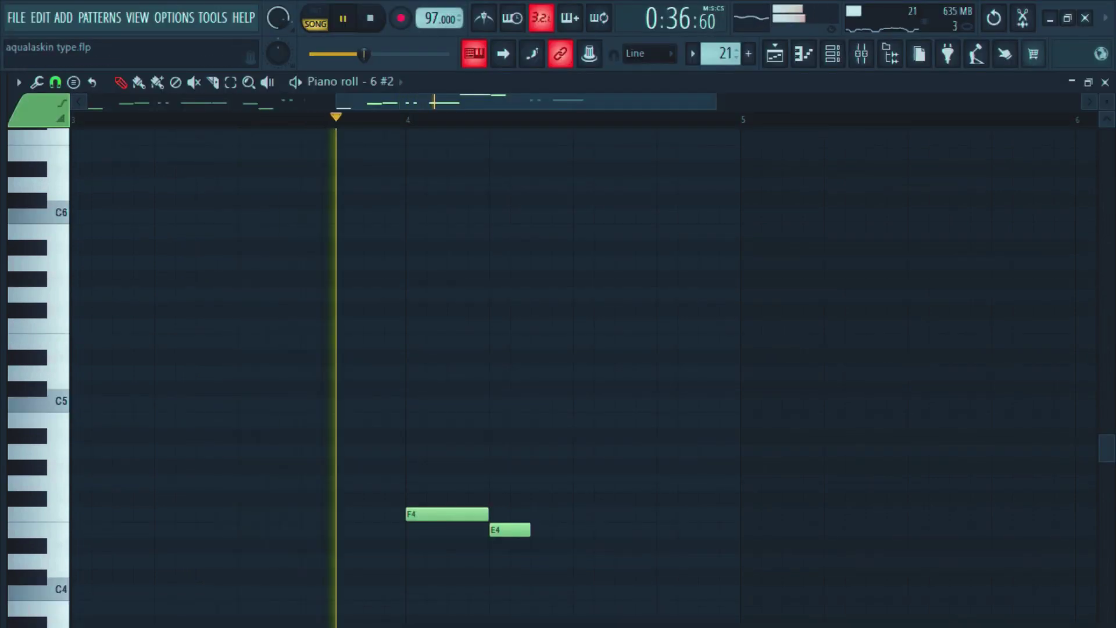
# Step: Look through all the notes of 6 #2 in the piano roll while playing it, and return to the playlist
pyautogui.moveTo(526, 102); pyautogui.dragTo(278, 102)
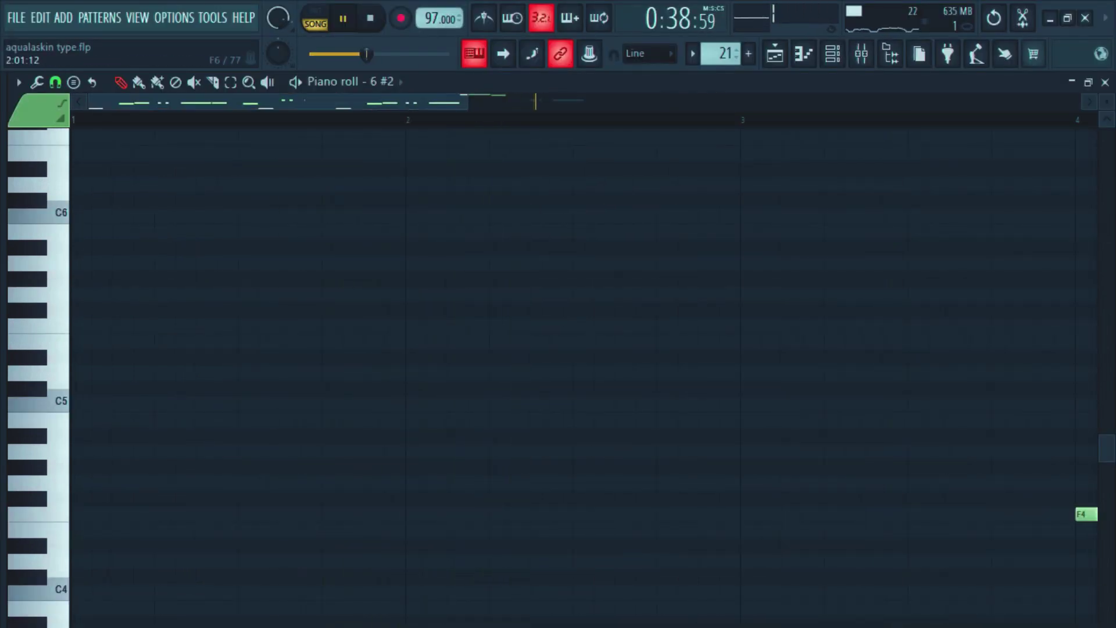
pyautogui.moveTo(468, 101); pyautogui.dragTo(1003, 101)
pyautogui.scroll(-4, 540, 426)
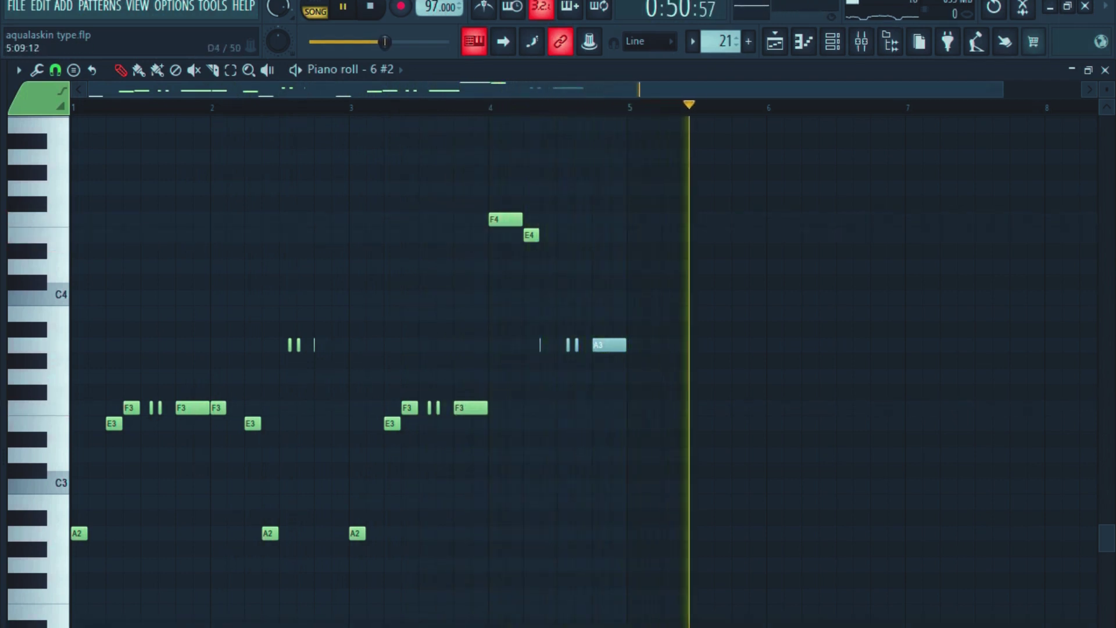
pyautogui.press('space')
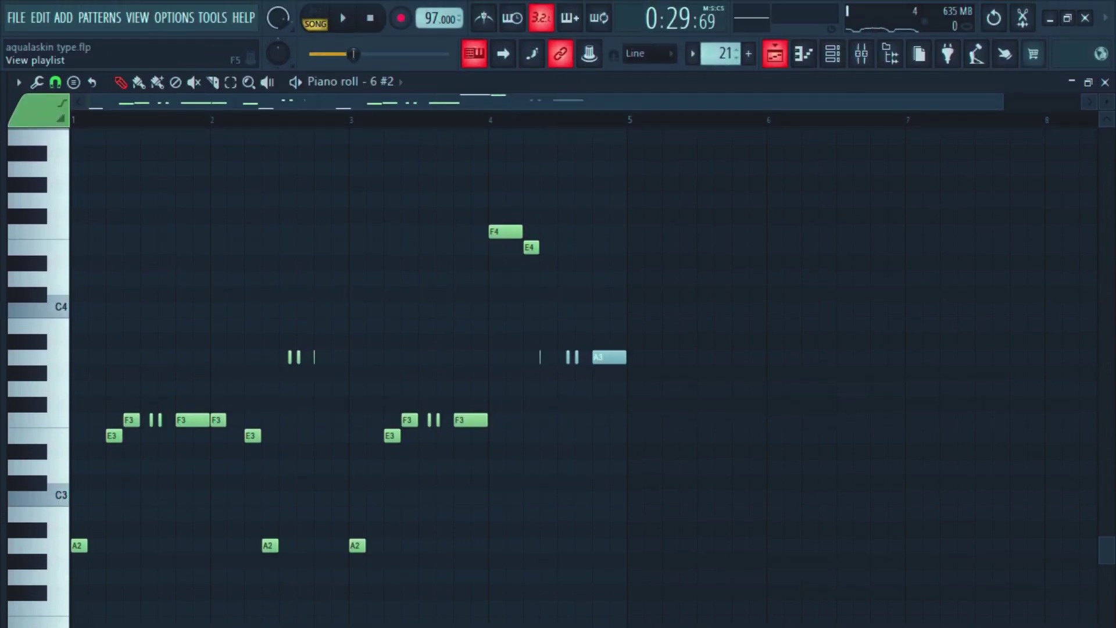
pyautogui.press('space')
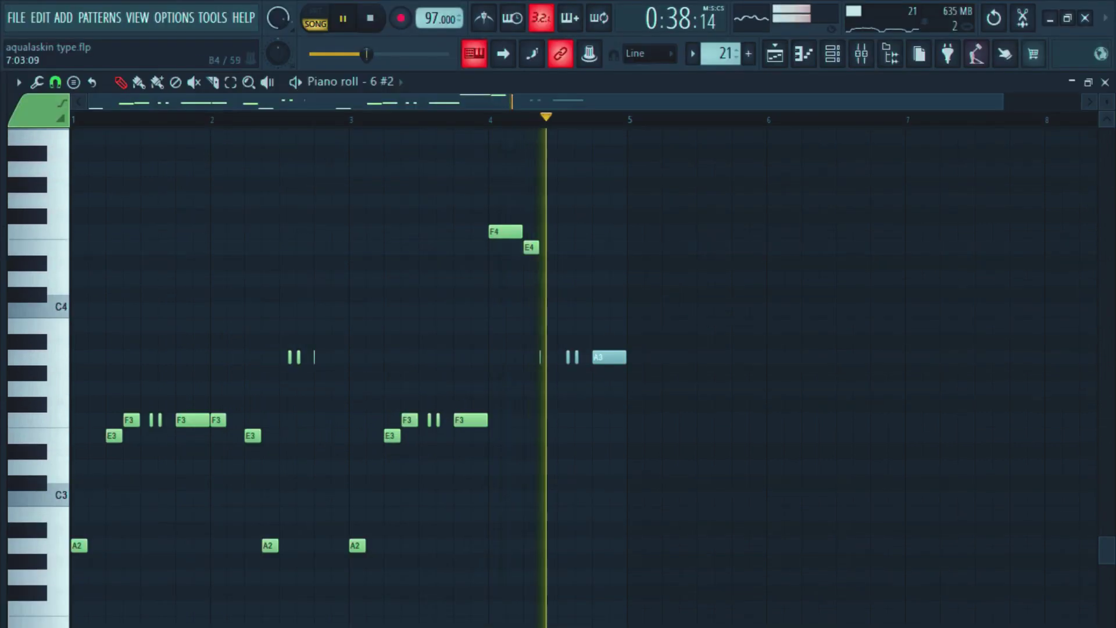
pyautogui.press('Escape')
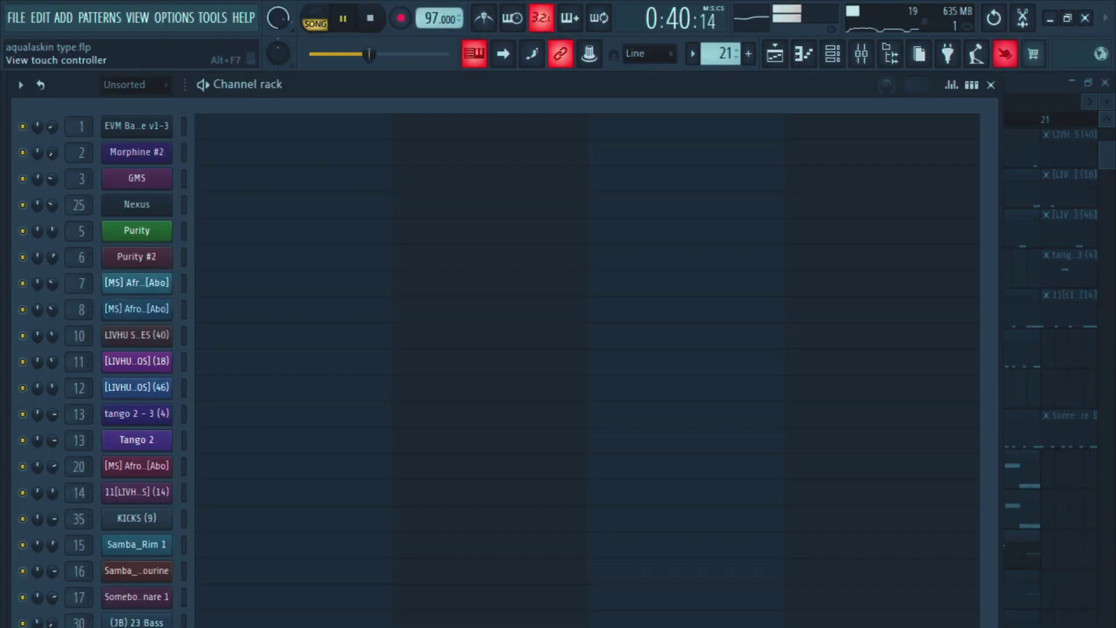
pyautogui.press('Escape')
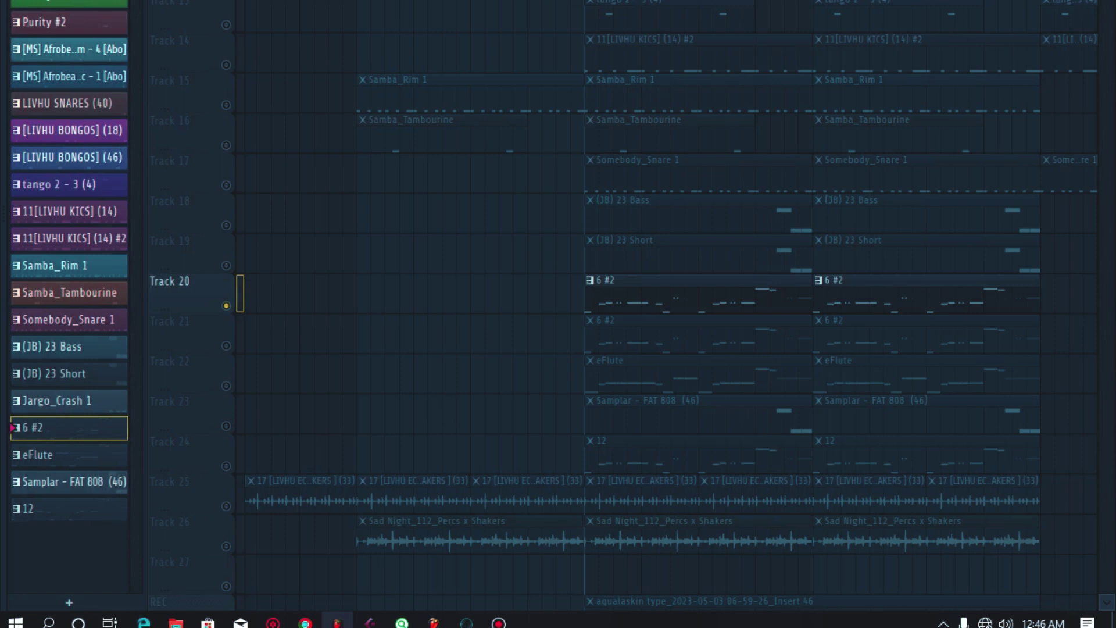
# Step: Solo 12 on Track 24, play it from bar 13, inspect its notes in the piano roll, and return to the playlist
pyautogui.press('space')
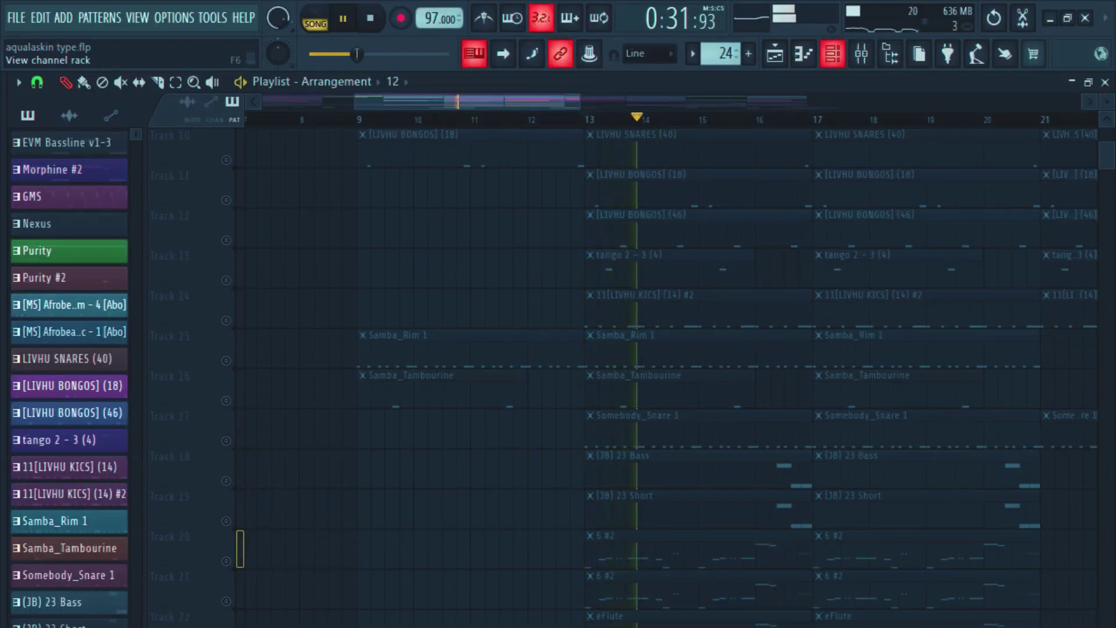
pyautogui.click(832, 53)
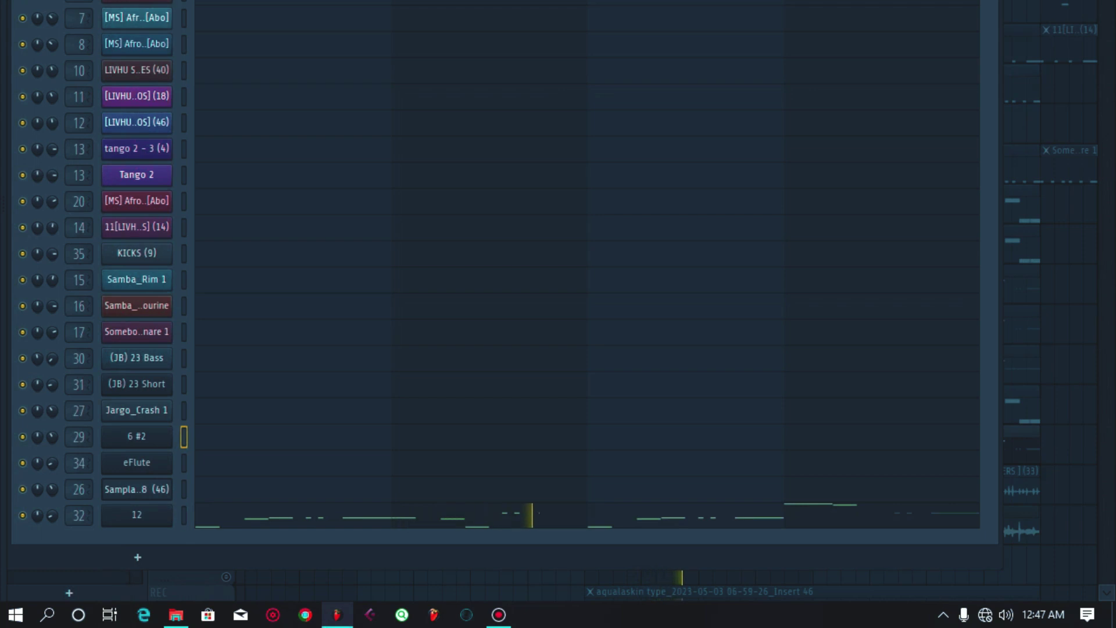
pyautogui.press('F7')
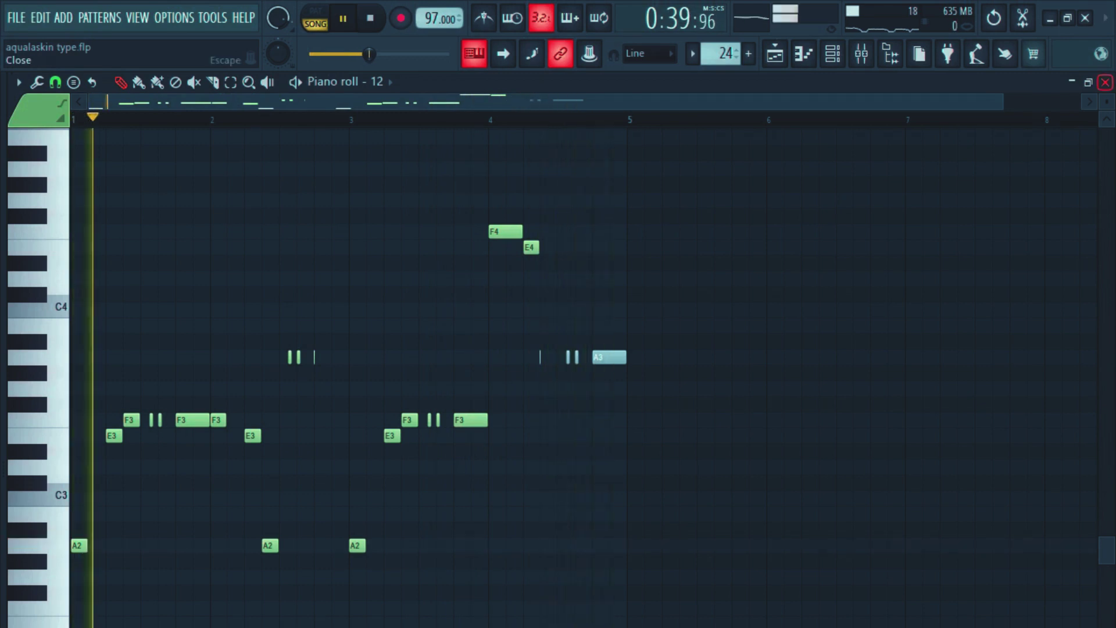
pyautogui.click(1105, 82)
pyautogui.press('F6')
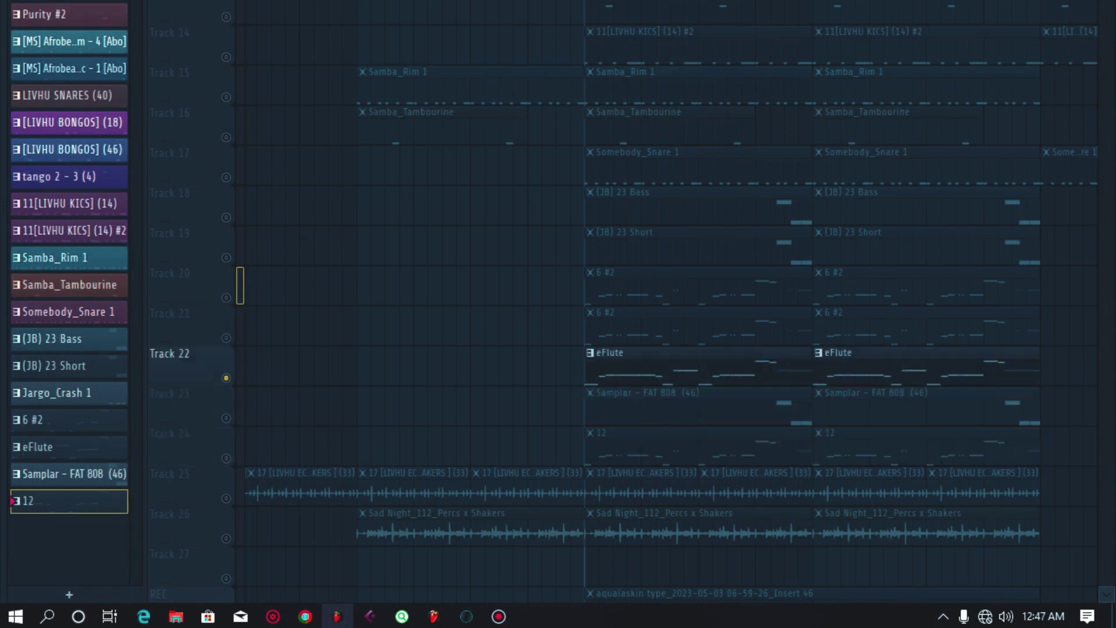
# Step: Solo eFlute on Track 22, play its pattern in the piano roll from bar 13, and return to the playlist
pyautogui.press('F7')
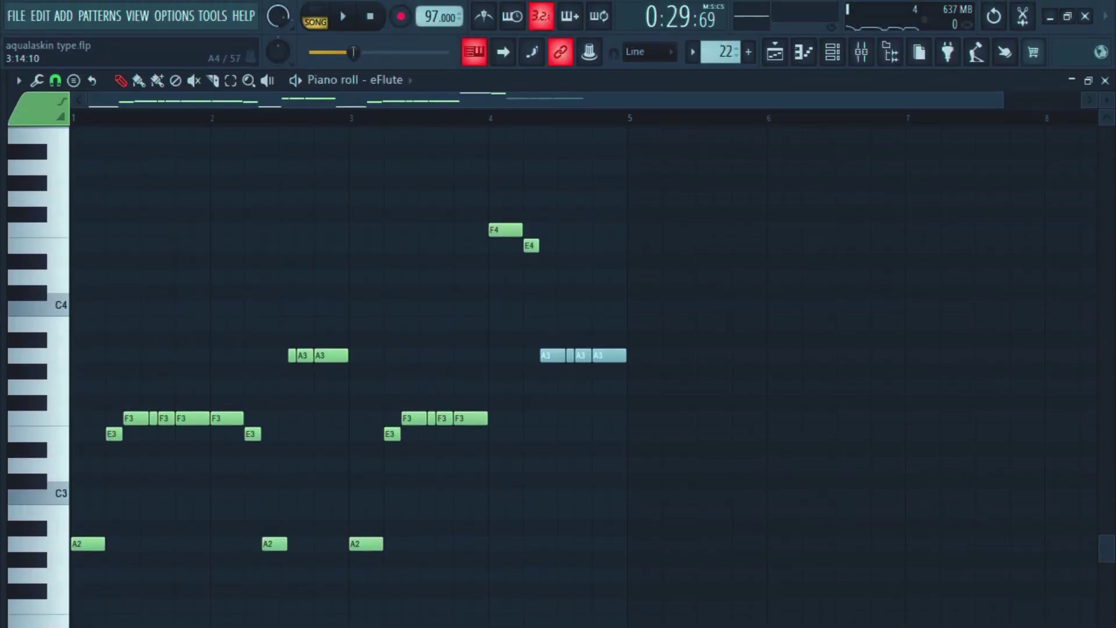
pyautogui.press('space')
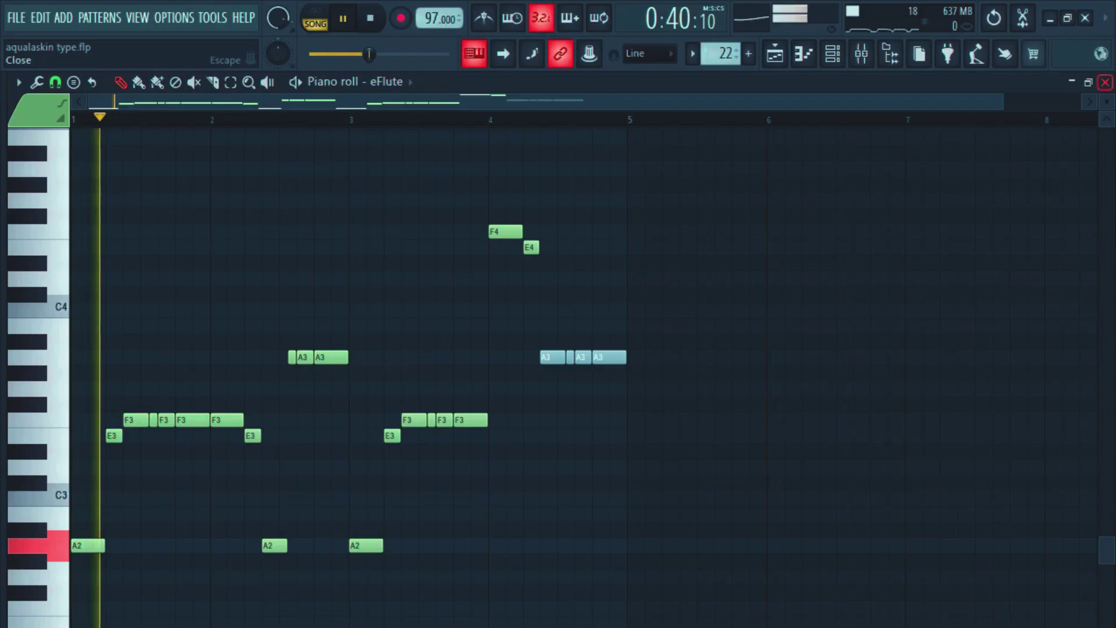
pyautogui.press('F6')
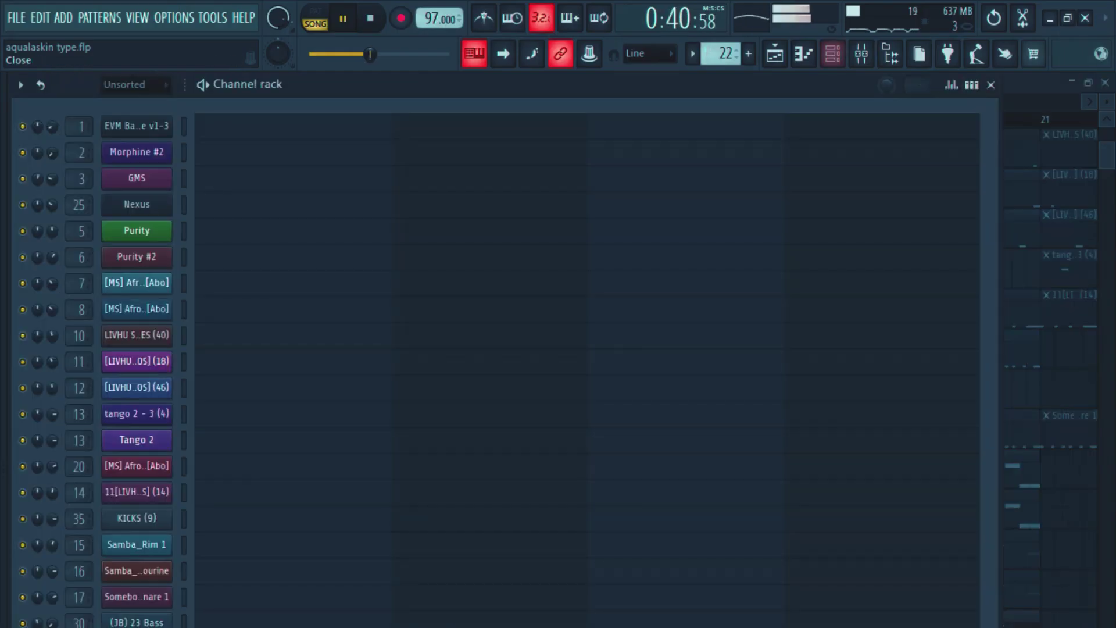
pyautogui.press('F5')
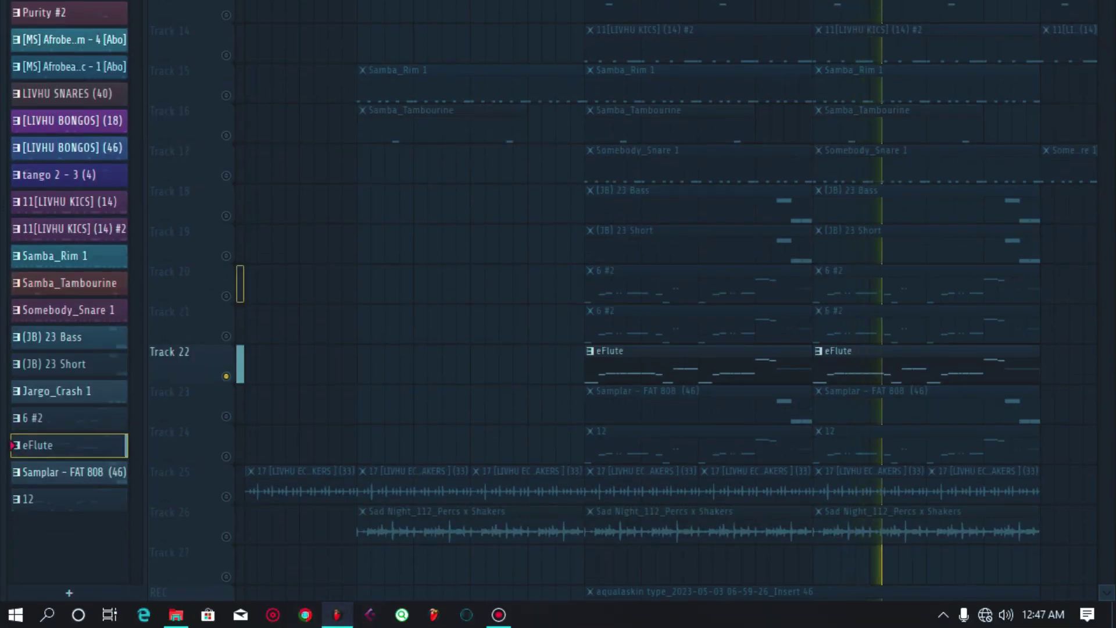
# Step: Unmute the percussion, bass, lead, 808 and shaker tracks from Track 15 to Track 26, and play from bar 13
pyautogui.click(226, 416)
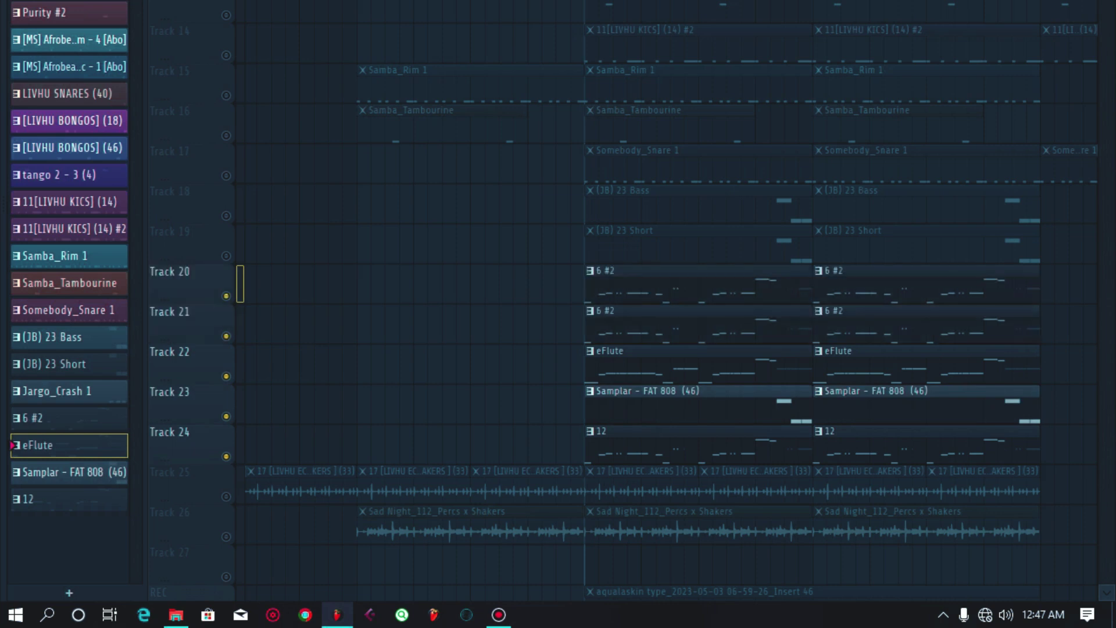
pyautogui.click(226, 216)
pyautogui.click(226, 175)
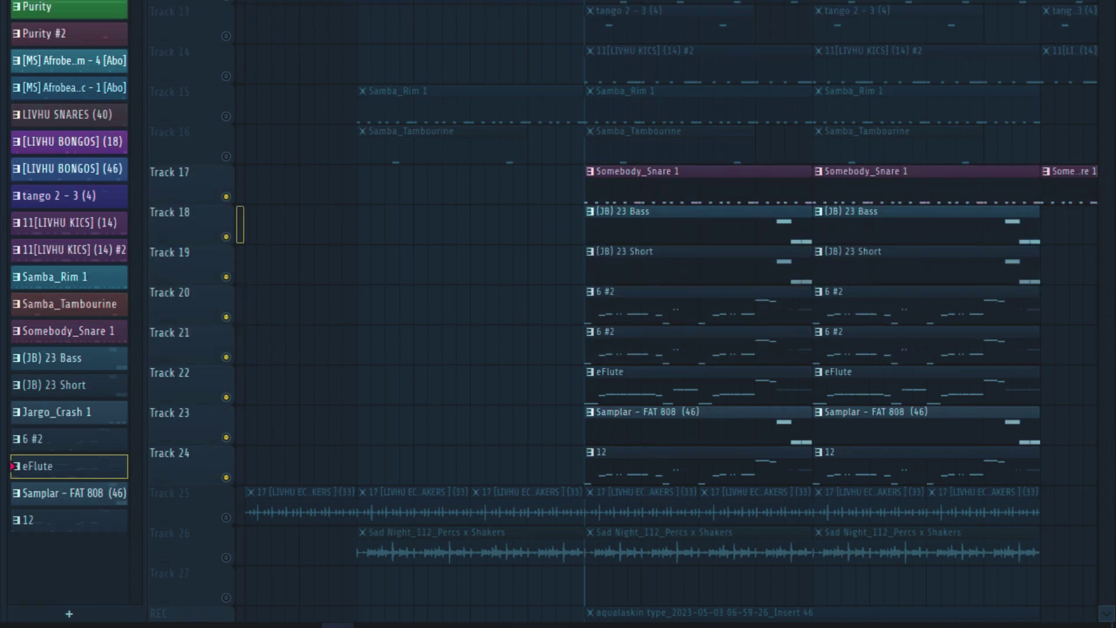
pyautogui.click(226, 135)
pyautogui.click(226, 178)
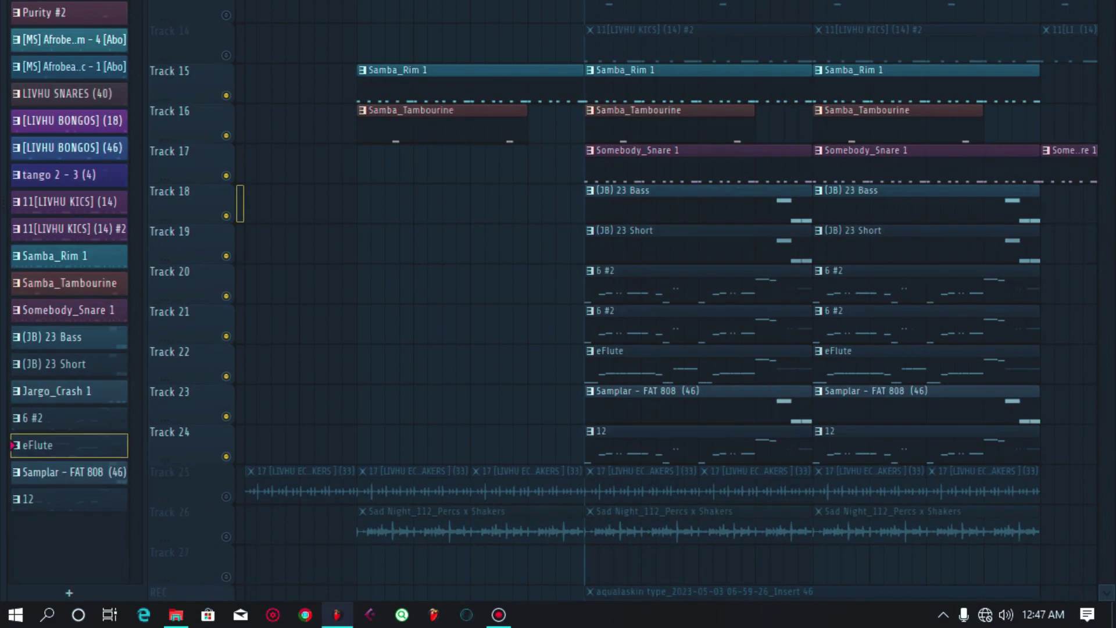
pyautogui.click(226, 496)
pyautogui.click(226, 536)
pyautogui.scroll(4, 666, 300)
pyautogui.press('space')
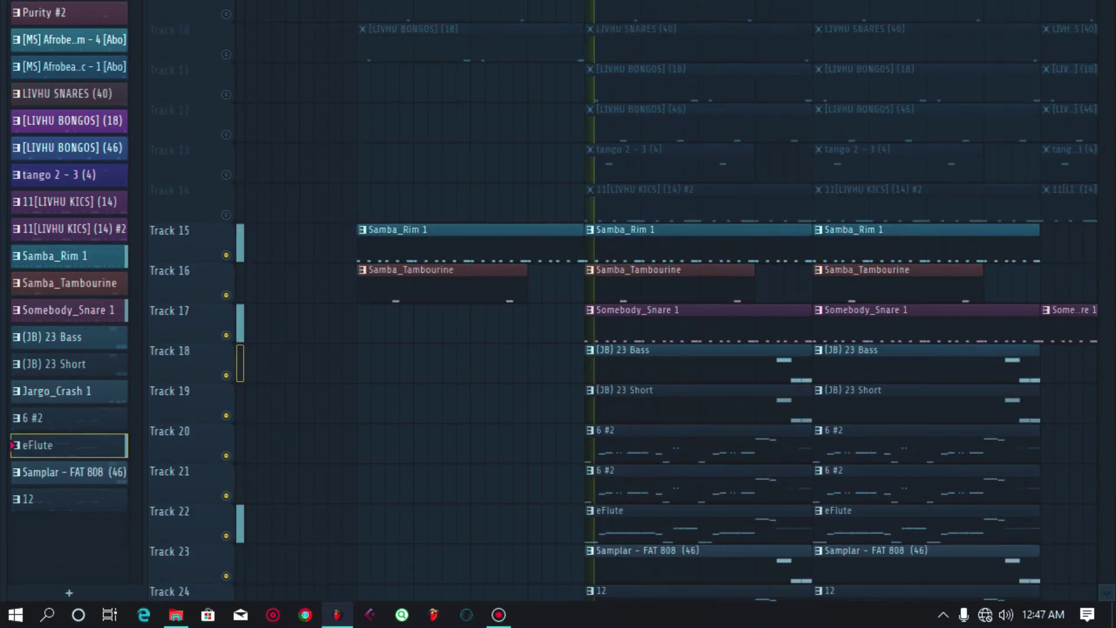
# Step: Unmute Jargo_Crash 1 on Track 29 during playback
pyautogui.scroll(-5, 611, 300)
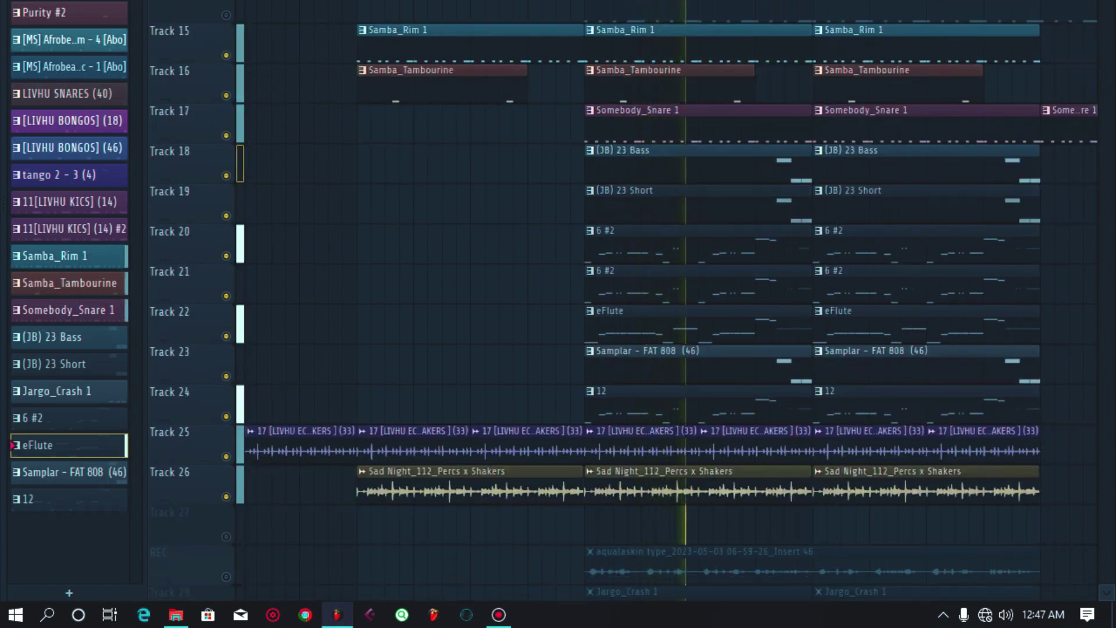
pyautogui.scroll(-3, 610, 301)
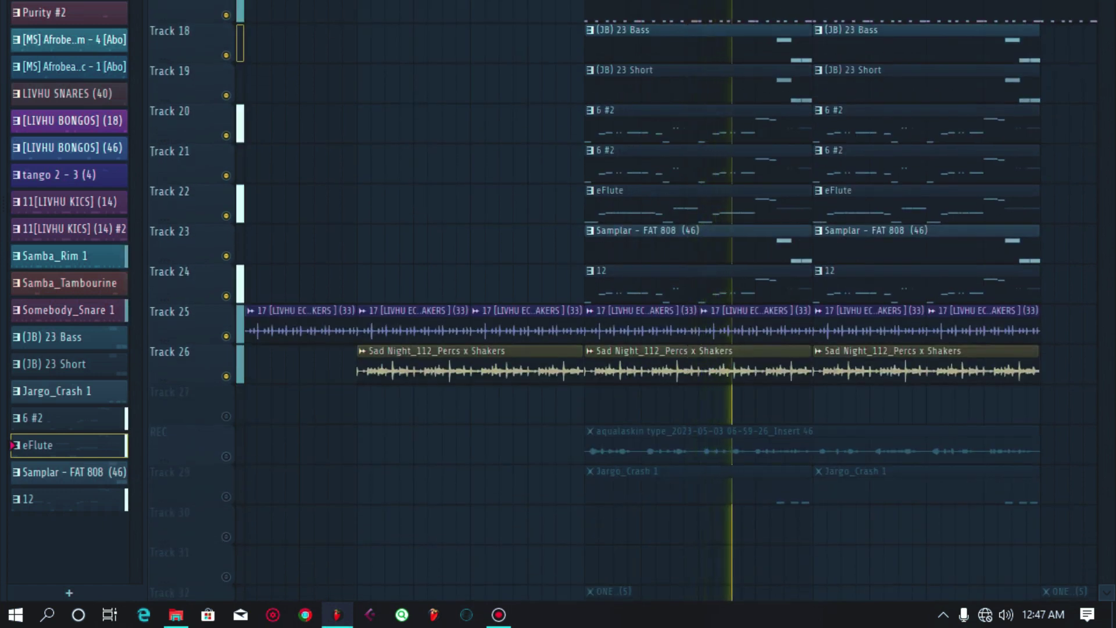
pyautogui.click(226, 496)
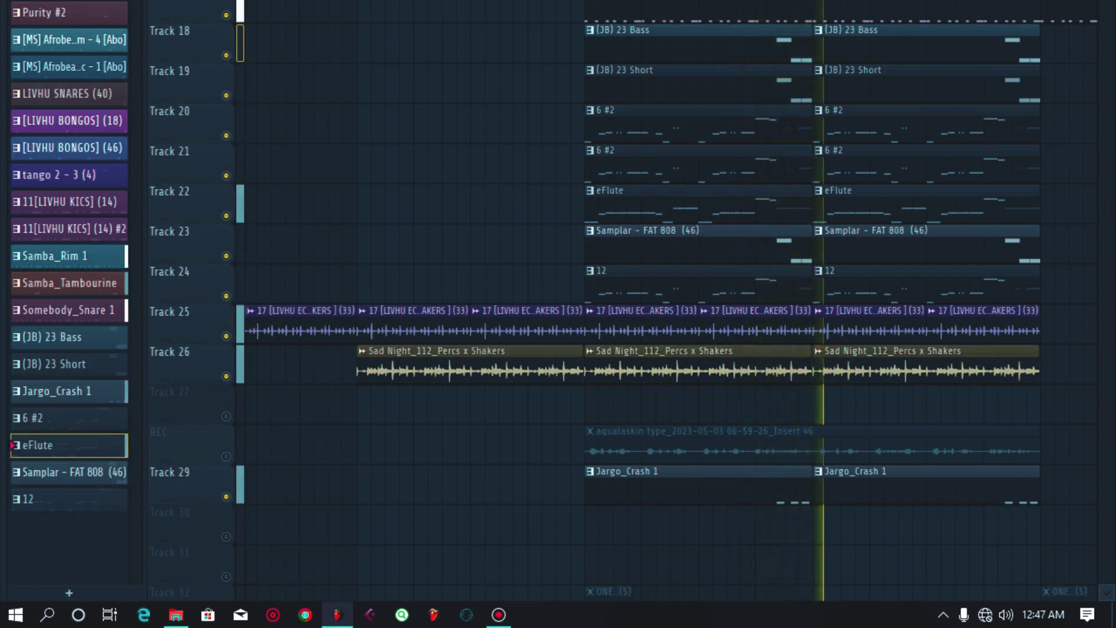
# Step: Unmute the kicks, tango, bongos, snares, Afrobeat percussion and Purity #2 on Tracks 7 to 14
pyautogui.scroll(10, 668, 313)
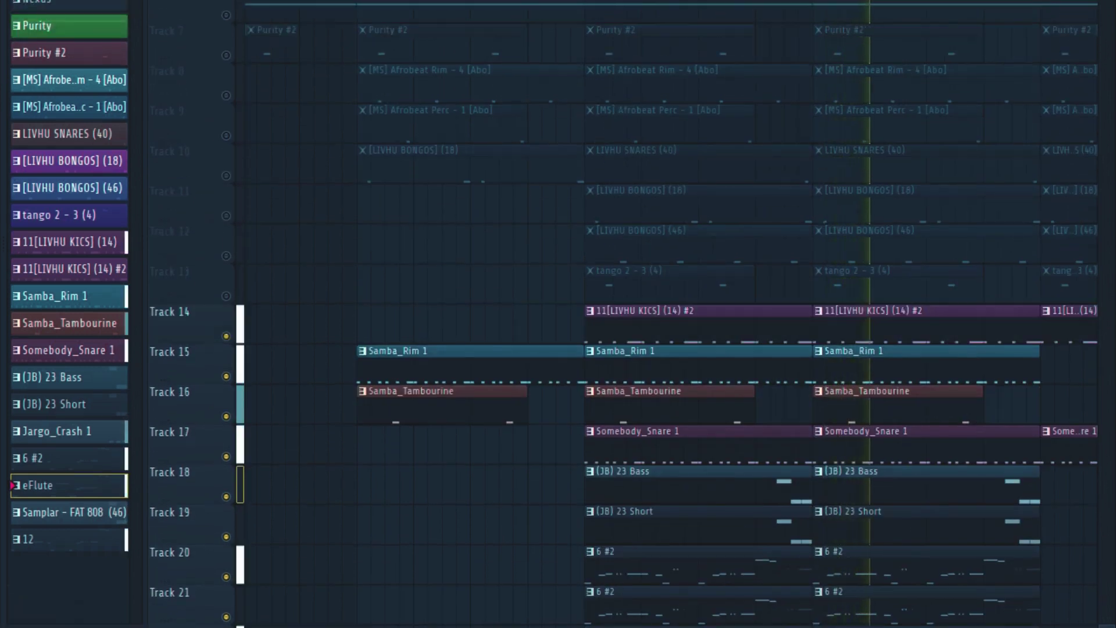
pyautogui.click(226, 216)
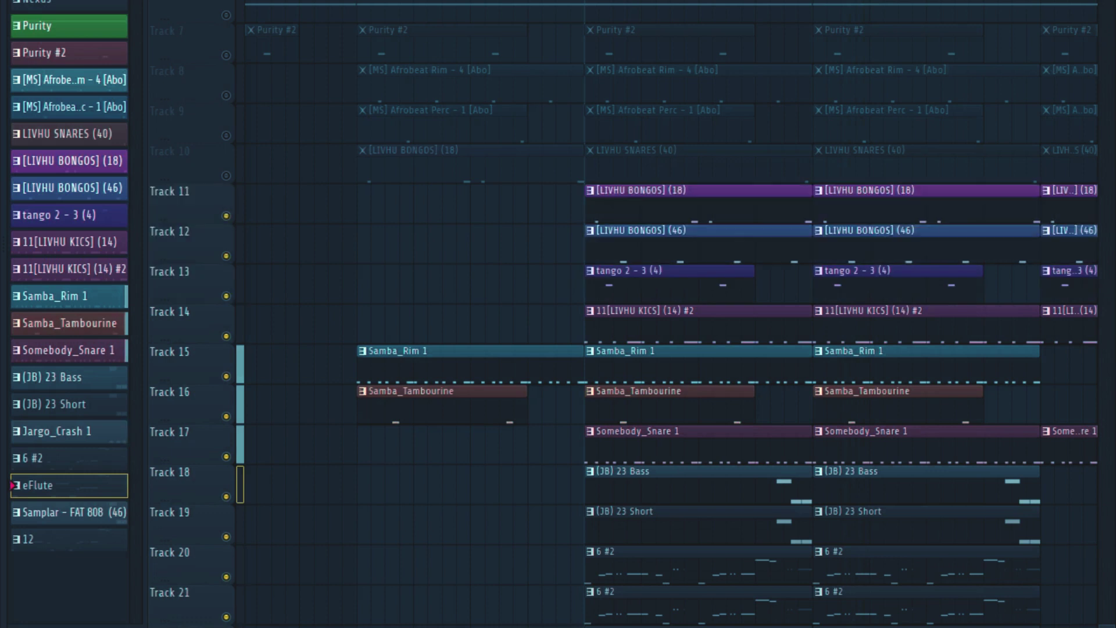
pyautogui.click(226, 176)
pyautogui.scroll(3, 558, 314)
pyautogui.click(226, 153)
pyautogui.click(226, 148)
pyautogui.click(226, 112)
# Step: Unmute Purity on Track 6, Nexus on Track 5 and GMS (consolidated) on Track 3, and play from bar 13
pyautogui.scroll(3, 558, 314)
pyautogui.click(226, 246)
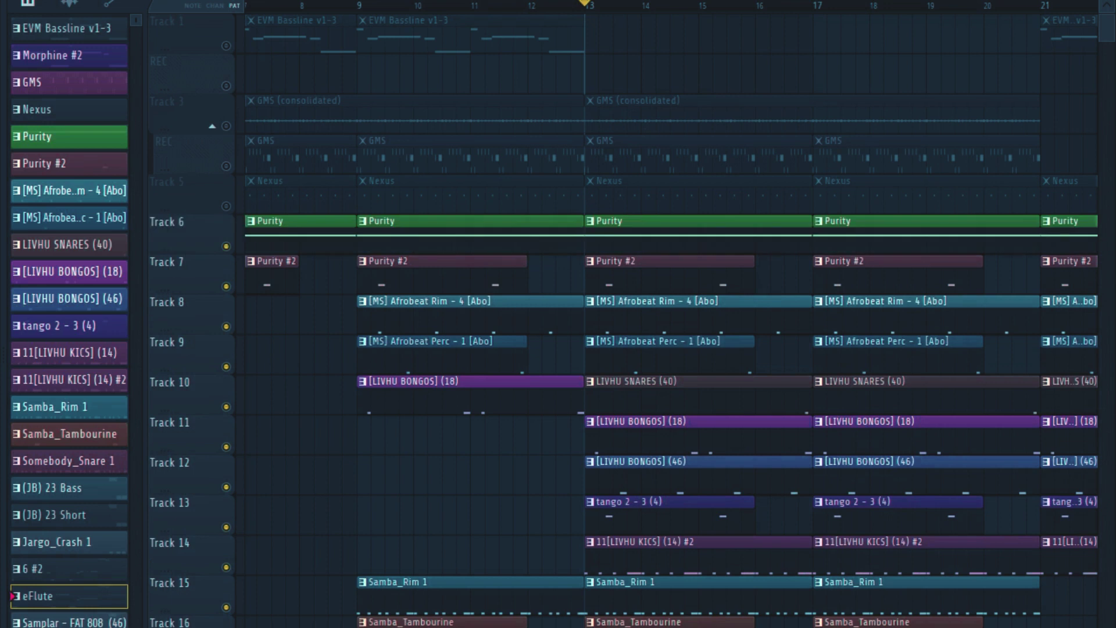
pyautogui.click(227, 166)
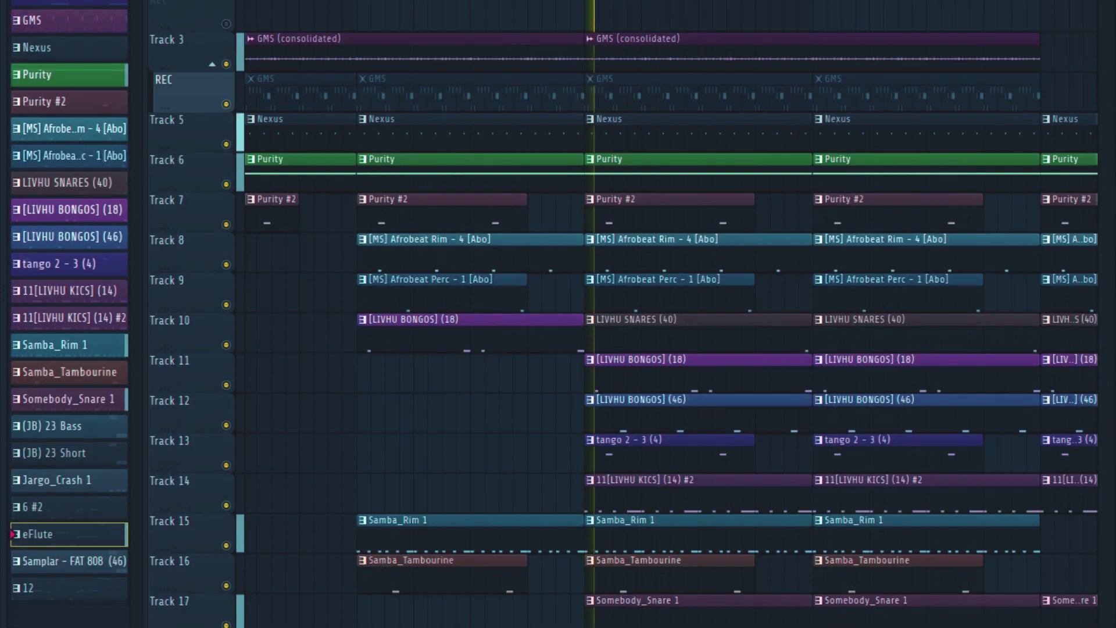
# Step: Listen to the combined layers from bar 13 while looking over the tracks down to the crash and one-shot effects
pyautogui.scroll(-3, 668, 349)
pyautogui.scroll(-5, 668, 349)
pyautogui.scroll(-3, 668, 314)
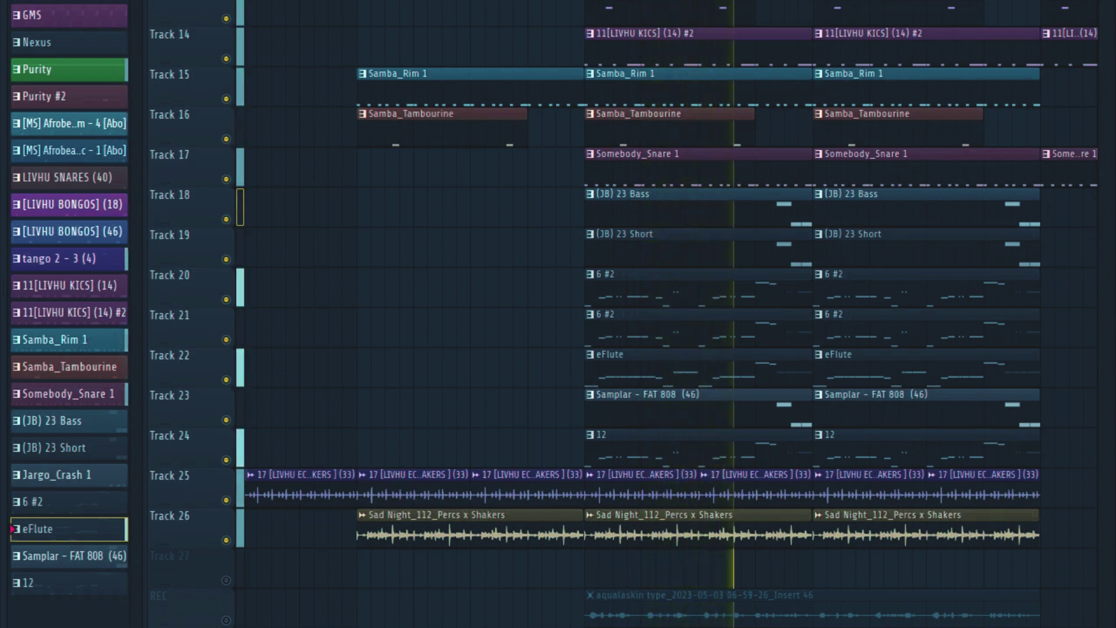
pyautogui.scroll(-7, 668, 314)
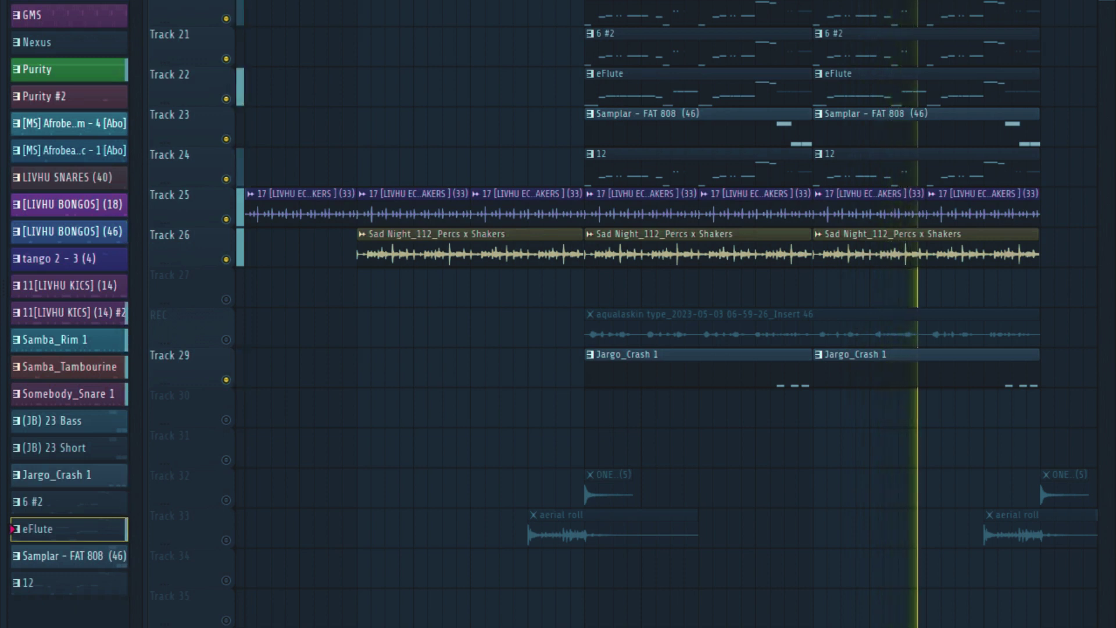
pyautogui.scroll(2, 640, 314)
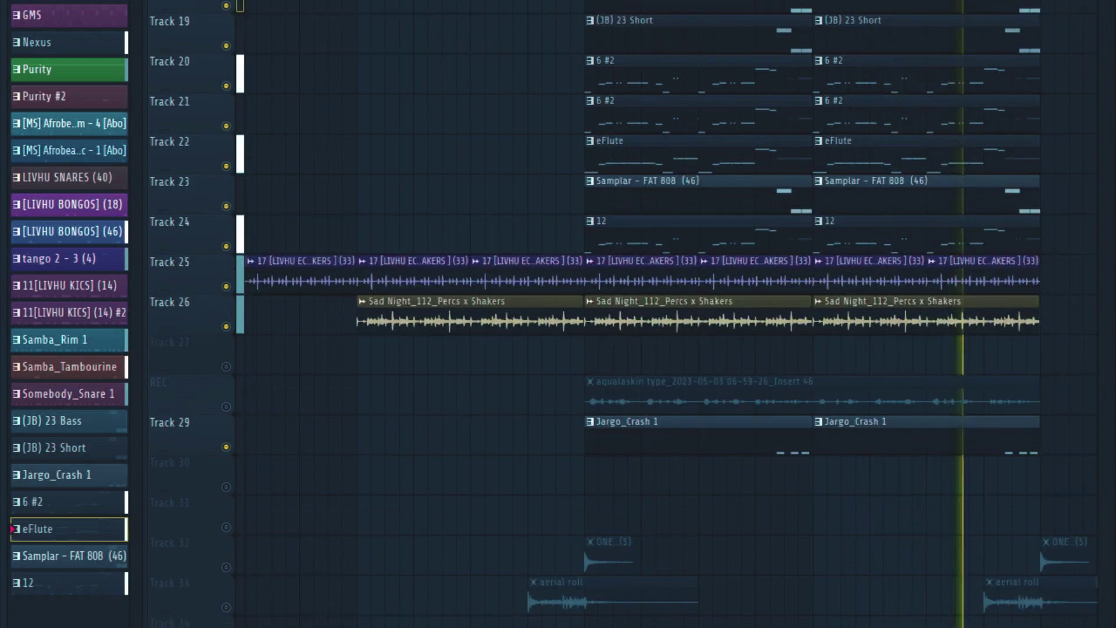
pyautogui.scroll(1, 639, 314)
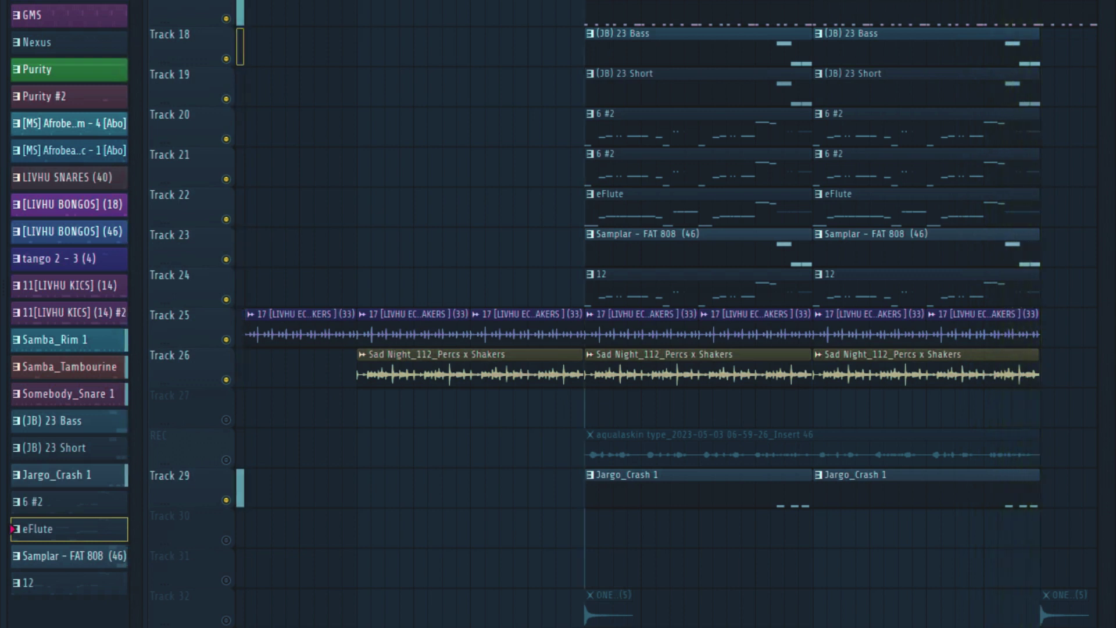
pyautogui.rightClick(227, 460)
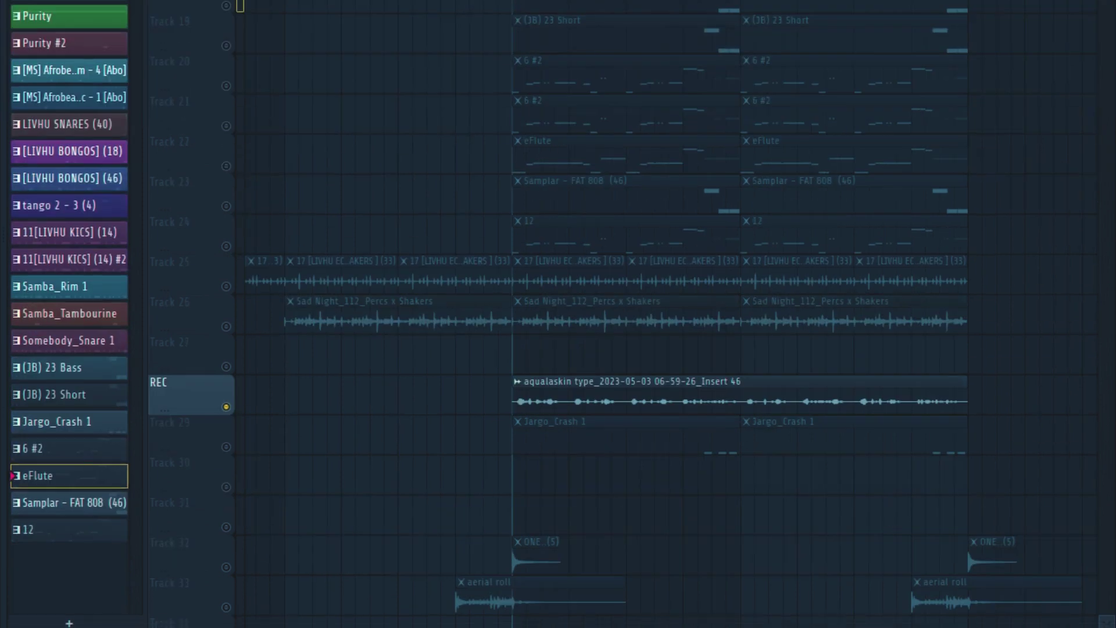
pyautogui.doubleClick(537, 381)
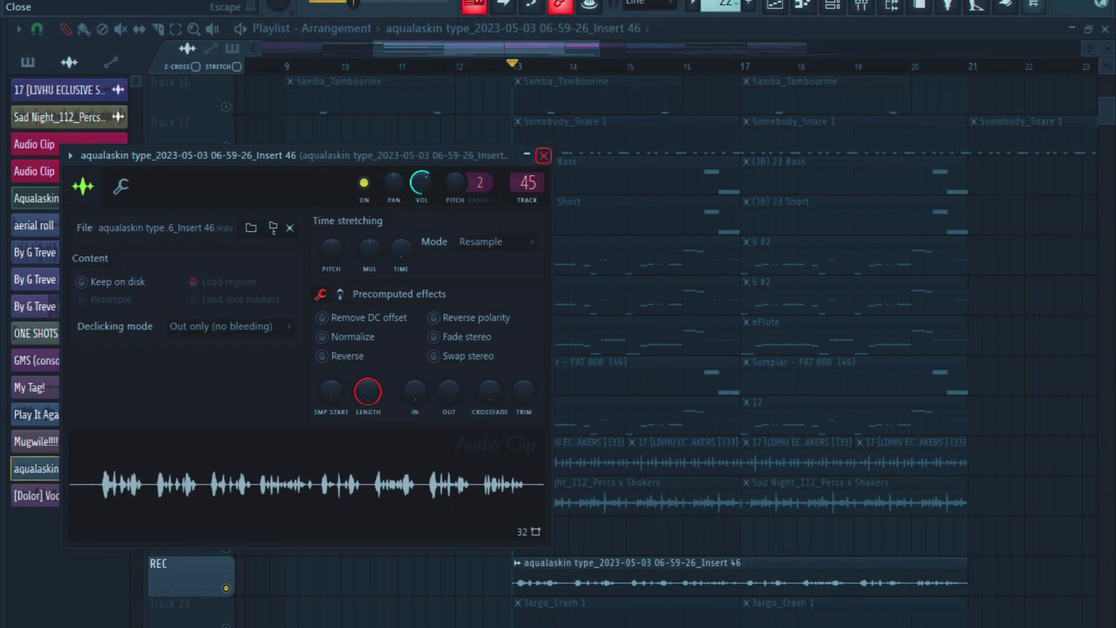
pyautogui.click(544, 155)
pyautogui.hscroll(3, 671, 361)
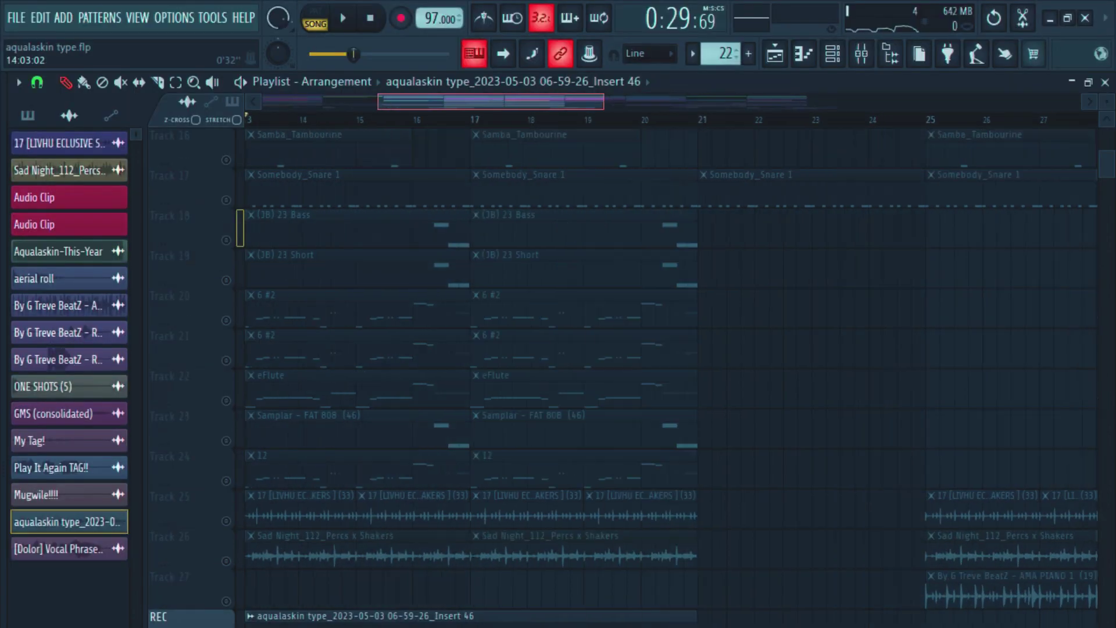
pyautogui.hscroll(-2, 672, 361)
pyautogui.hscroll(1, 672, 357)
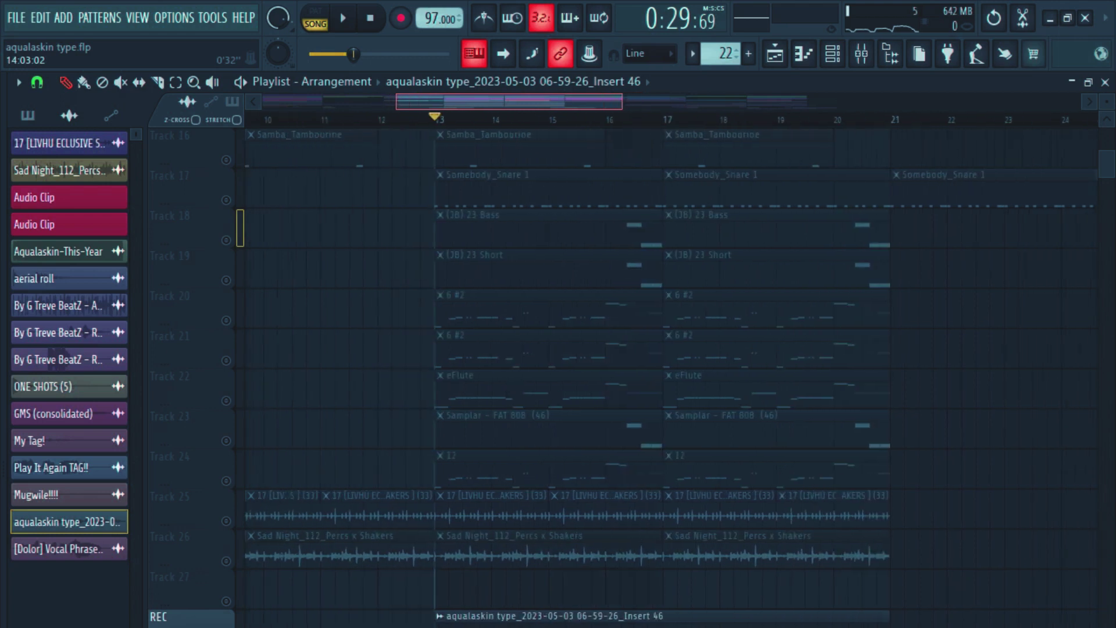
pyautogui.hscroll(2, 671, 360)
pyautogui.hscroll(-4, 671, 361)
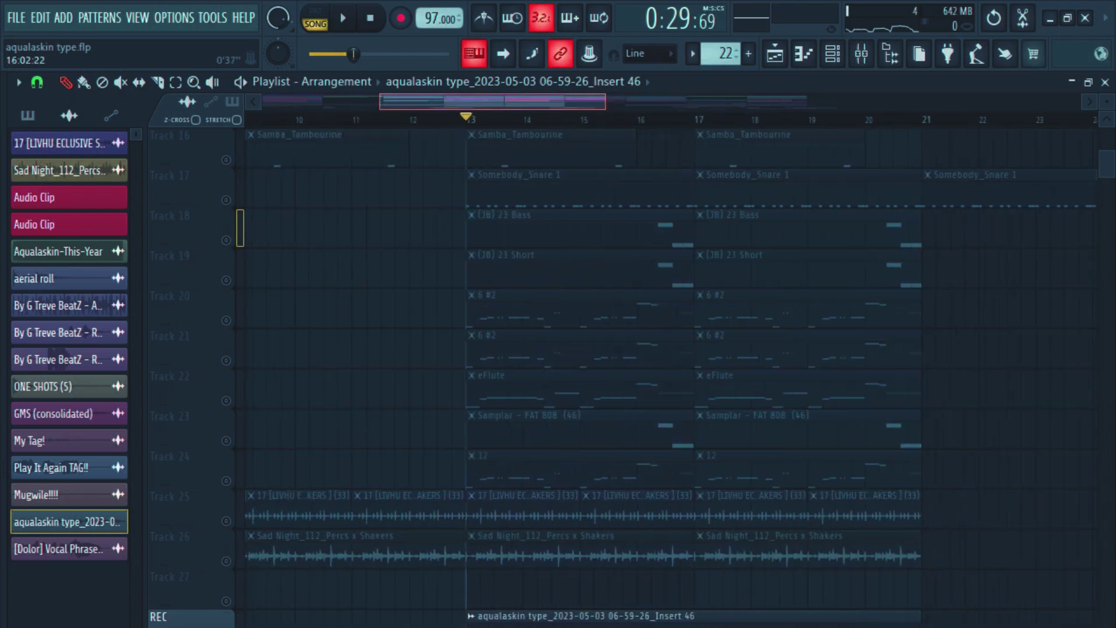
pyautogui.hscroll(1, 671, 360)
pyautogui.hscroll(-3, 672, 360)
pyautogui.hscroll(6, 671, 360)
pyautogui.hscroll(-4, 671, 360)
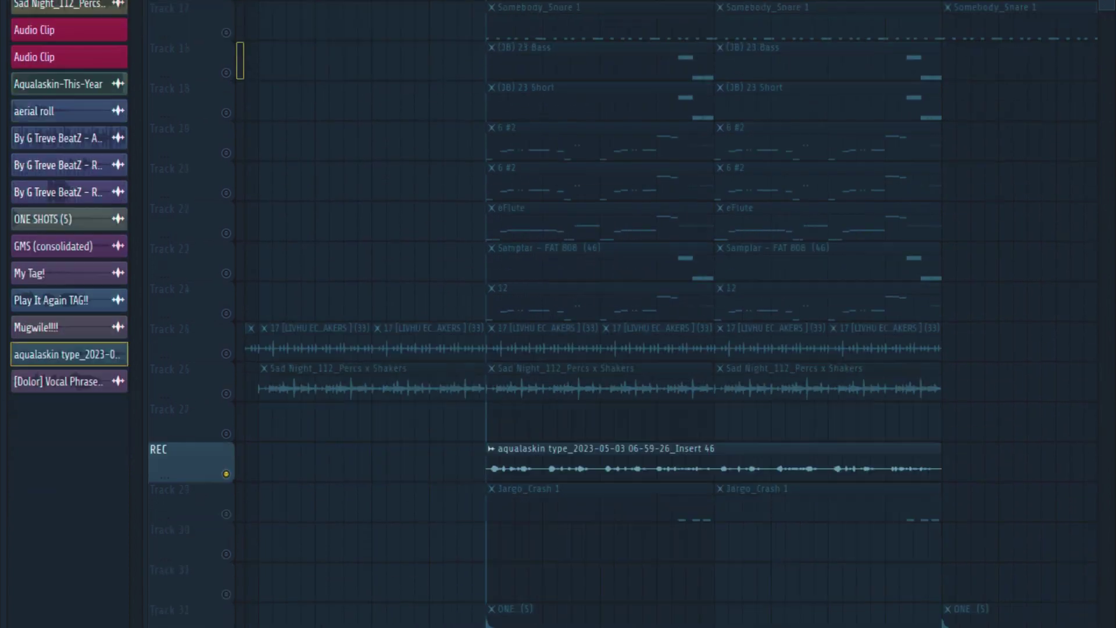
# Step: Examine the effect chain on the aqualaskin type_Insert 46 mixer insert while playing the soloed recording
pyautogui.press('F9')
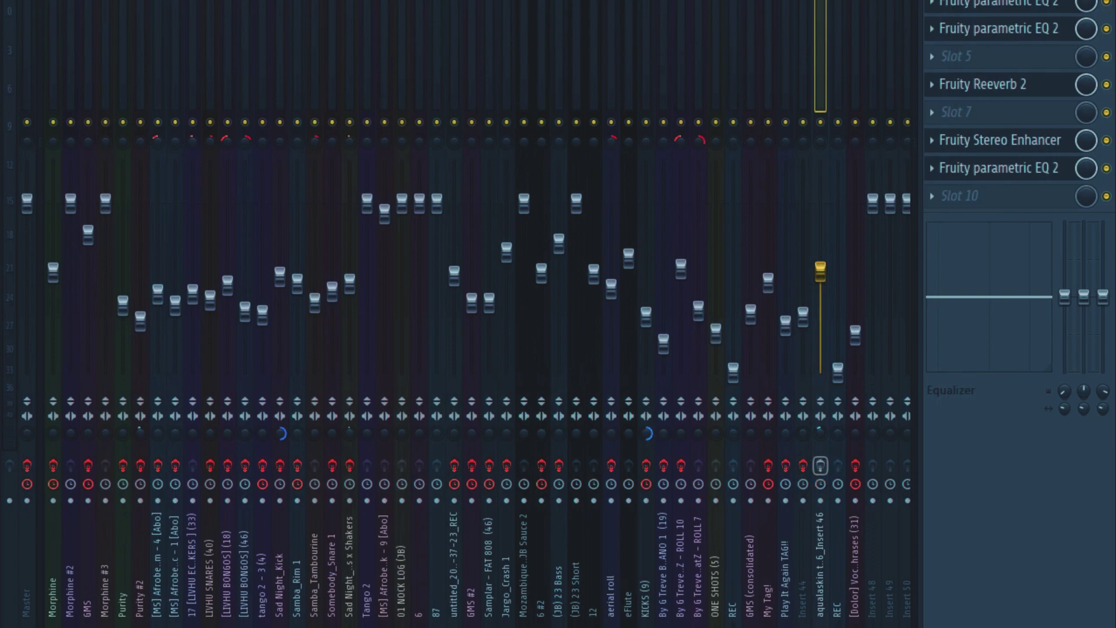
pyautogui.press('F9')
pyautogui.click(543, 179)
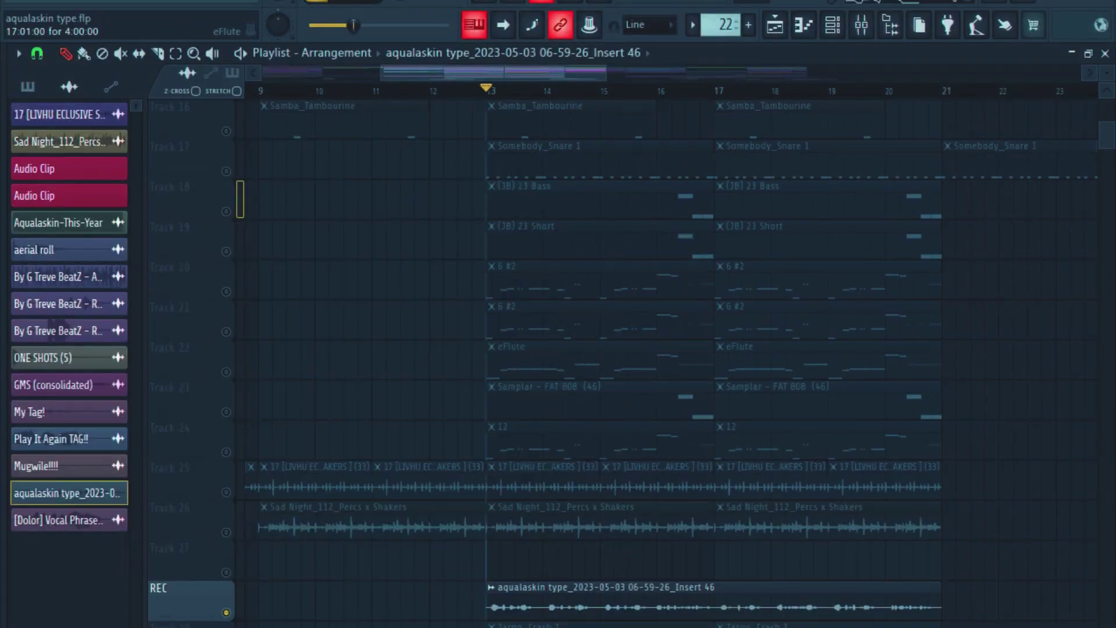
pyautogui.press('F9')
pyautogui.press('space')
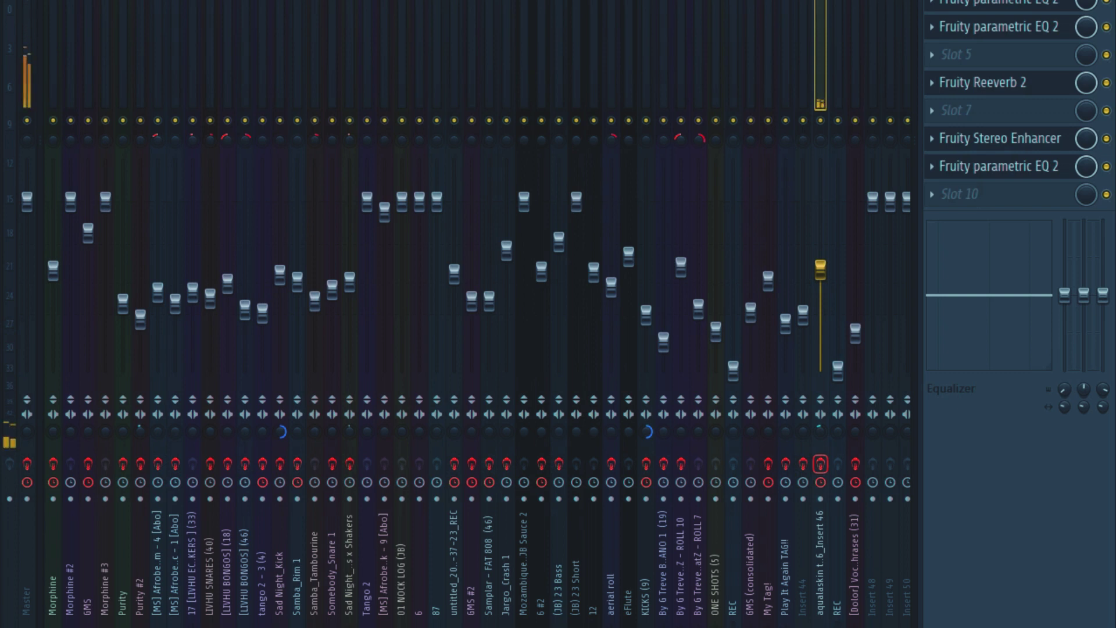
pyautogui.press('F9')
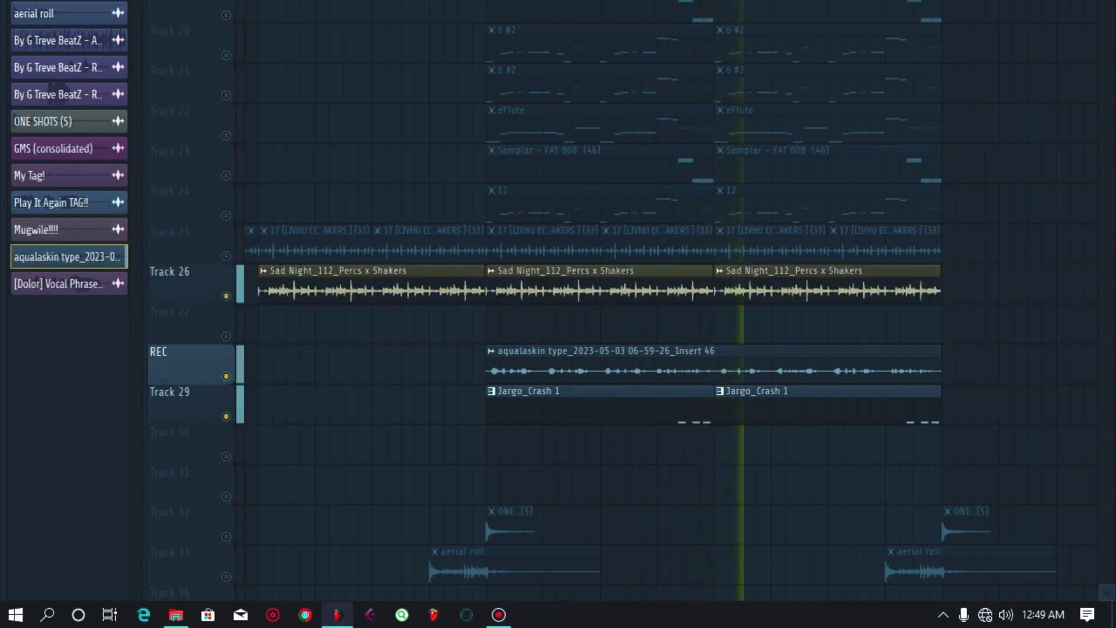
# Step: Stop playback and unmute the percussion, kick, snare and bass layers on Tracks 9 to 18
pyautogui.press('space')
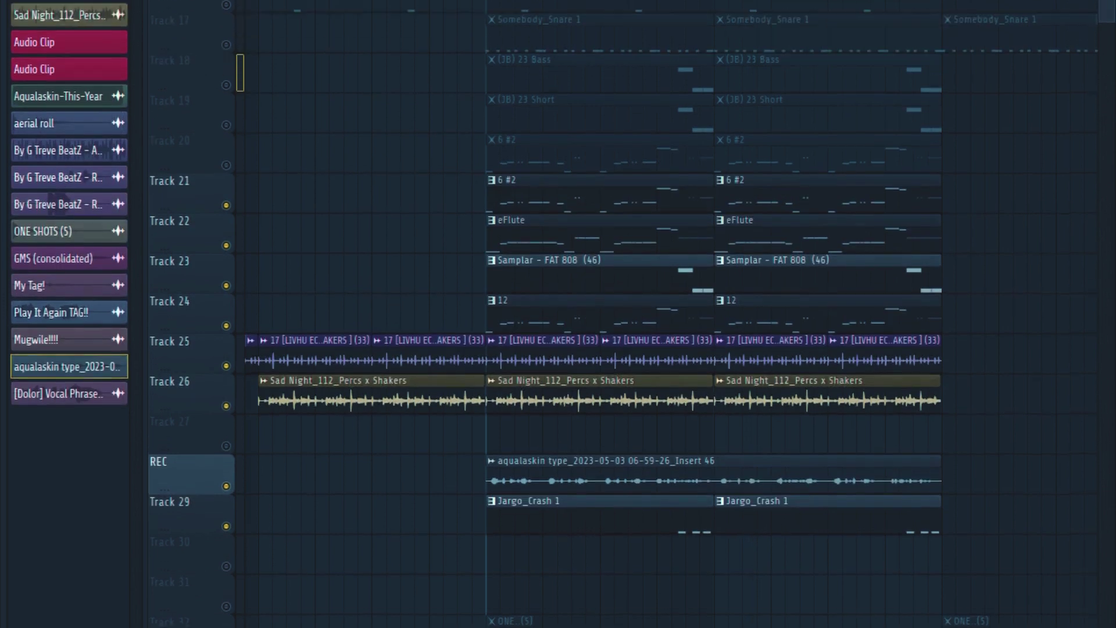
pyautogui.scroll(4, 622, 314)
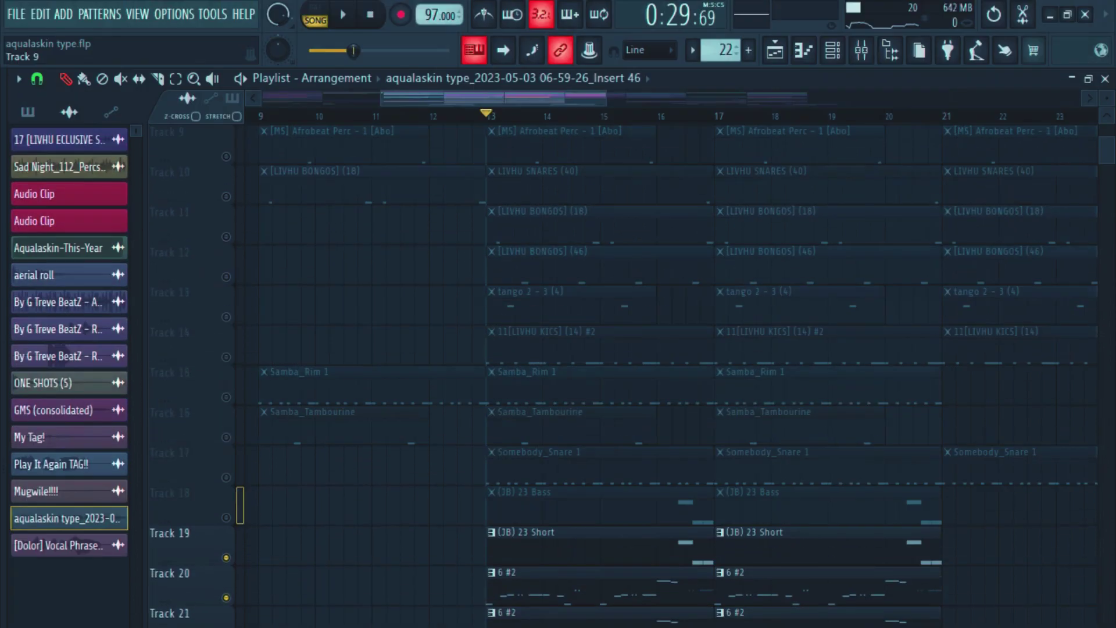
pyautogui.moveTo(226, 517); pyautogui.dragTo(226, 157)
pyautogui.scroll(-5, 518, 314)
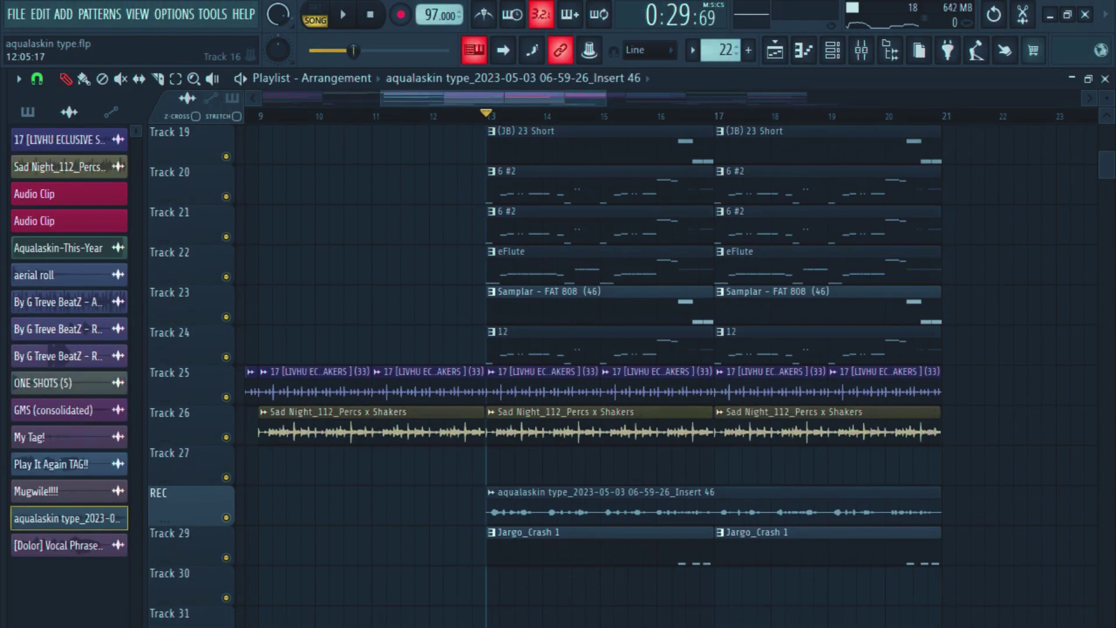
# Step: Play all the layers together from bar 13 and look over the tracks down to the aerial roll
pyautogui.press('space')
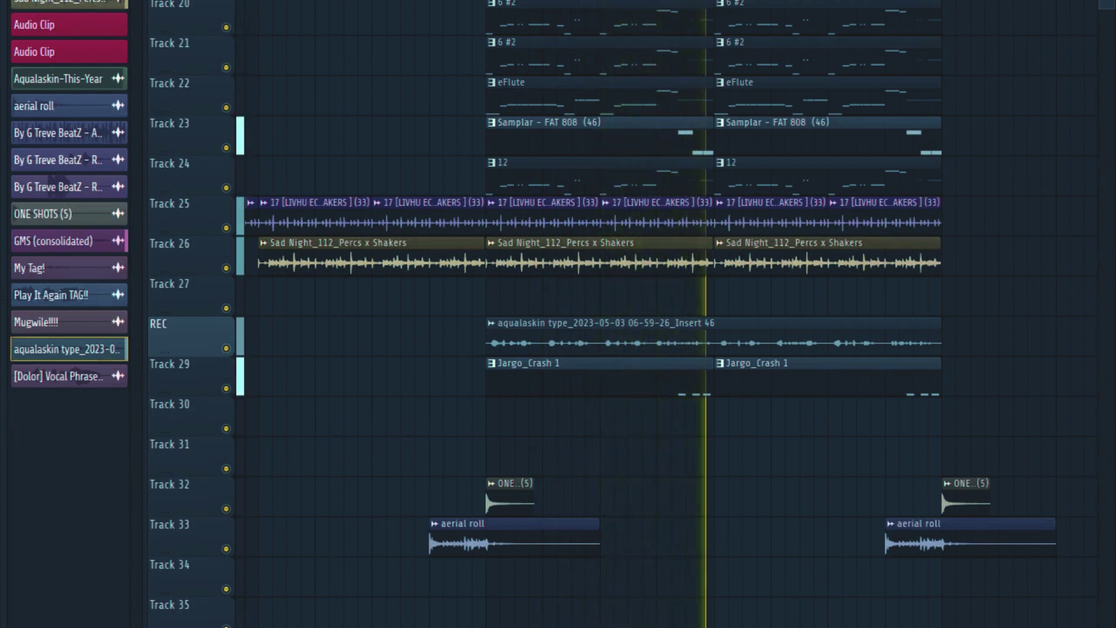
pyautogui.scroll(8, 623, 314)
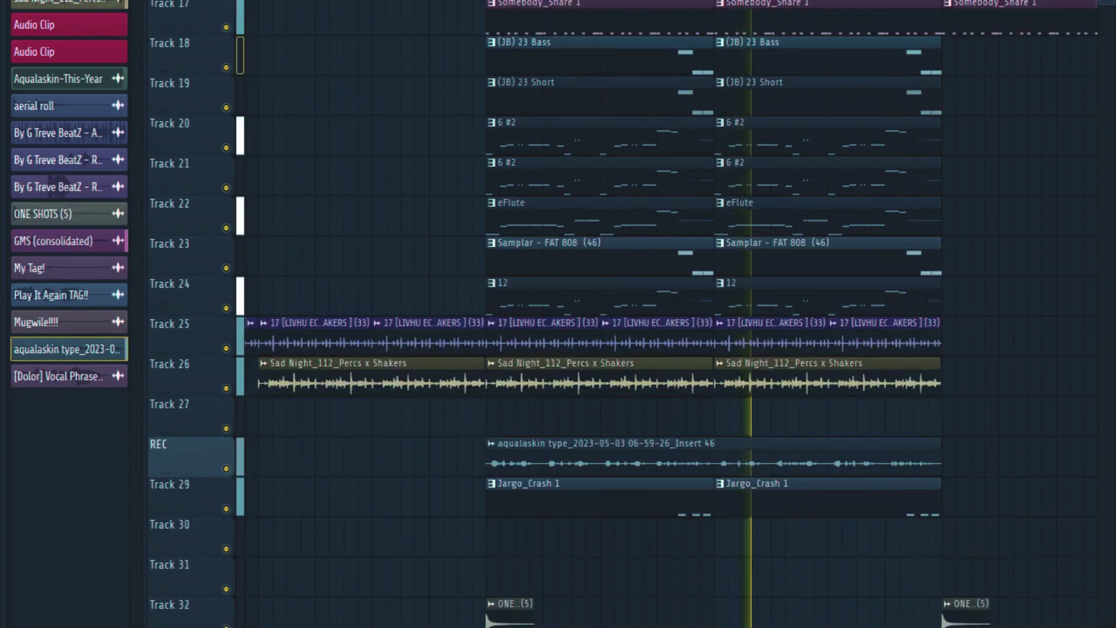
pyautogui.scroll(6, 623, 314)
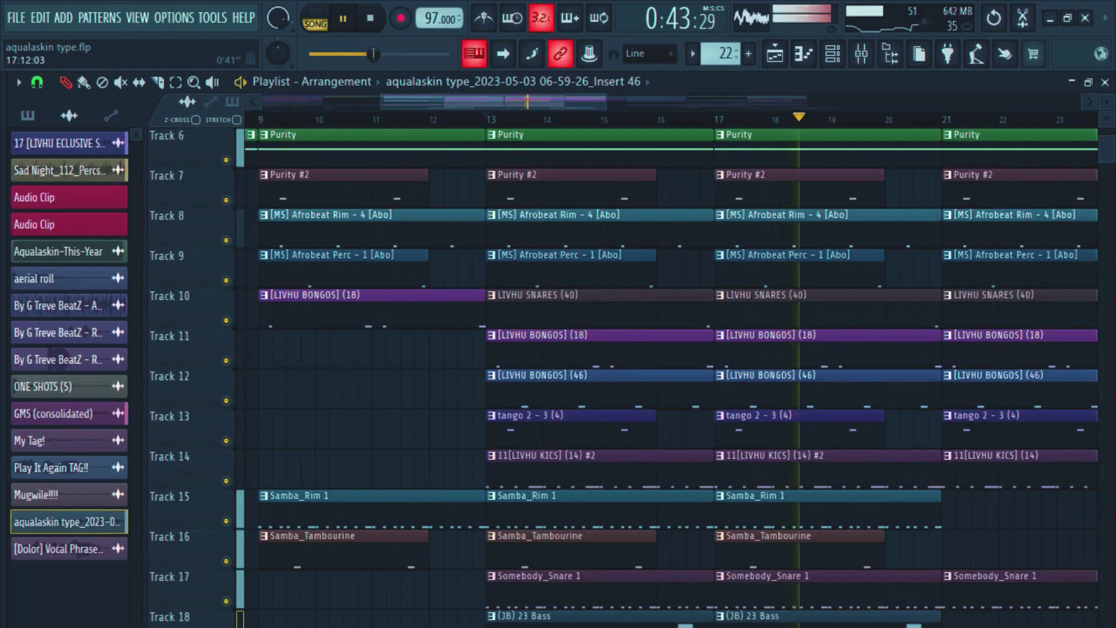
pyautogui.hscroll(3, 671, 372)
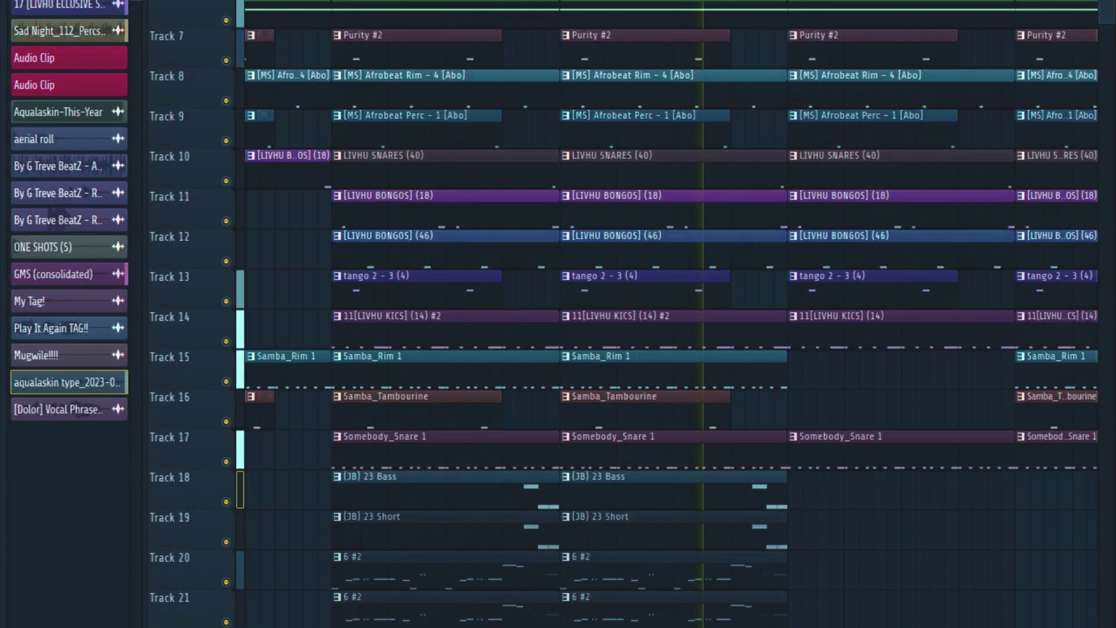
pyautogui.scroll(-6, 623, 314)
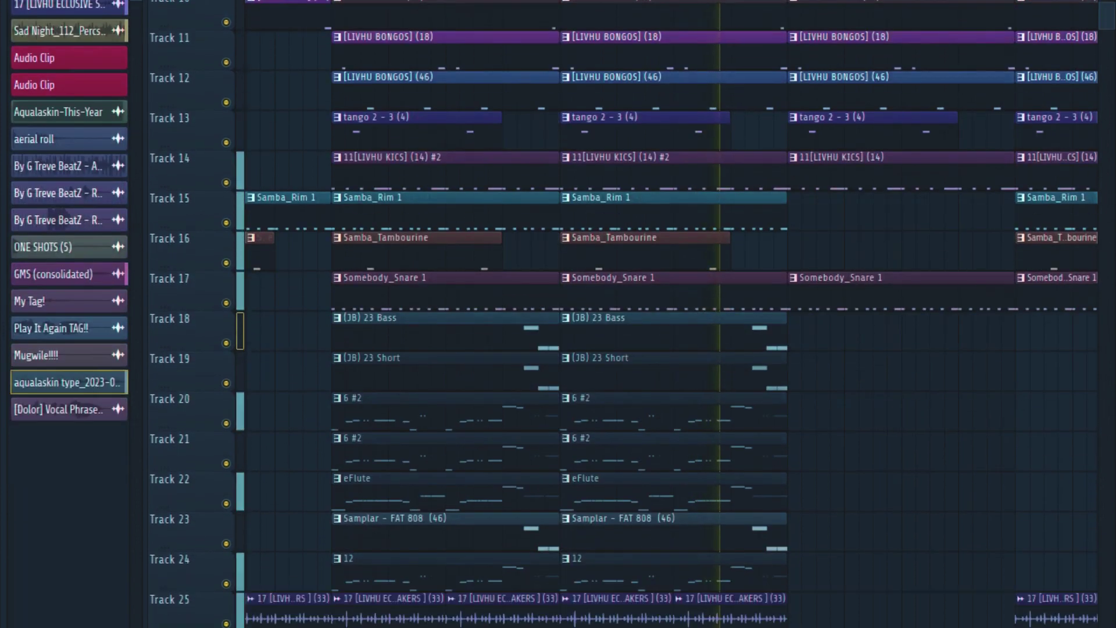
pyautogui.scroll(-7, 623, 314)
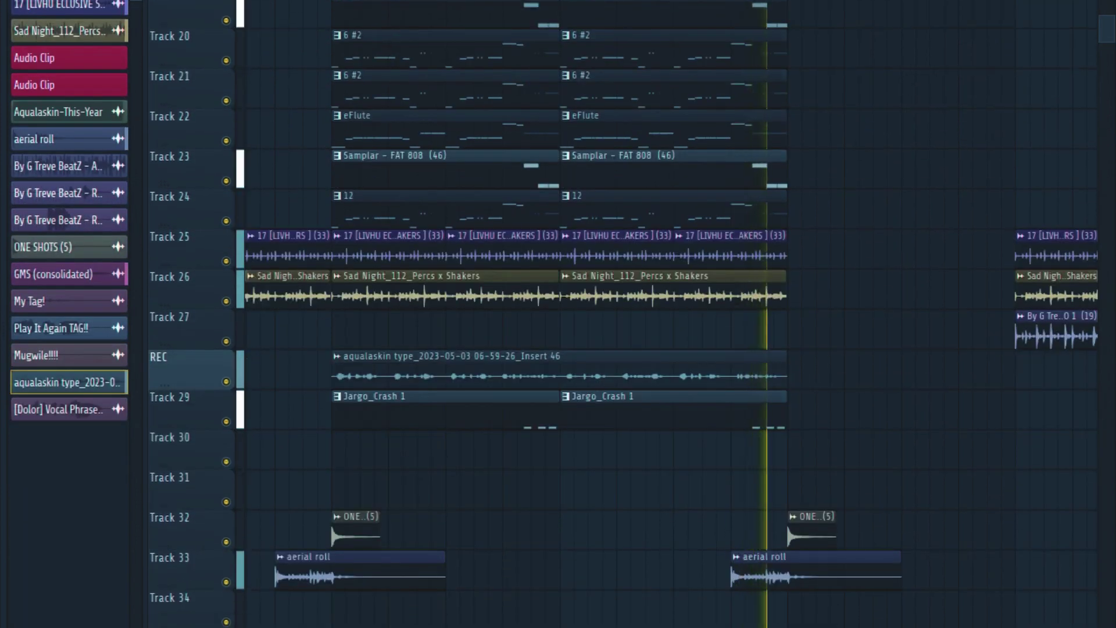
pyautogui.press('space')
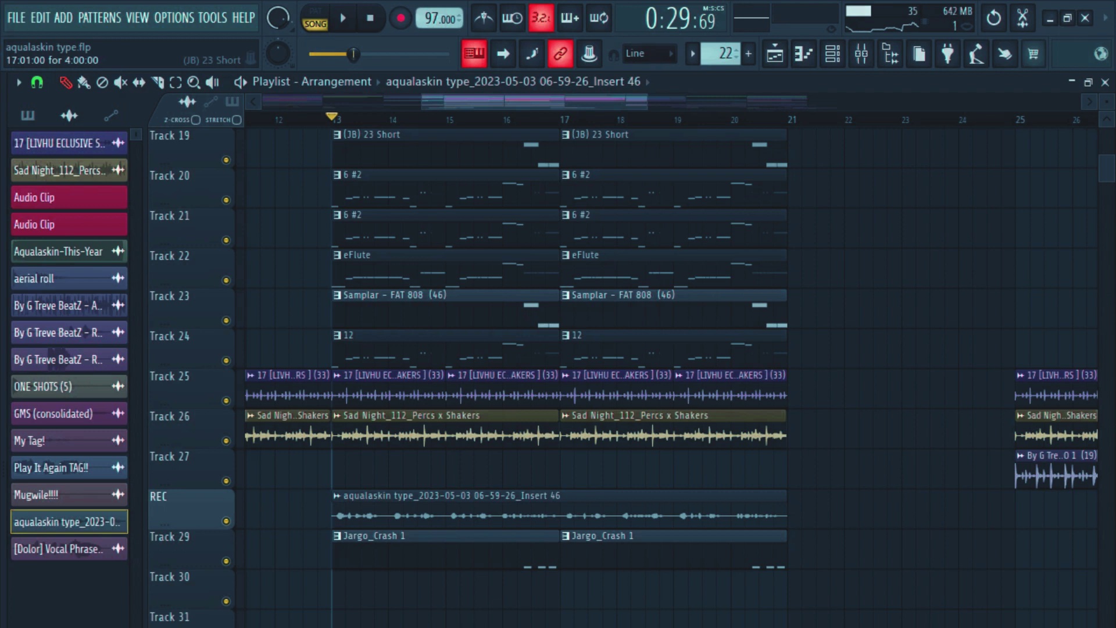
# Step: Set the playback position to bar 21 and look over that section's tracks from EVM Bassline v1-3 down to the bass
pyautogui.moveTo(554, 101); pyautogui.dragTo(602, 101)
pyautogui.scroll(4, 788, 418)
pyautogui.scroll(15, 671, 360)
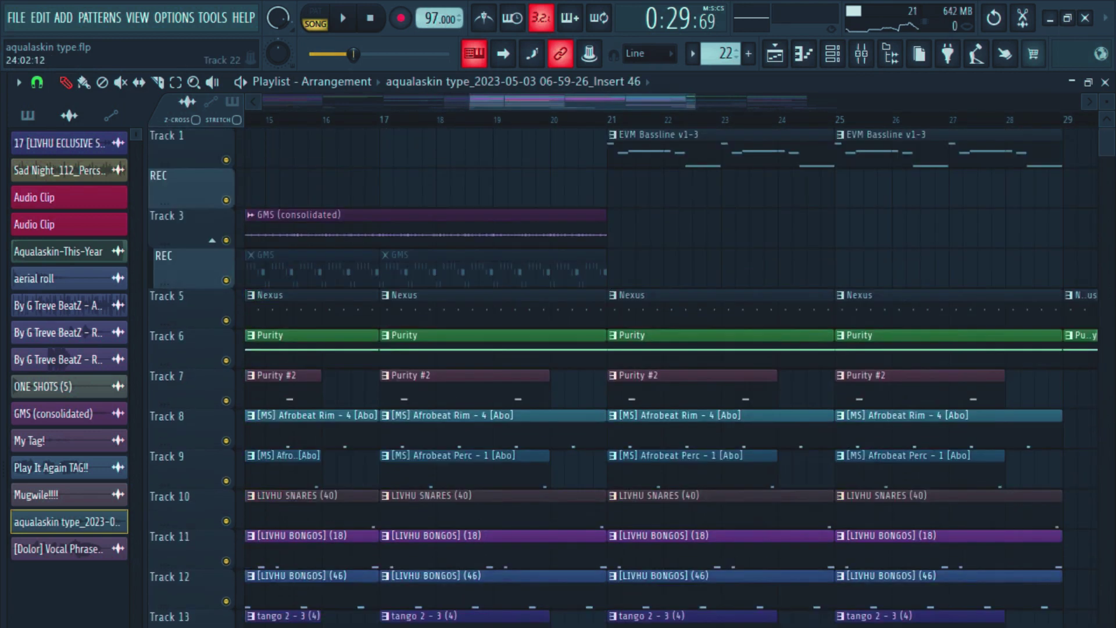
pyautogui.scroll(-3, 671, 360)
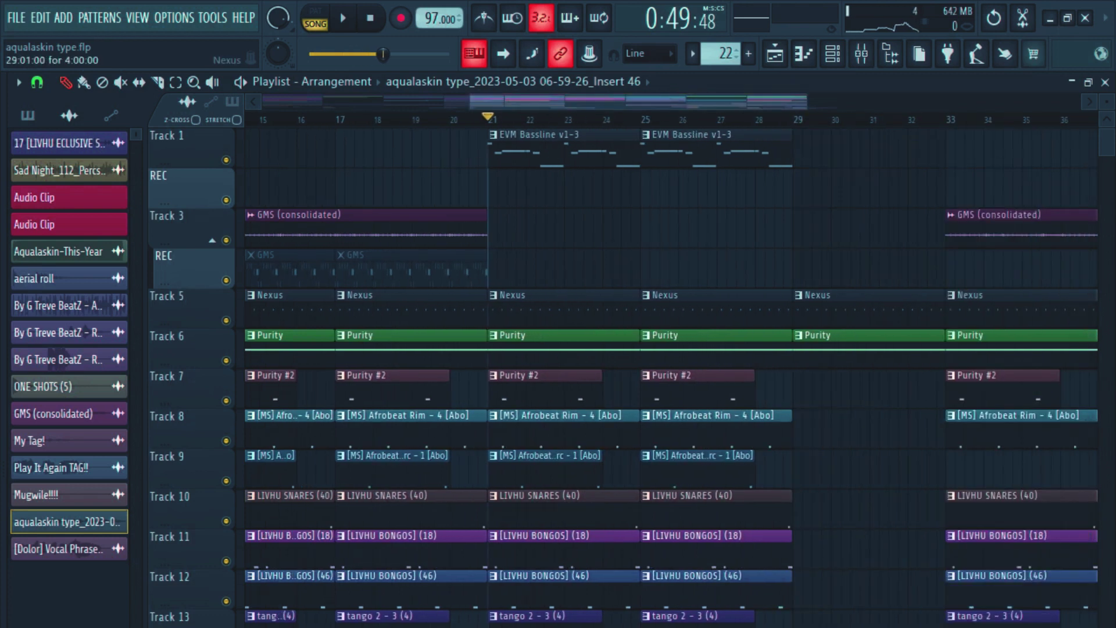
pyautogui.scroll(-9, 793, 302)
pyautogui.scroll(2, 793, 302)
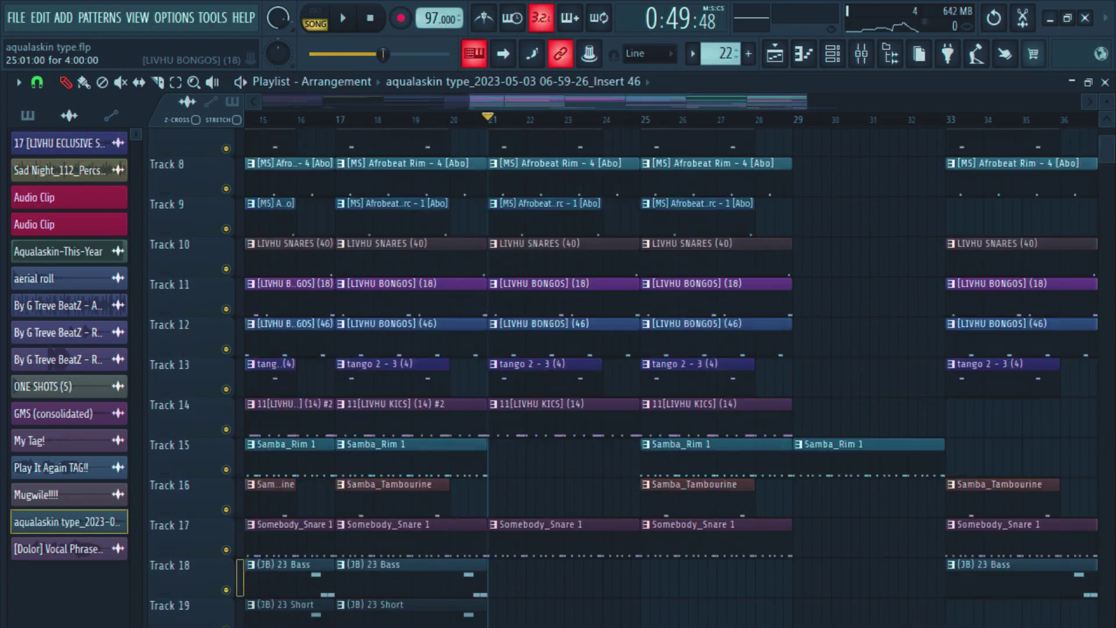
pyautogui.scroll(1, 793, 302)
# Step: Play the section from bar 21 while checking its percussion and audio loop tracks, stopping after the bar 25 entry
pyautogui.press('space')
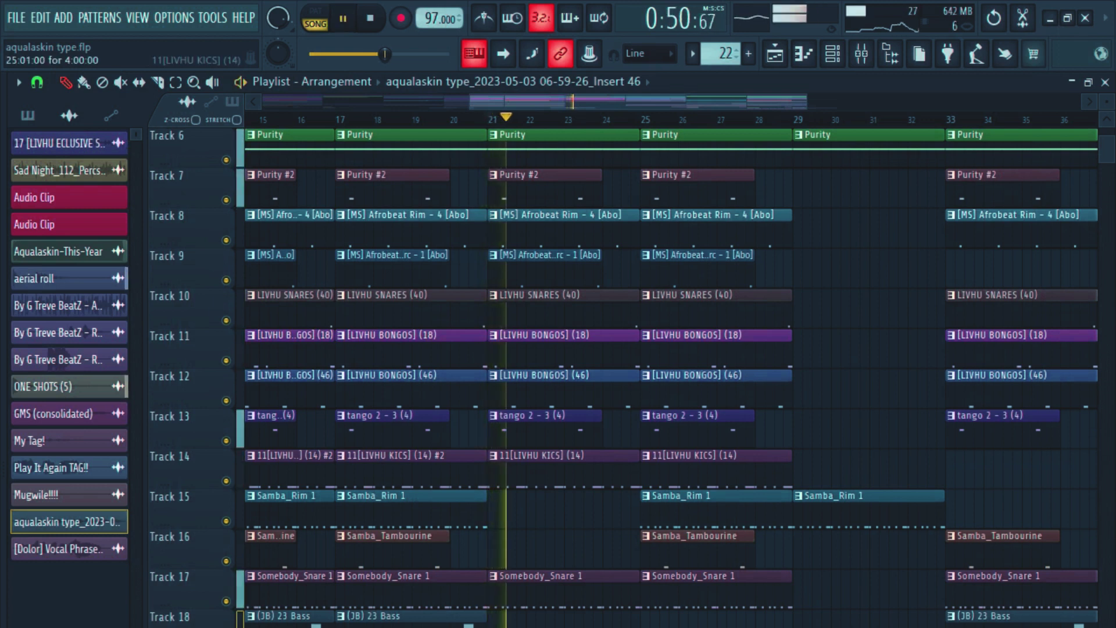
pyautogui.scroll(-7, 715, 302)
pyautogui.scroll(-4, 715, 302)
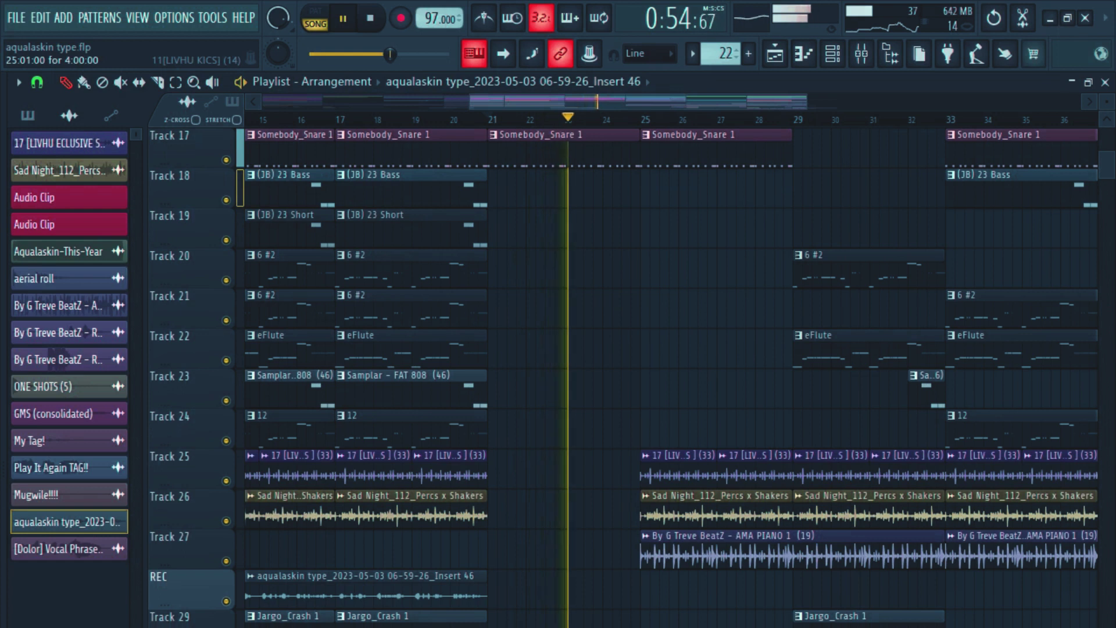
pyautogui.scroll(3, 668, 378)
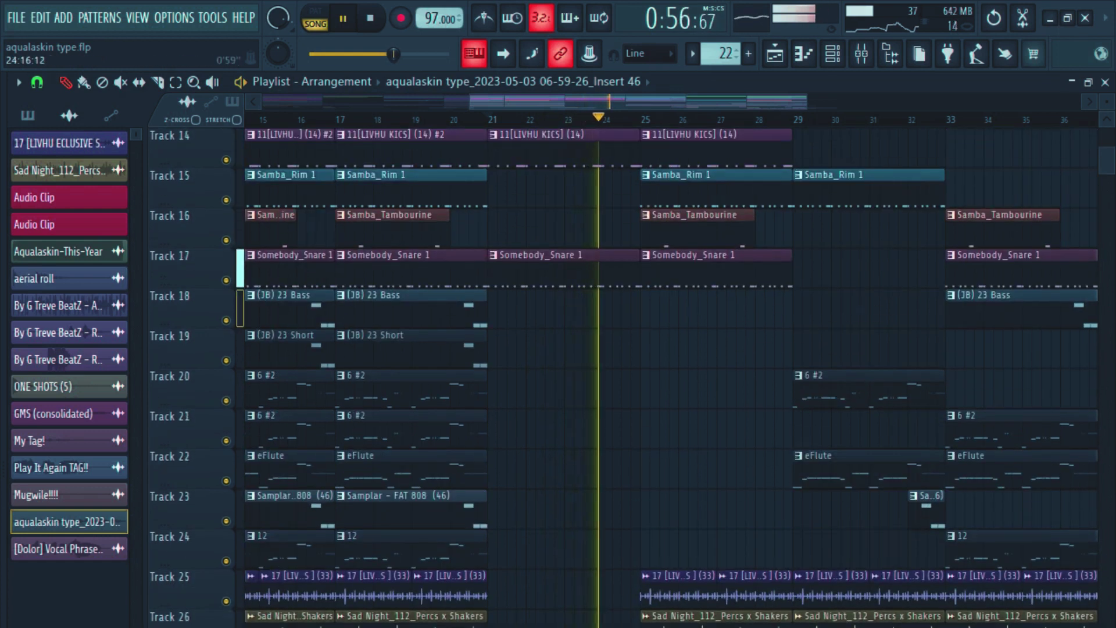
pyautogui.scroll(-4, 668, 314)
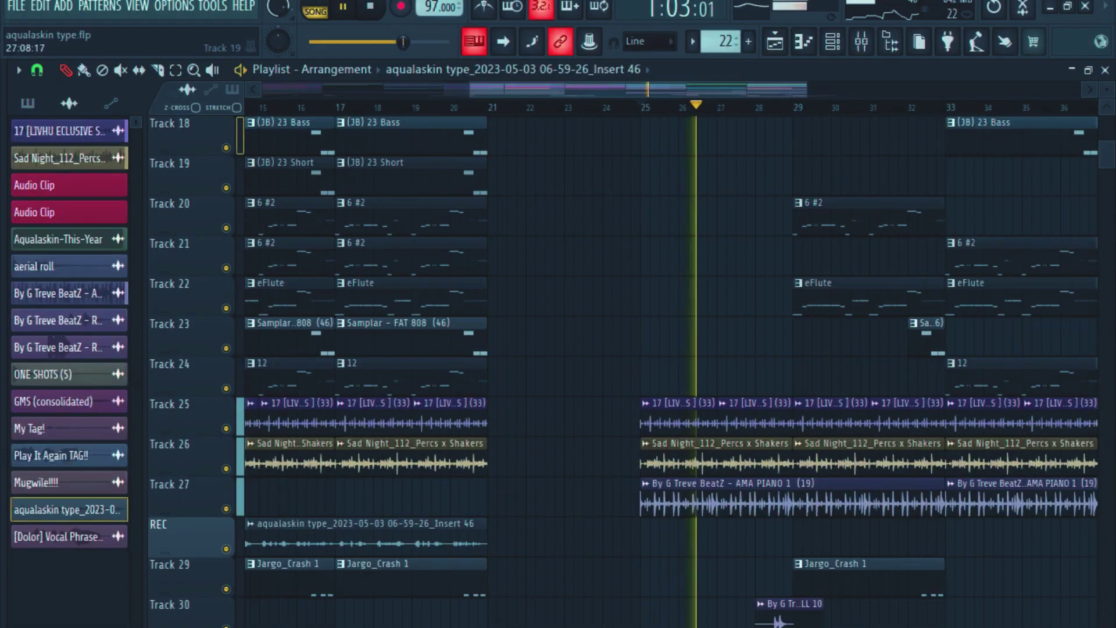
pyautogui.press('space')
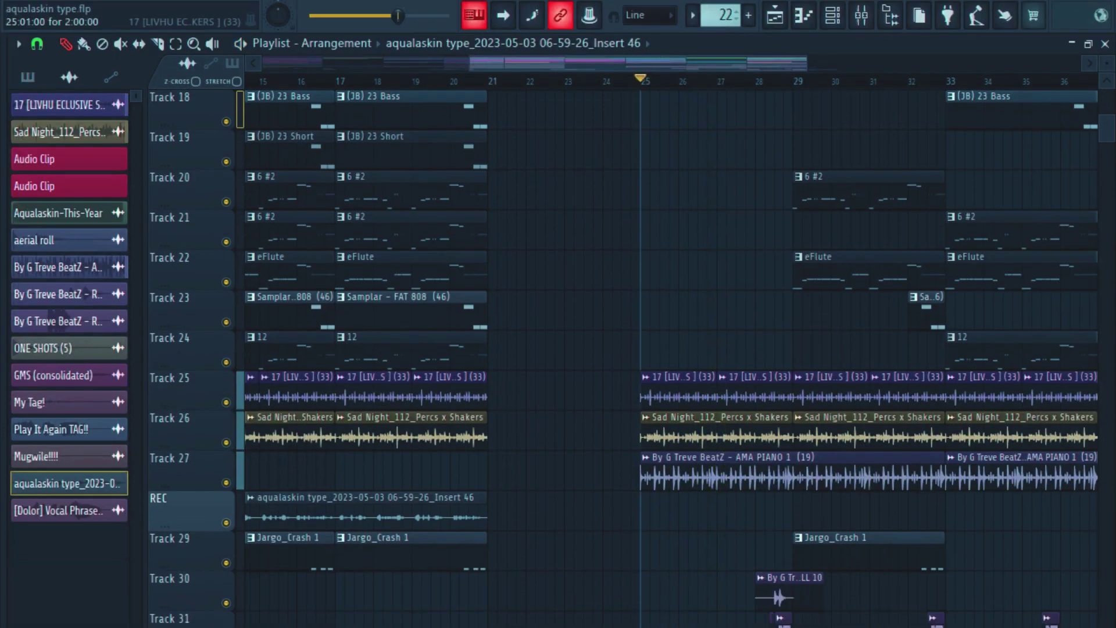
# Step: Solo Track 27 and inspect its By G Treve BeatZ - AMA PIANO 1 (19) clip settings and mixer insert
pyautogui.rightClick(226, 447)
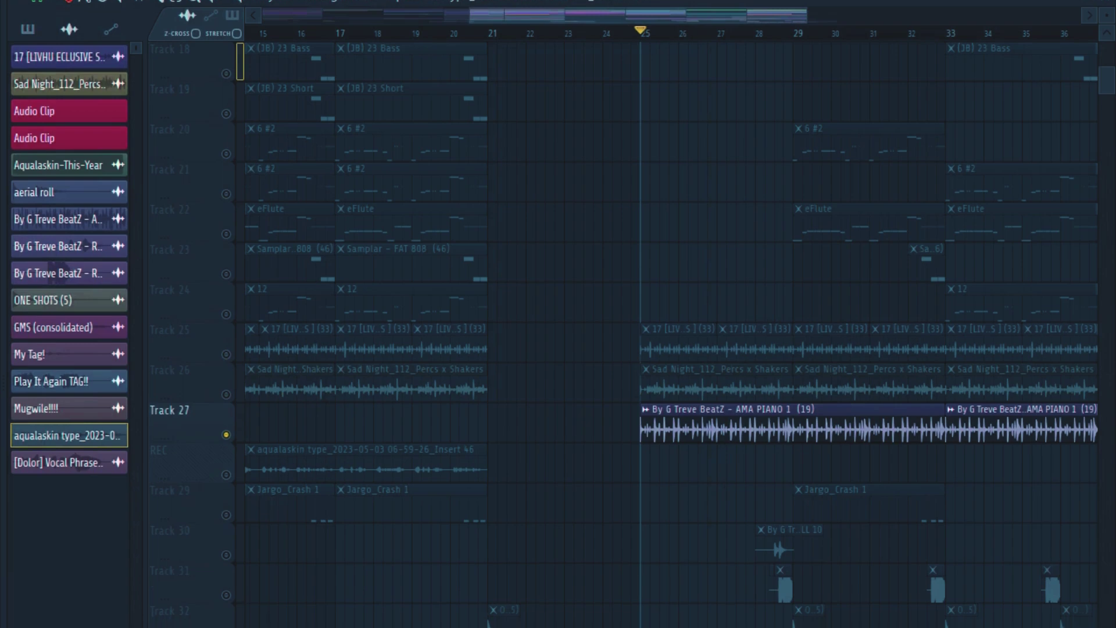
pyautogui.doubleClick(792, 436)
pyautogui.press('F9')
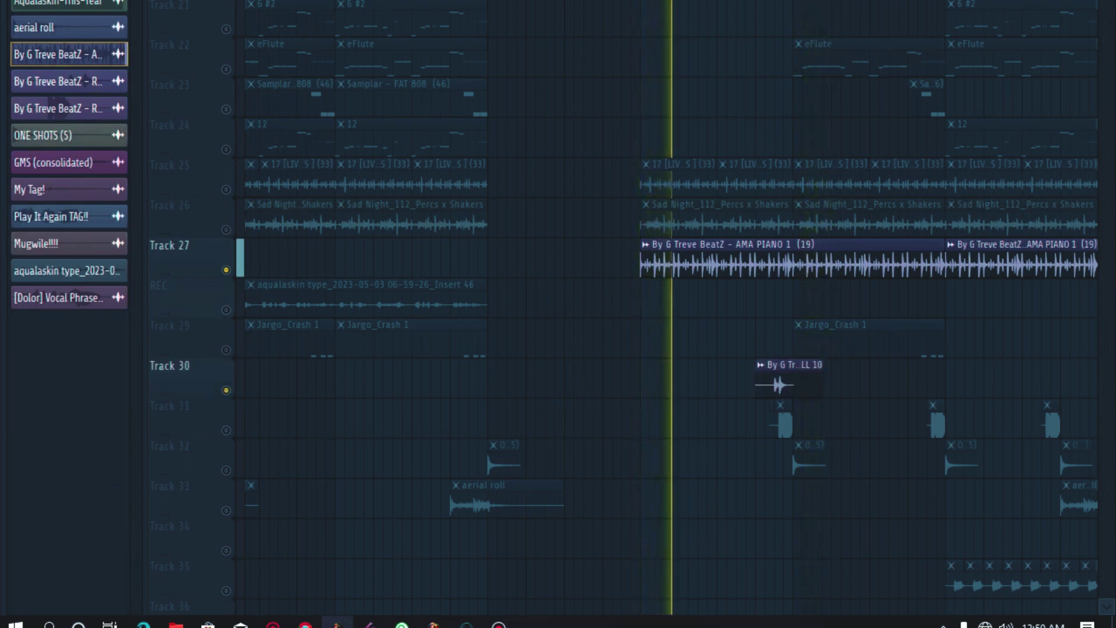
# Step: Listen to the AMA PIANO 1 loop from bar 25 together with the roll and one-shot clips on Tracks 30 to 32
pyautogui.scroll(3, 667, 308)
pyautogui.scroll(-4, 666, 308)
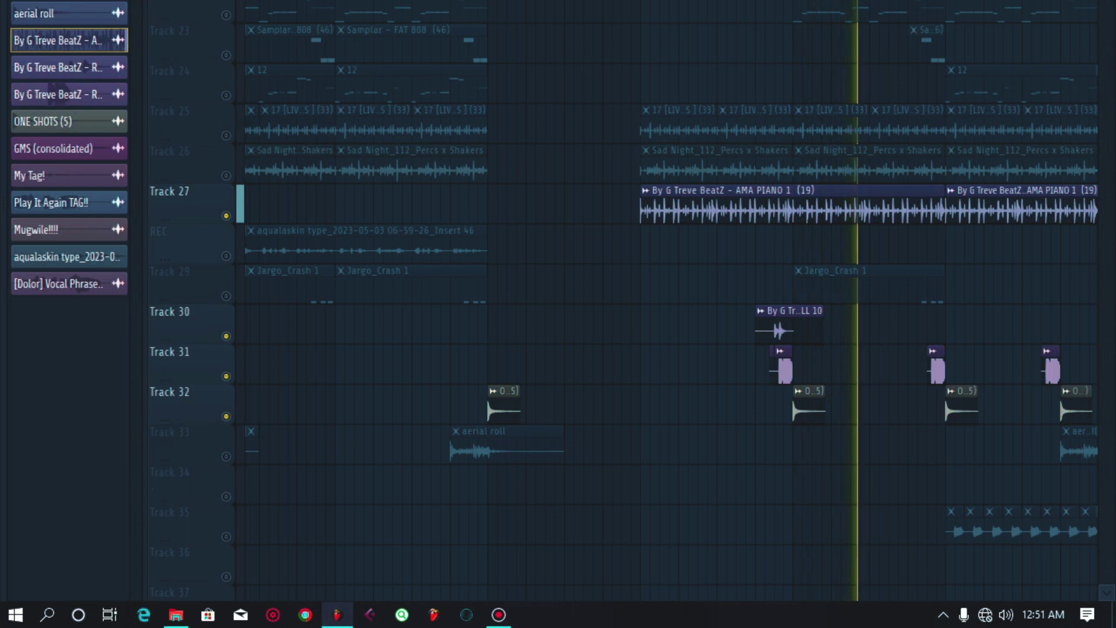
pyautogui.scroll(4, 622, 302)
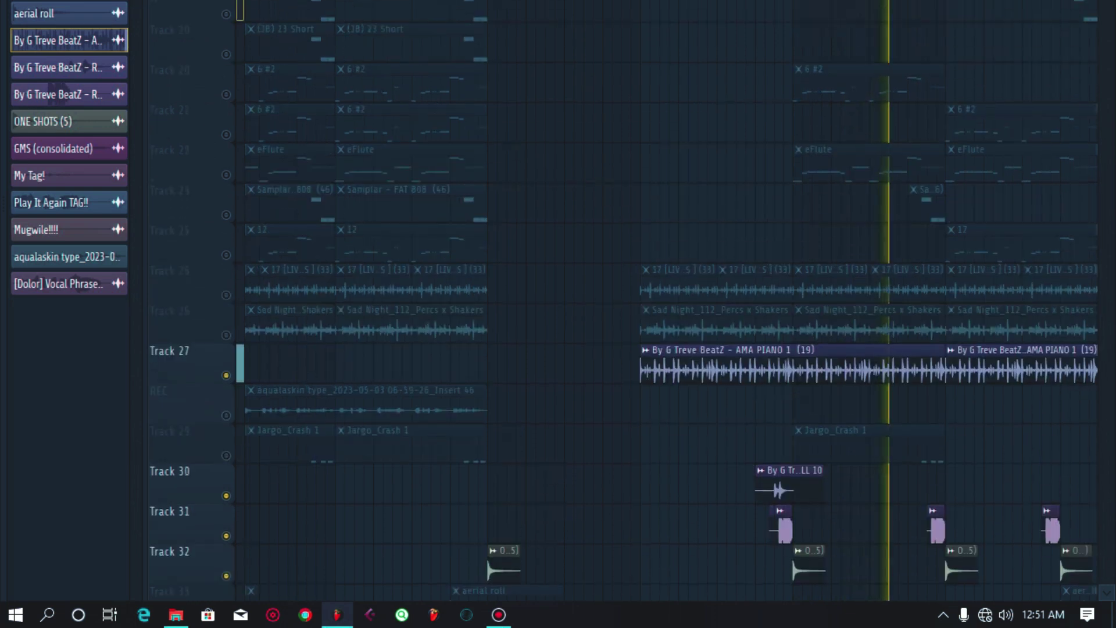
pyautogui.scroll(-3, 622, 303)
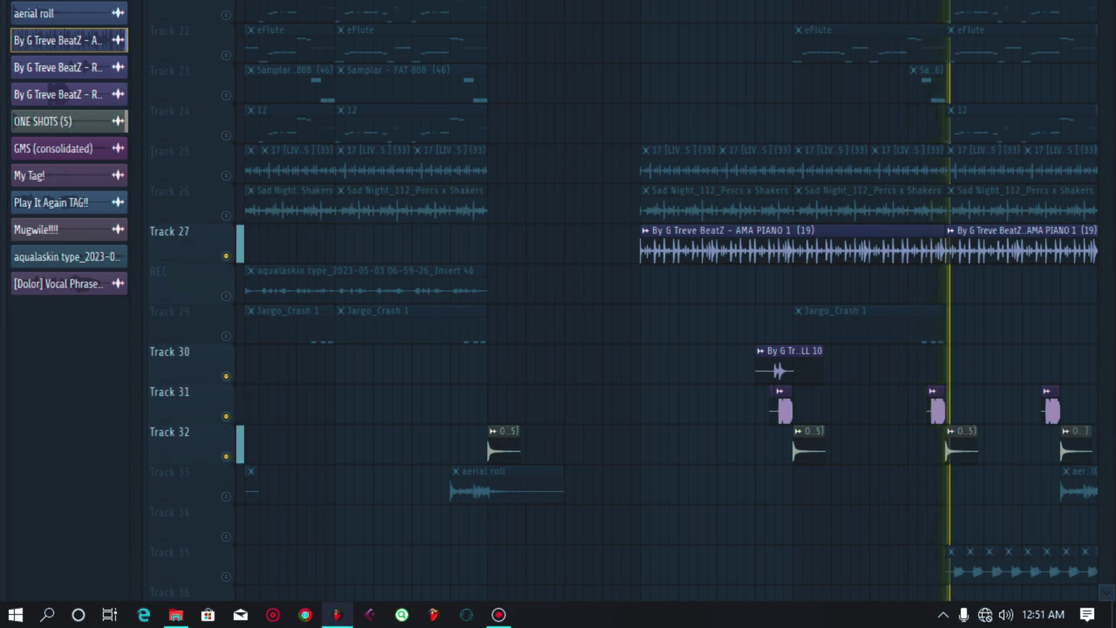
# Step: Stop playback and bring all muted tracks back on
pyautogui.press('space')
pyautogui.rightClick(226, 456)
pyautogui.rightClick(226, 457)
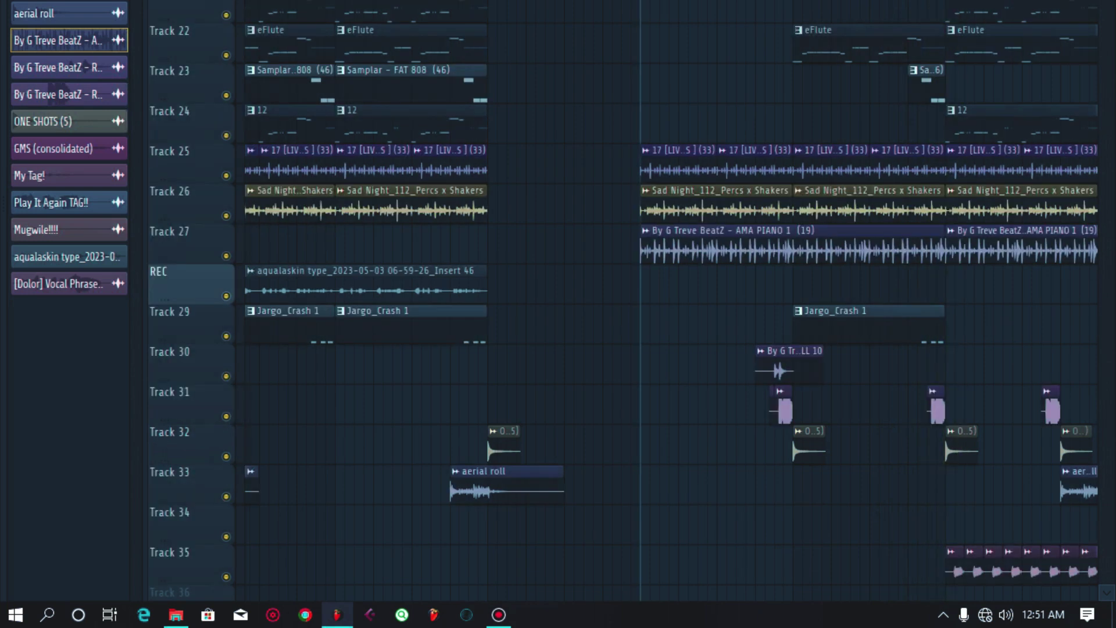
# Step: Play the full mix from bar 25 and look over the tracks from the tango pattern down to the effects
pyautogui.press('space')
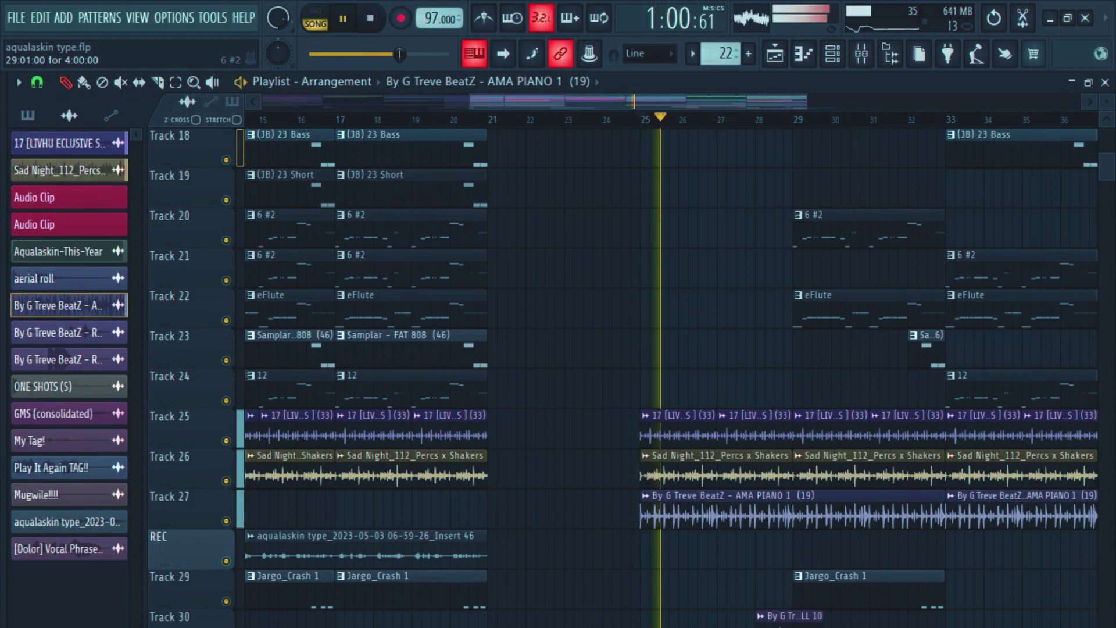
pyautogui.scroll(3, 669, 377)
pyautogui.scroll(1, 668, 372)
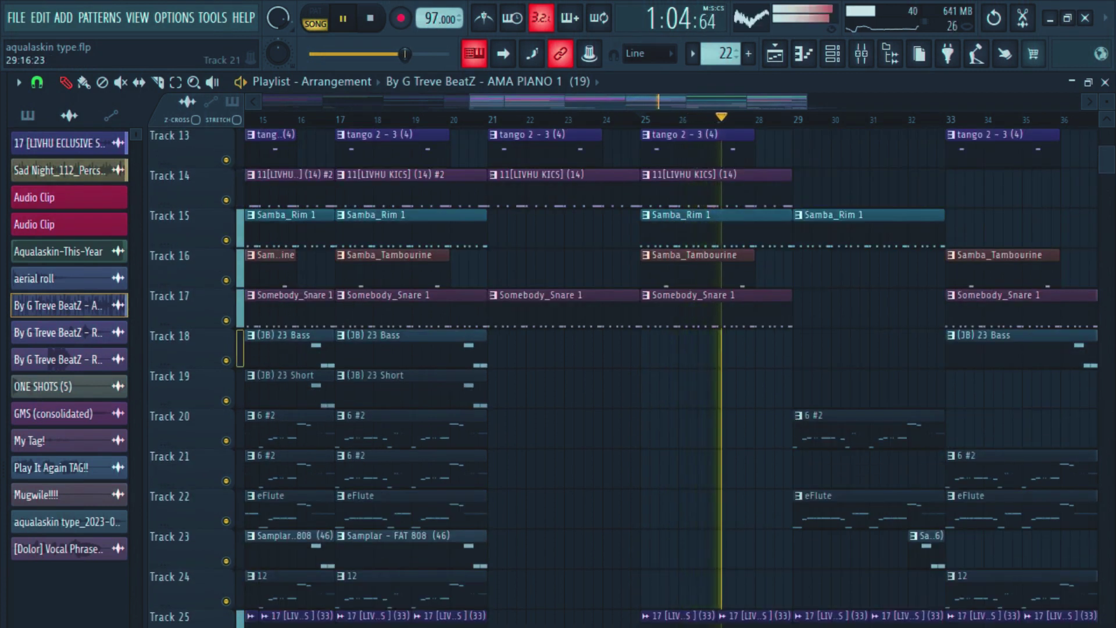
pyautogui.scroll(-8, 668, 371)
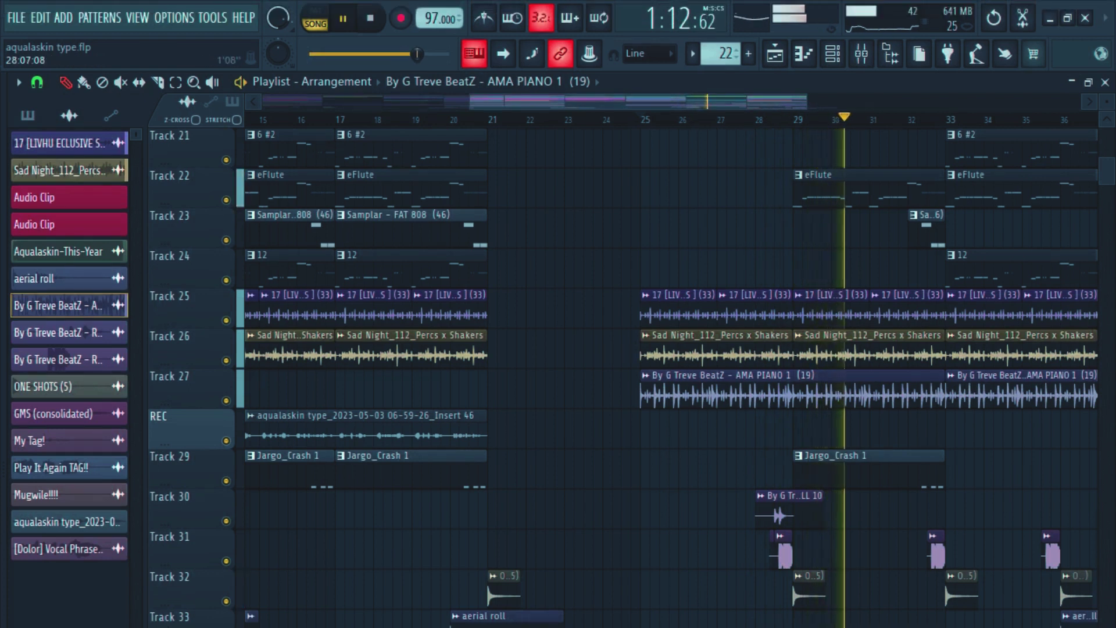
# Step: Solo Track 35 in the bar 33 section, inspect the [Dolor] Vocal Phrases (31) clip's sampler settings during playback, and close them
pyautogui.moveTo(773, 101); pyautogui.dragTo(887, 101)
pyautogui.scroll(5, 668, 372)
pyautogui.scroll(-4, 669, 372)
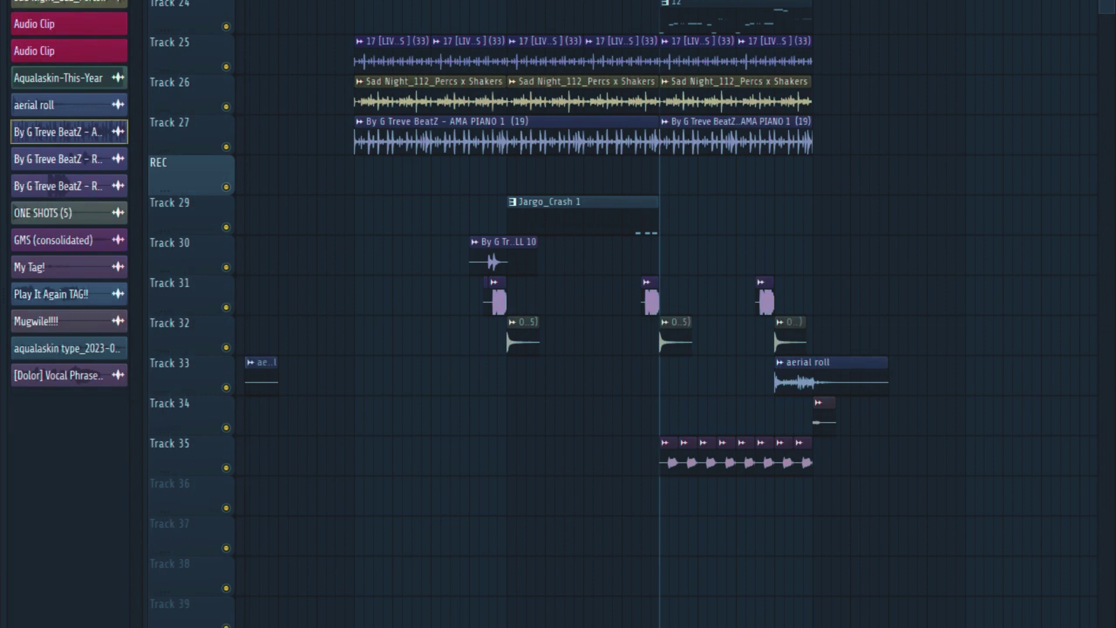
pyautogui.keyDown('ctrl'); pyautogui.click(226, 467); pyautogui.keyUp('ctrl')
pyautogui.doubleClick(68, 375)
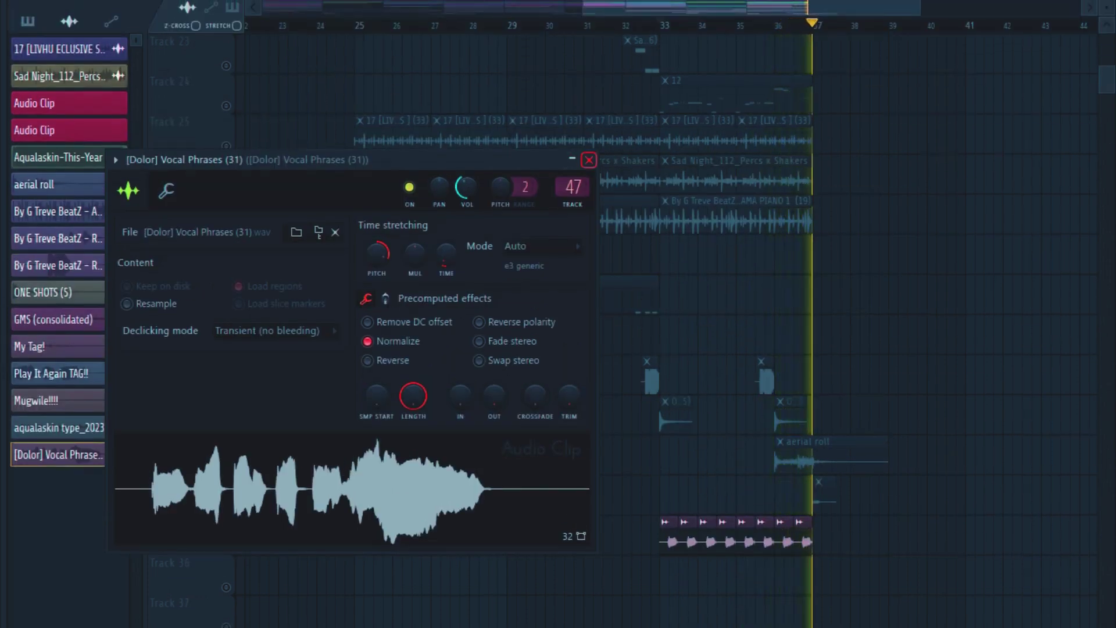
pyautogui.click(589, 160)
pyautogui.press('space')
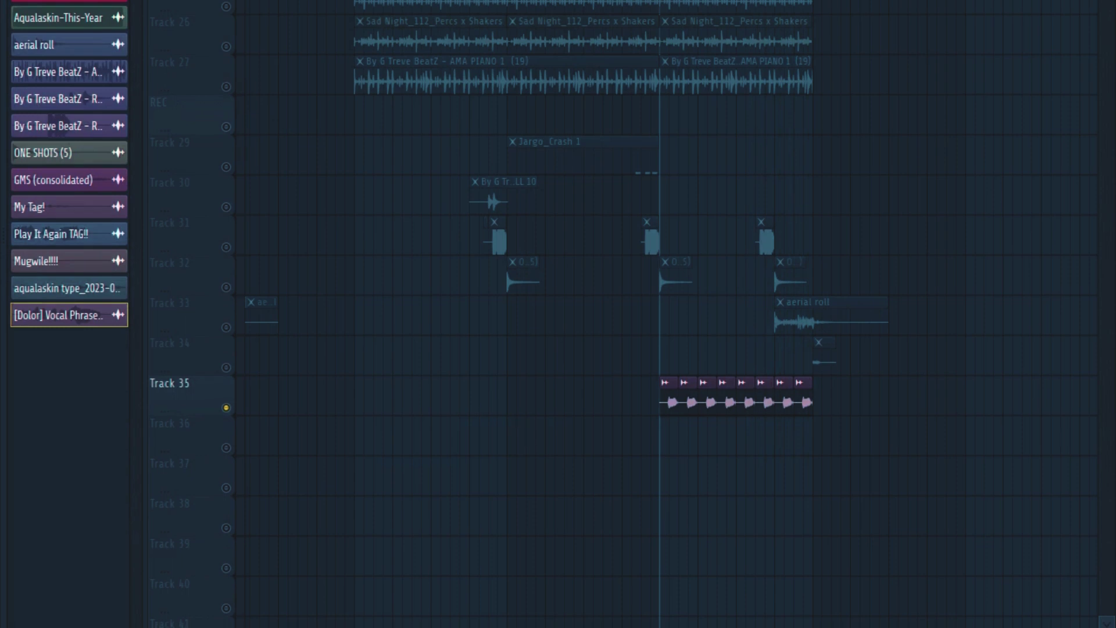